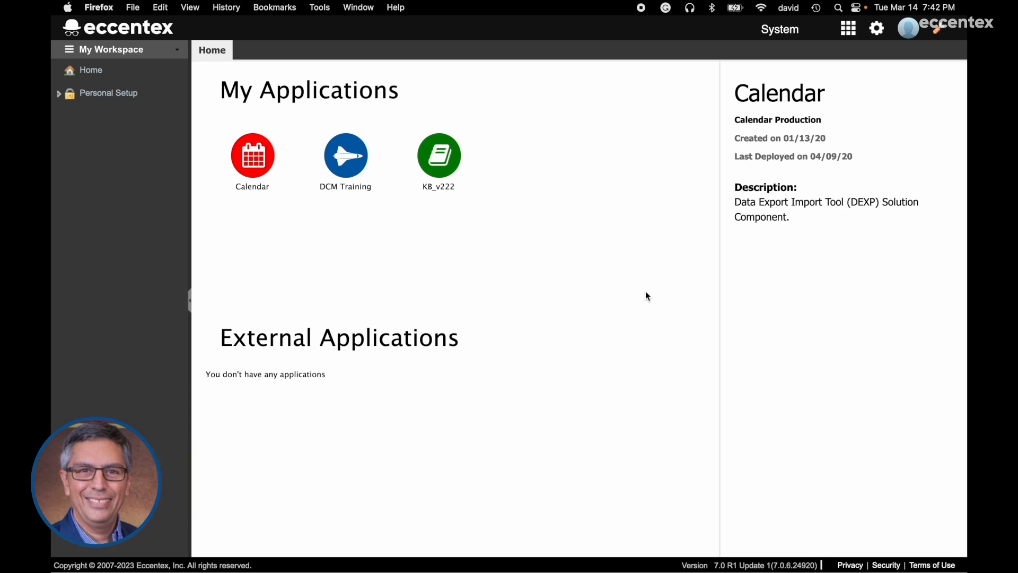
- Go to the Setup area of the DCM Training application and open its list of case types
mouse_move(336, 211)
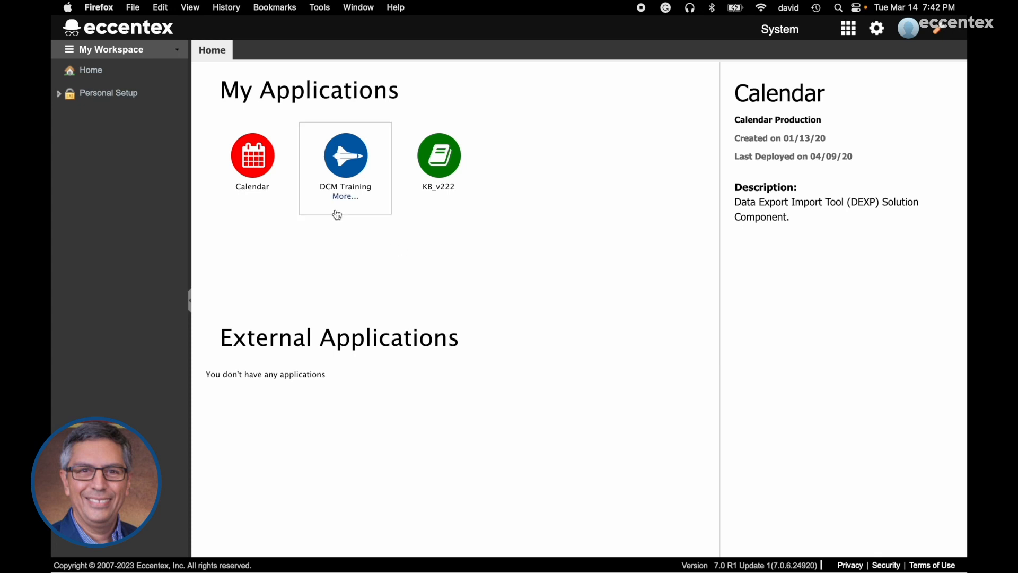
click(345, 198)
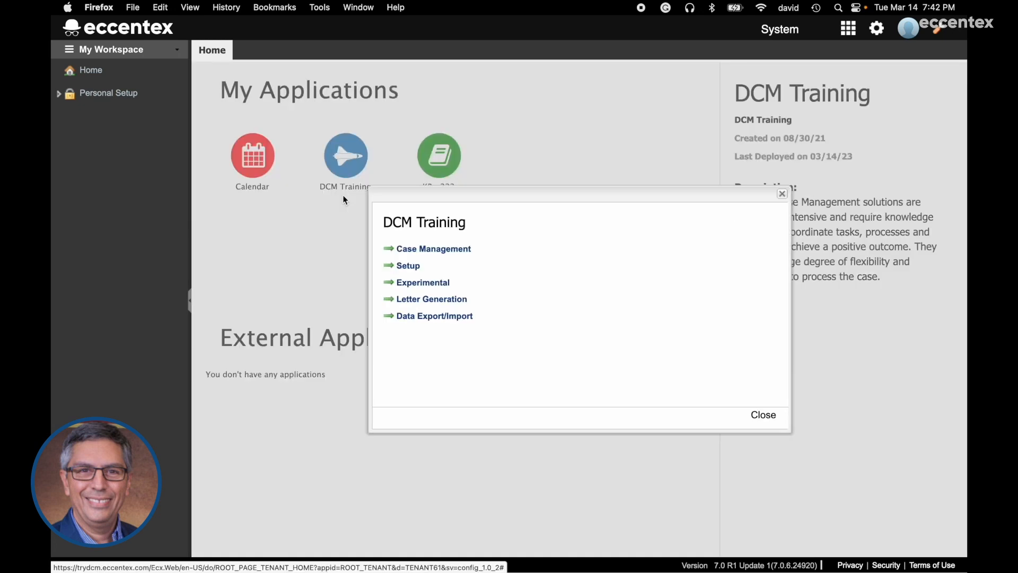
click(411, 268)
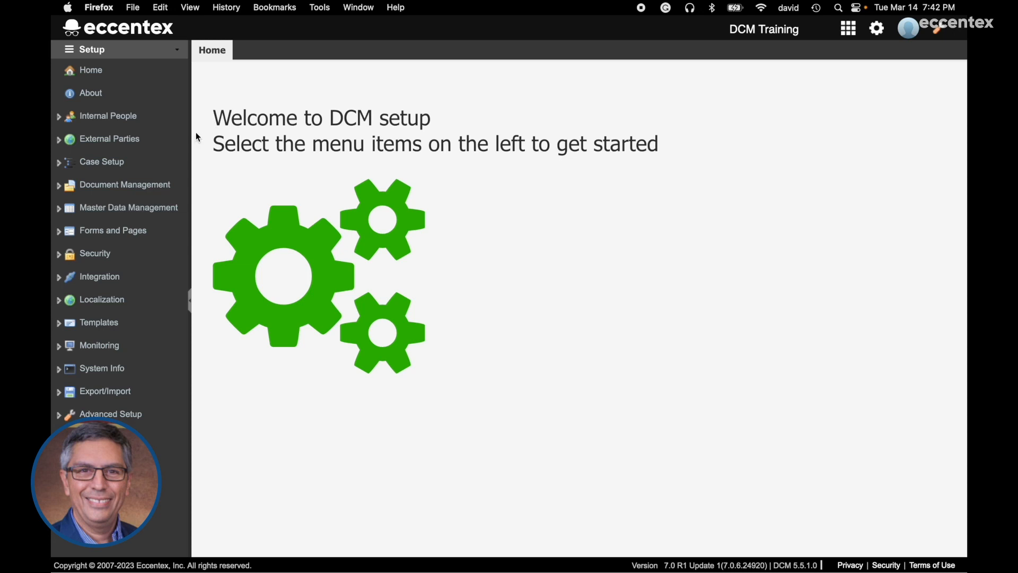
drag(195, 133, 208, 135)
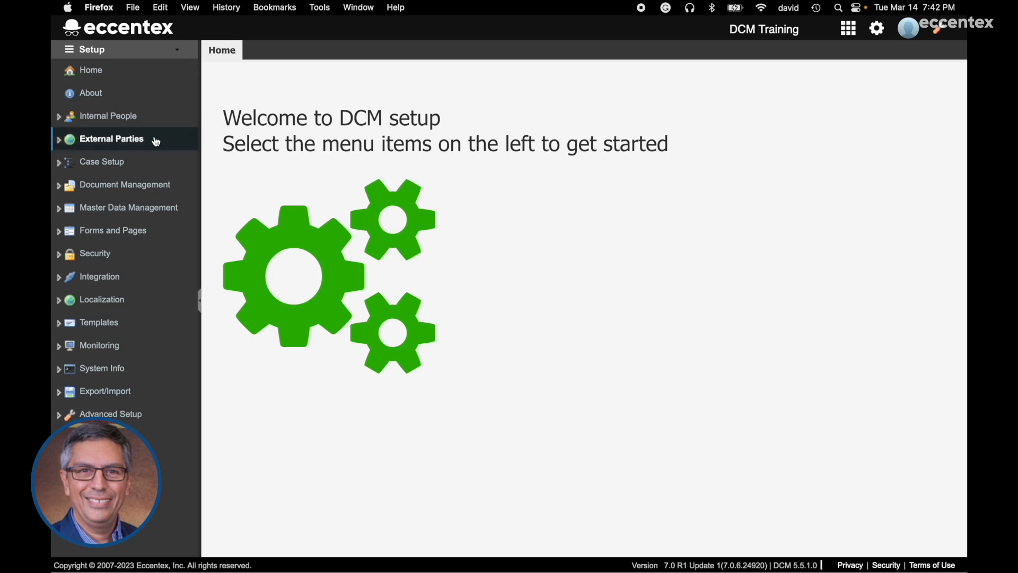
click(91, 164)
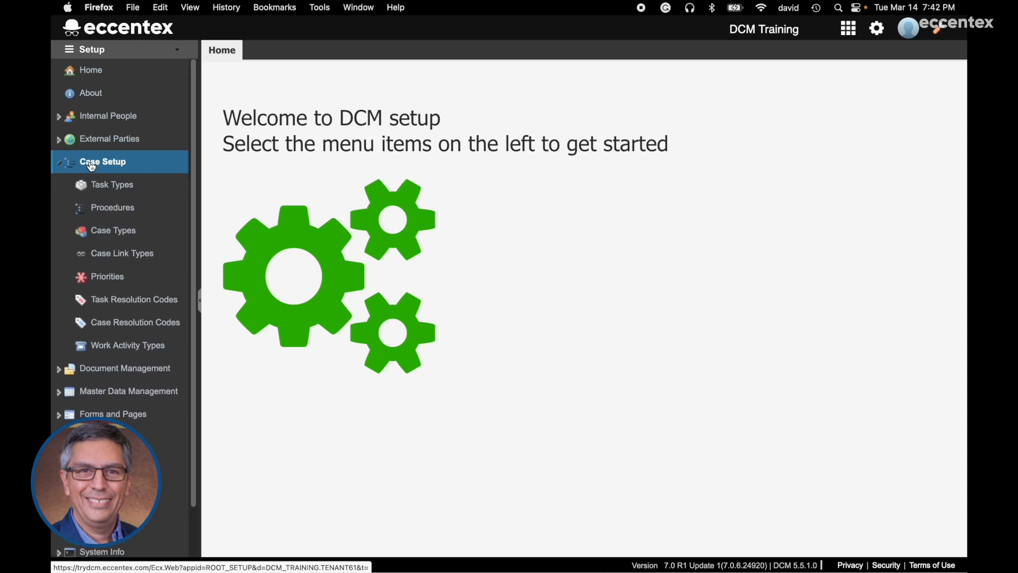
click(113, 233)
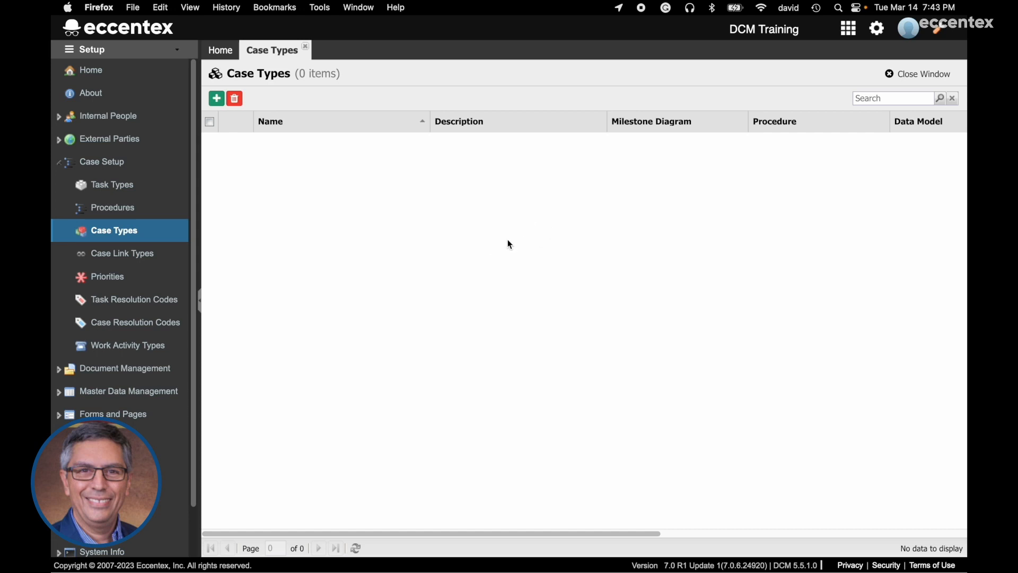
- Start a new case type and name it "Auto Loan"
click(217, 99)
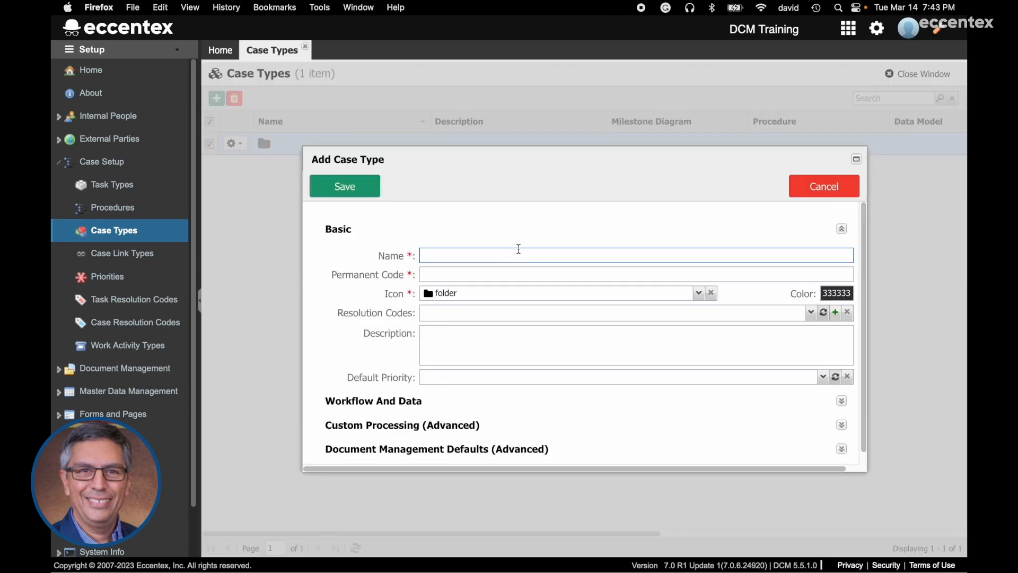
text(Auto Loan)
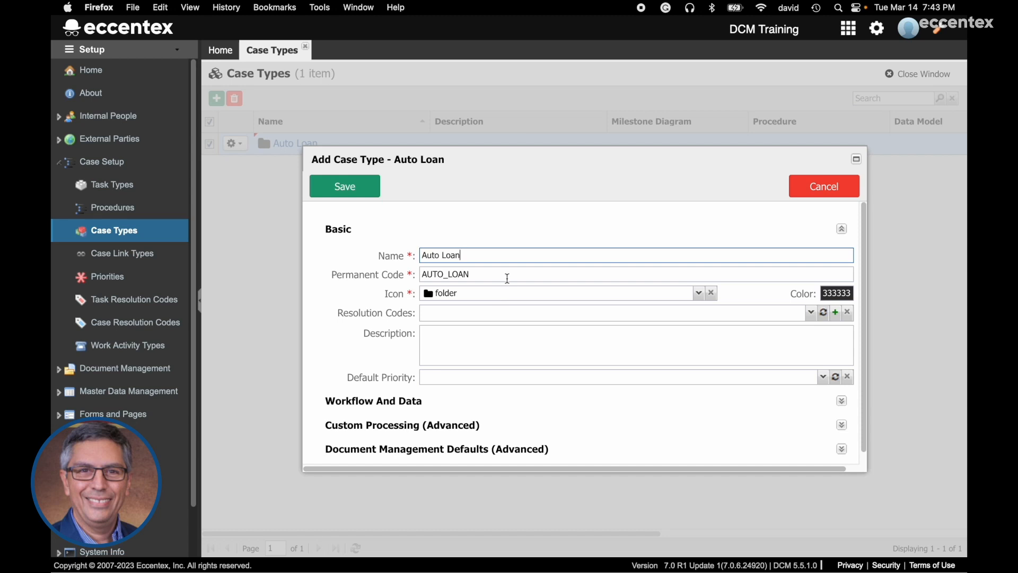
mouse_move(511, 276)
mouse_move(570, 274)
- Give the Auto Loan case type the automobile car icon and set its color to blue 0E73B8
click(635, 295)
text(car)
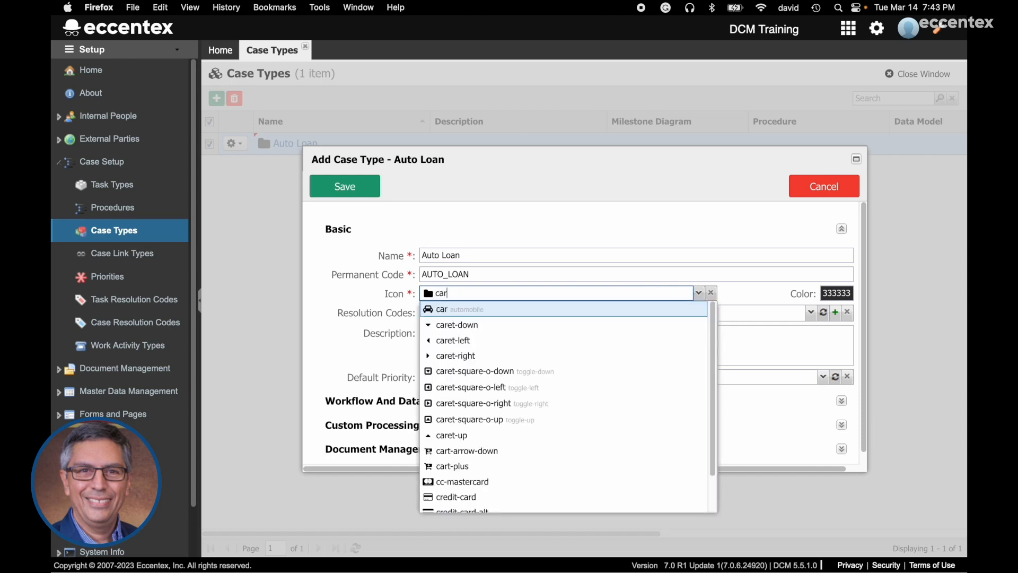
click(459, 311)
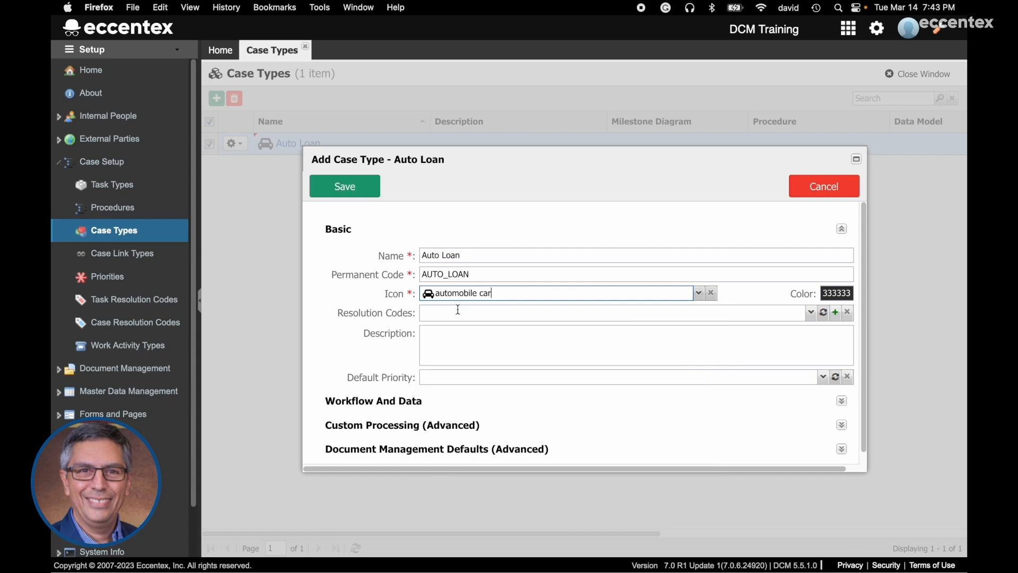
click(842, 293)
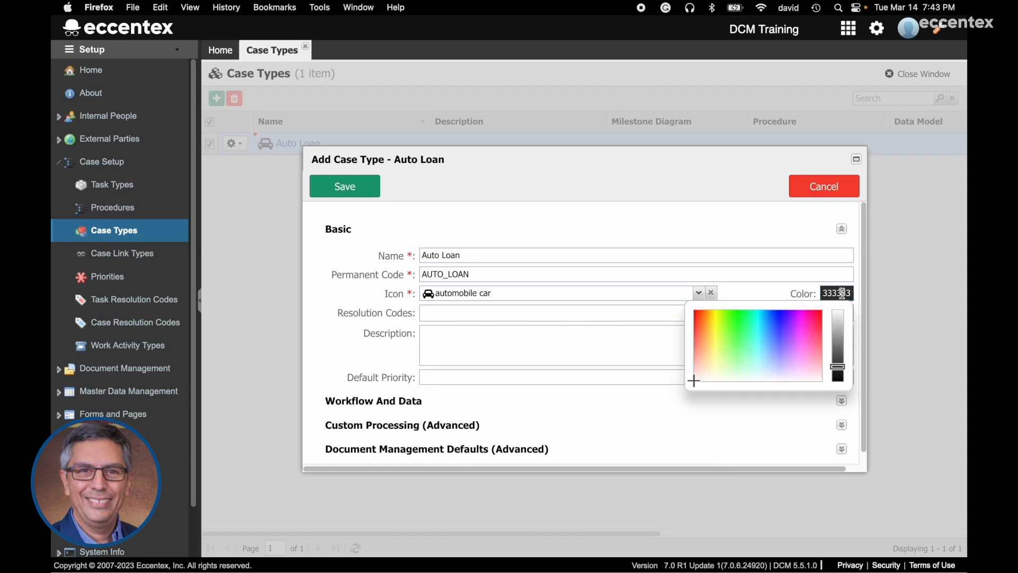
click(774, 318)
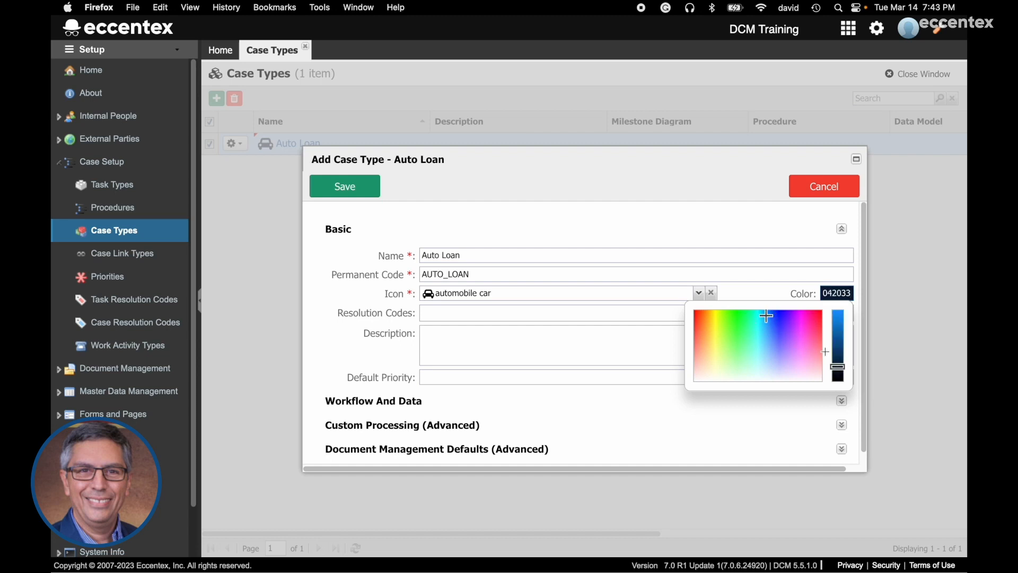
drag(837, 367, 845, 333)
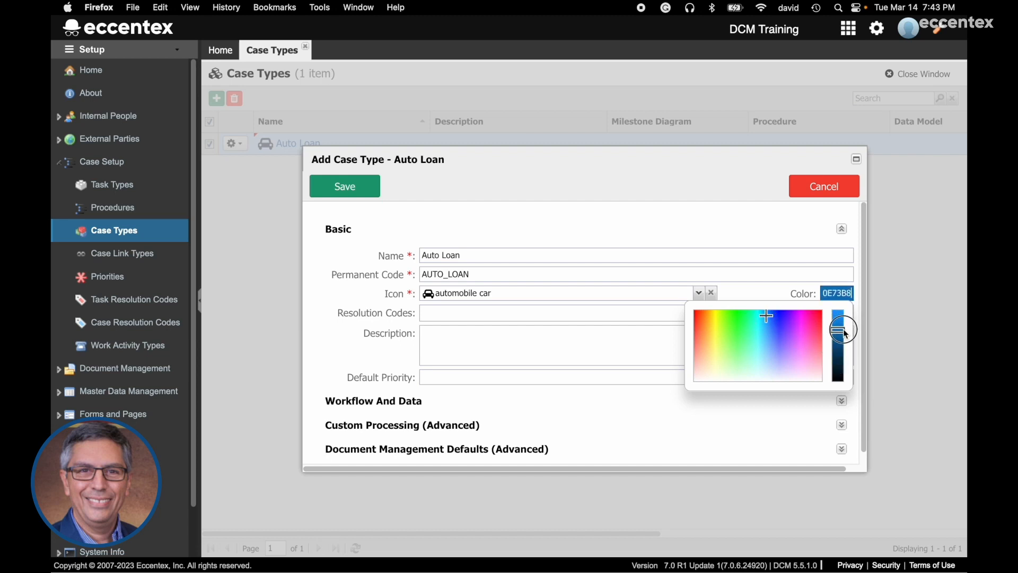
click(552, 316)
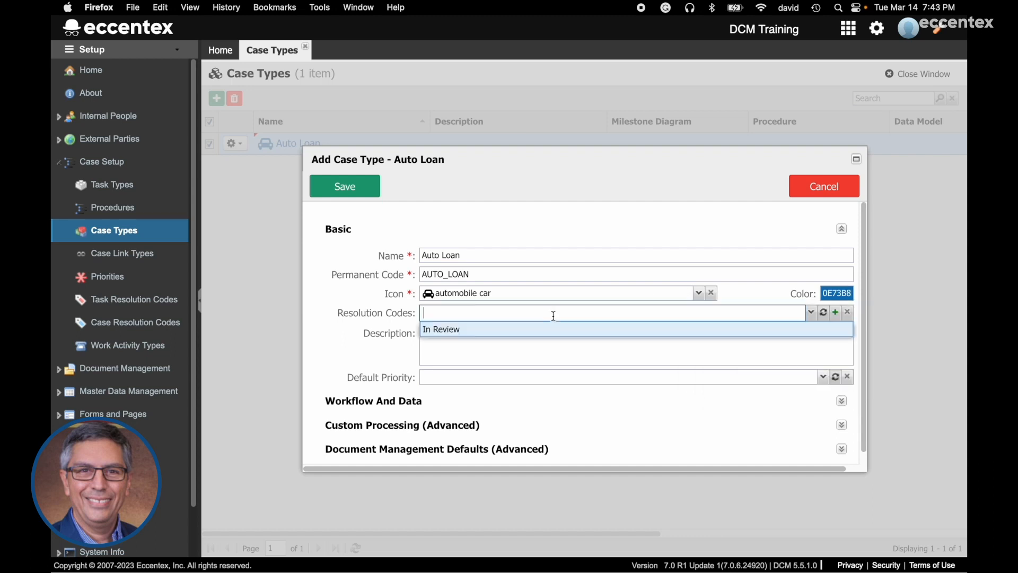
click(539, 346)
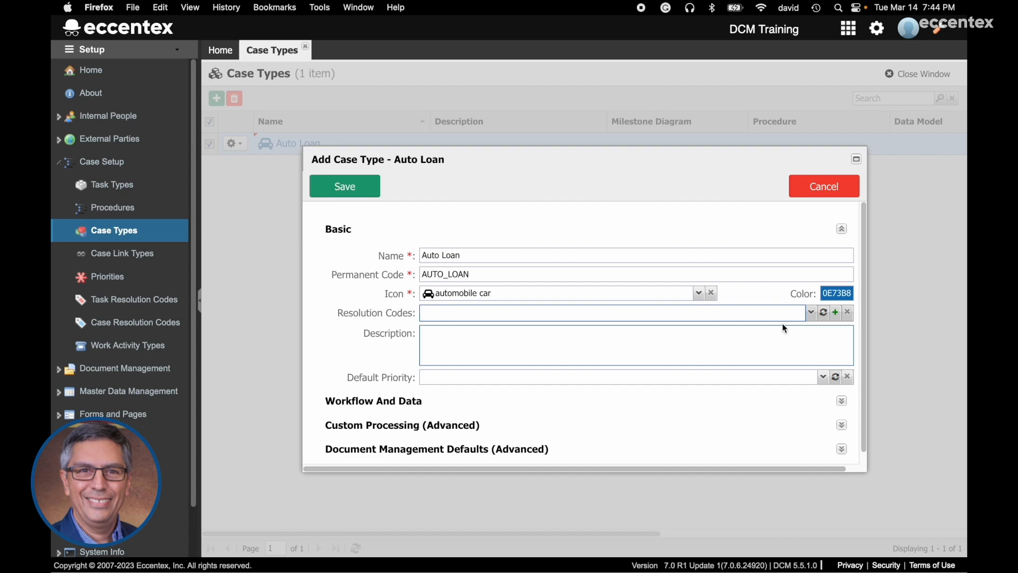
click(811, 313)
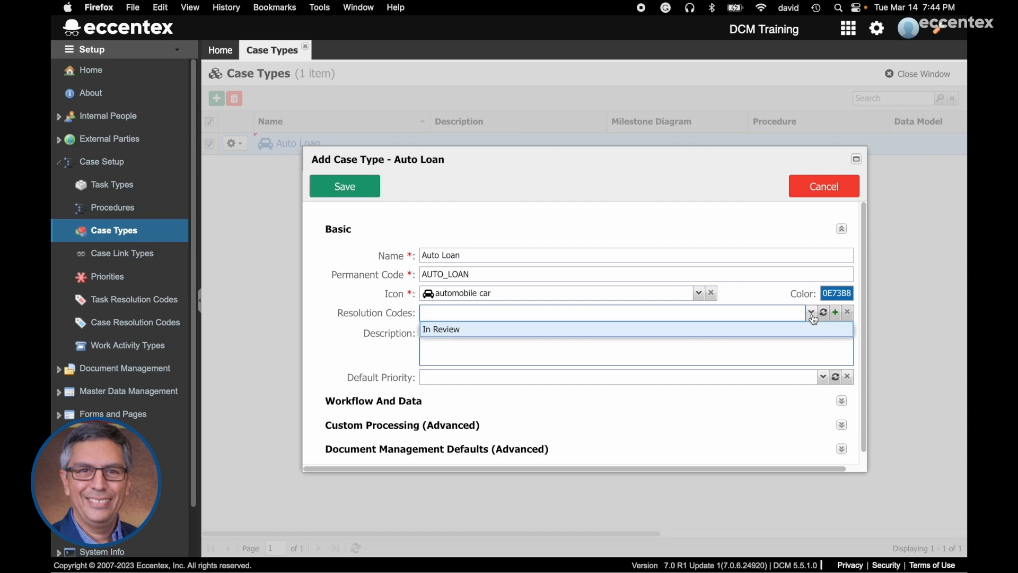
click(741, 330)
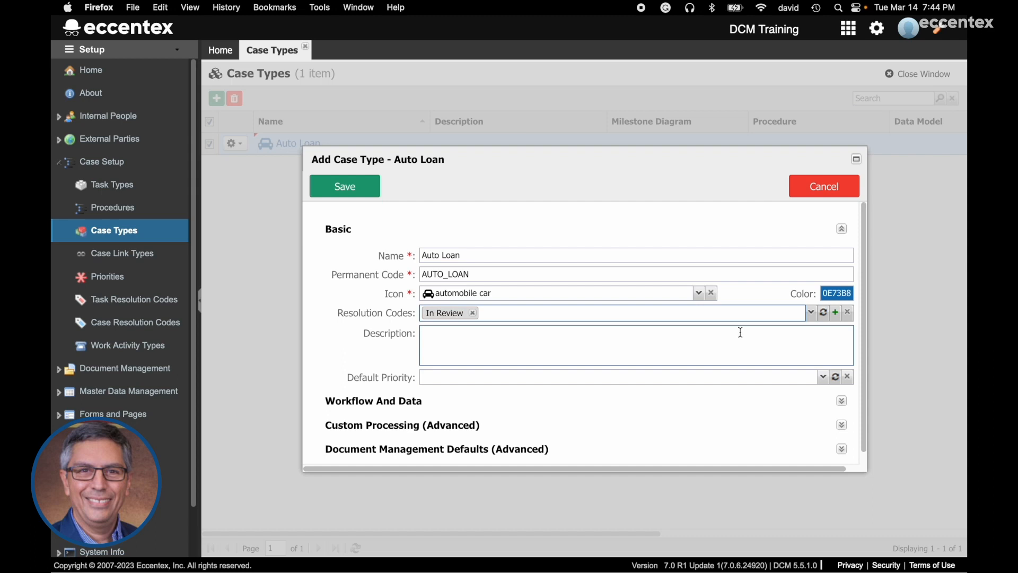
click(473, 313)
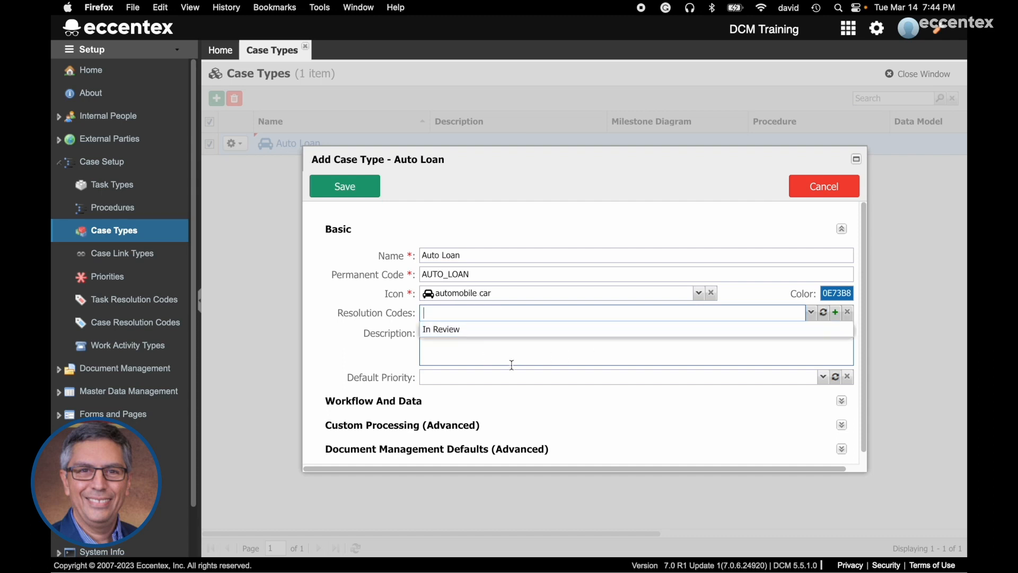
click(588, 356)
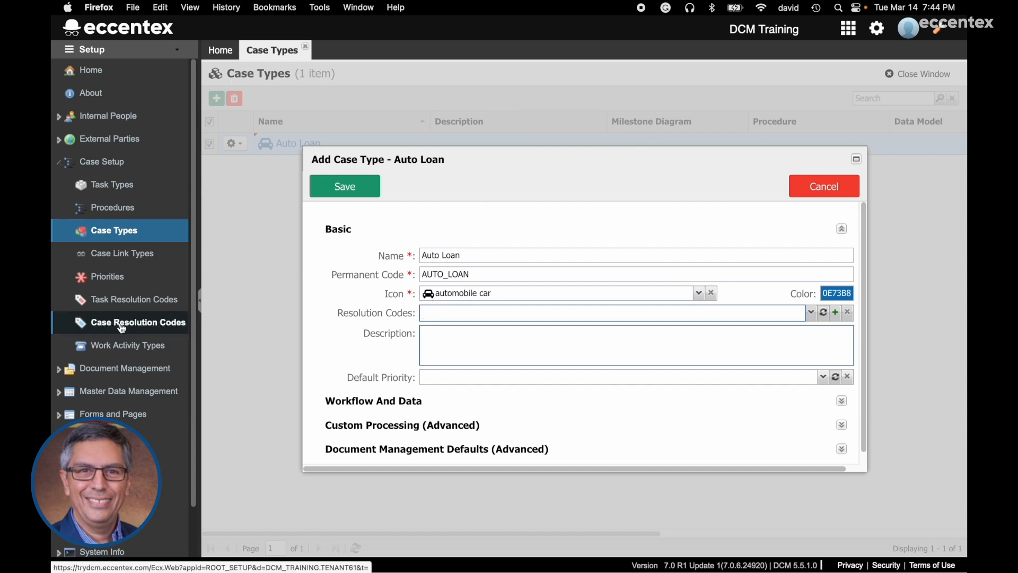
click(481, 347)
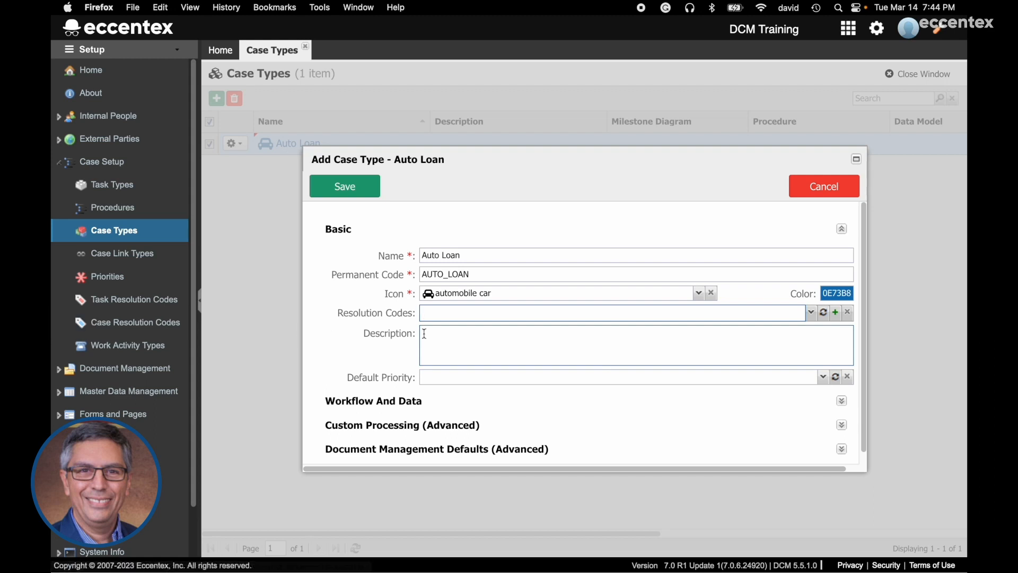
- Create and save a resolution code "Approved" for the case type, with the thumbs-o-up icon and green color theme
click(835, 313)
text(Aop)
key(BackSpace)
key(BackSpace)
key(BackSpace)
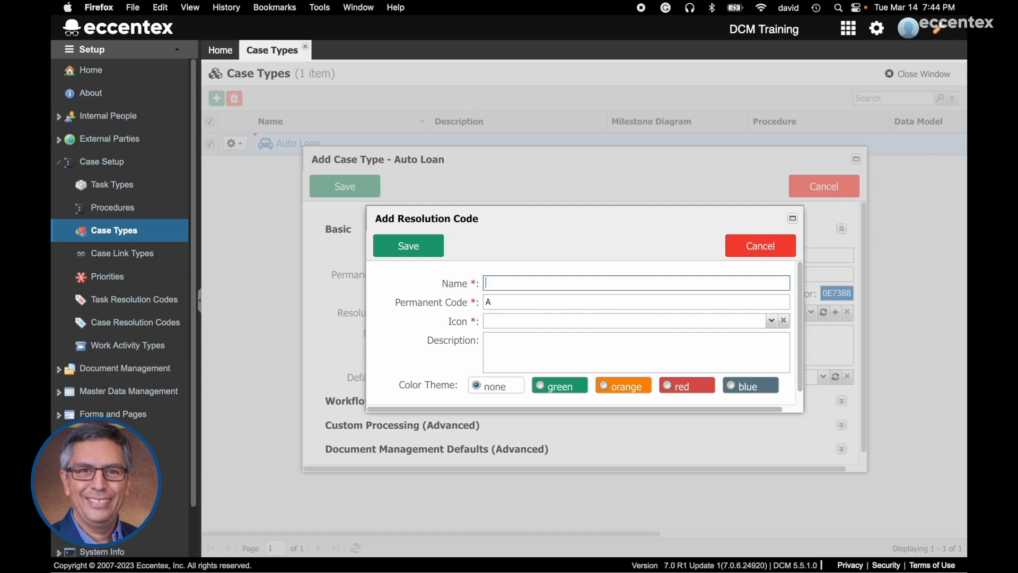
text(Approved)
click(614, 323)
text(thum)
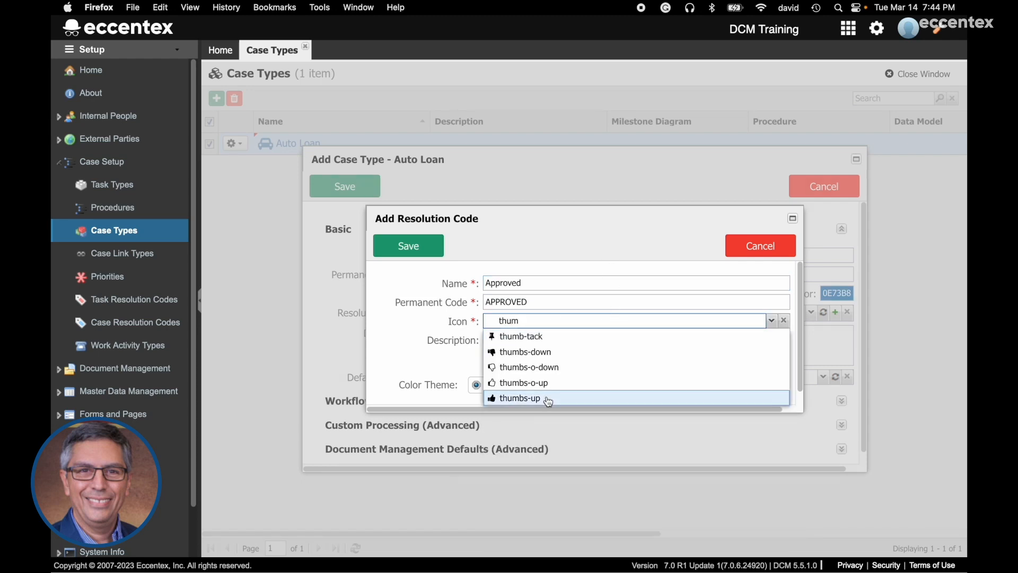
click(539, 387)
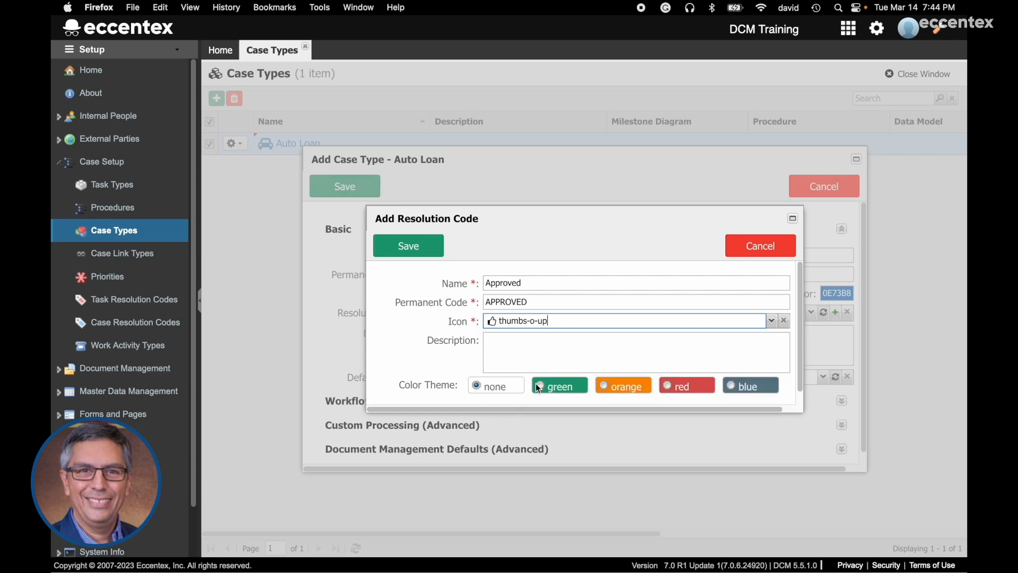
click(563, 386)
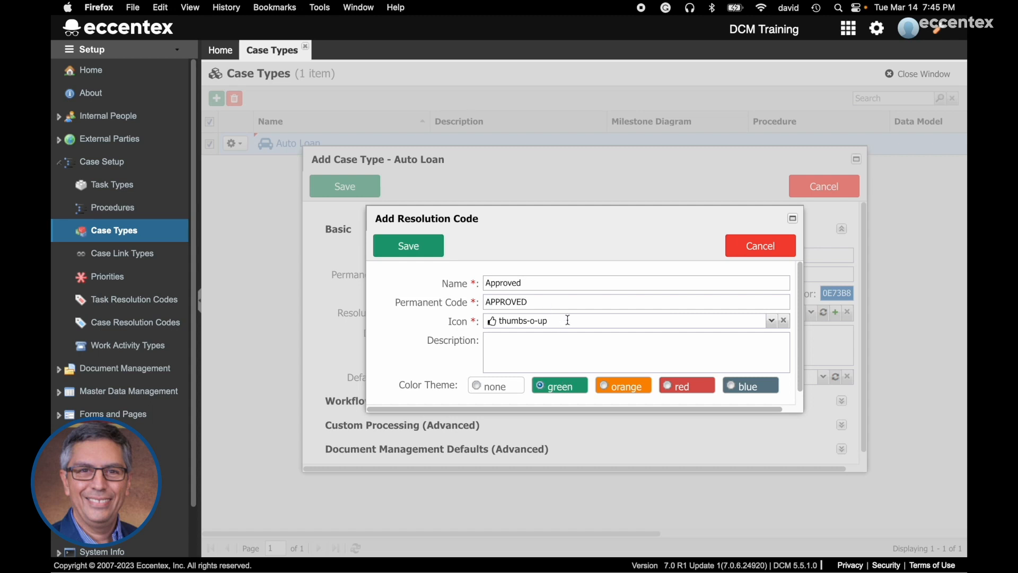
click(432, 256)
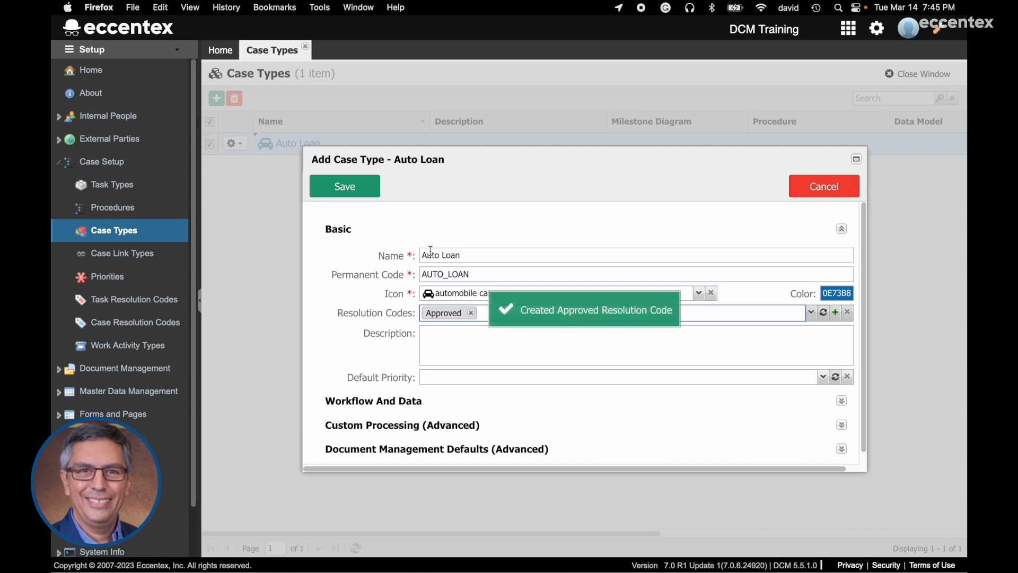
- Create and save a second resolution code "Not Approved" with the thumbs-o-down icon and red color theme
click(835, 312)
click(718, 282)
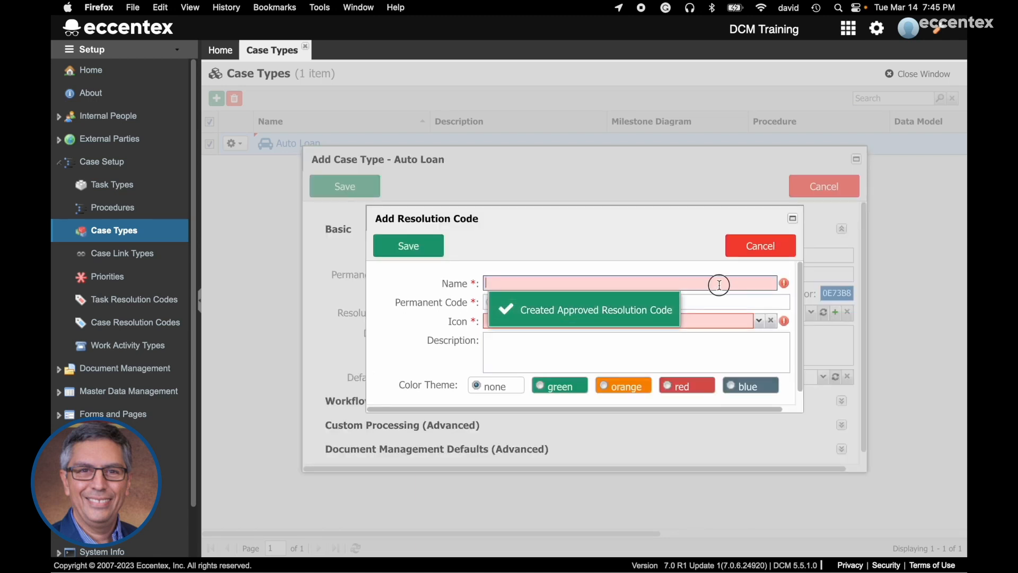
text(Not Approved)
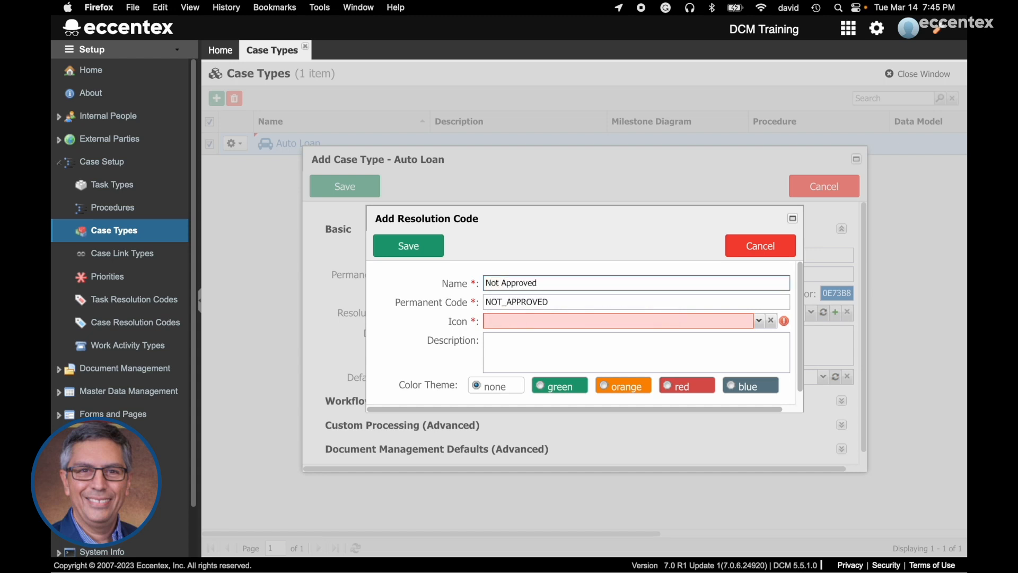
click(681, 321)
text(th)
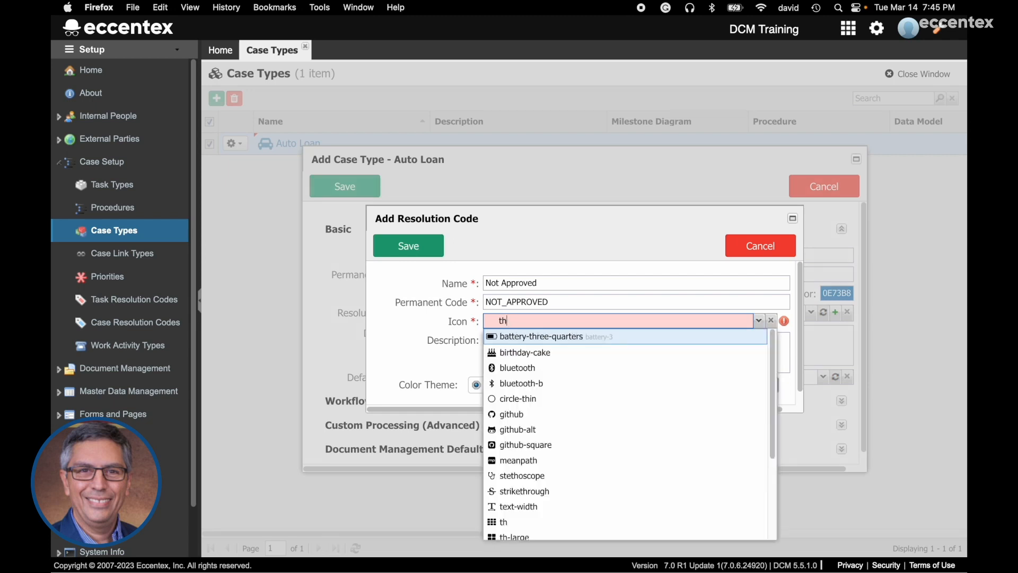
text(um)
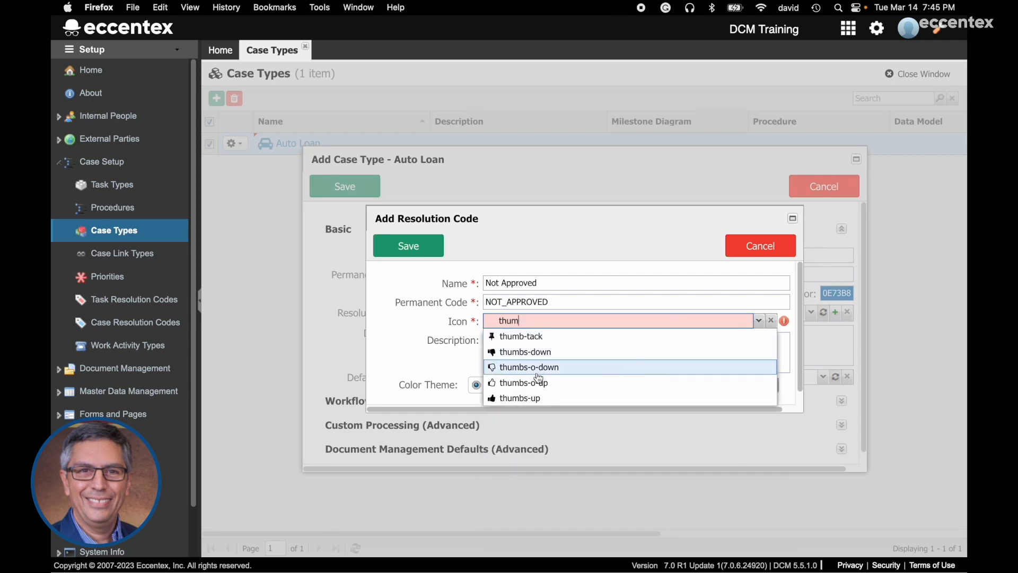
click(539, 371)
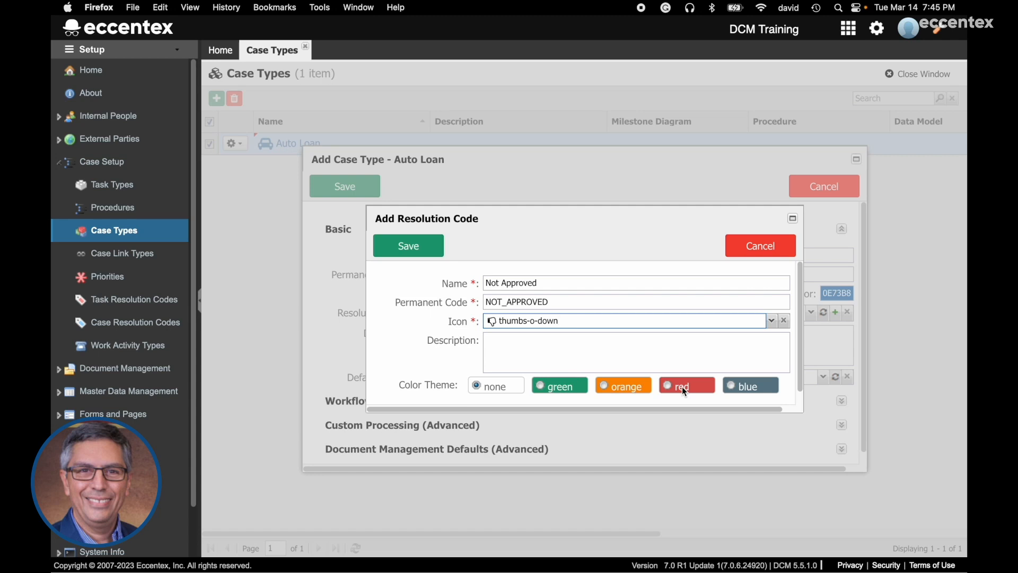
click(695, 389)
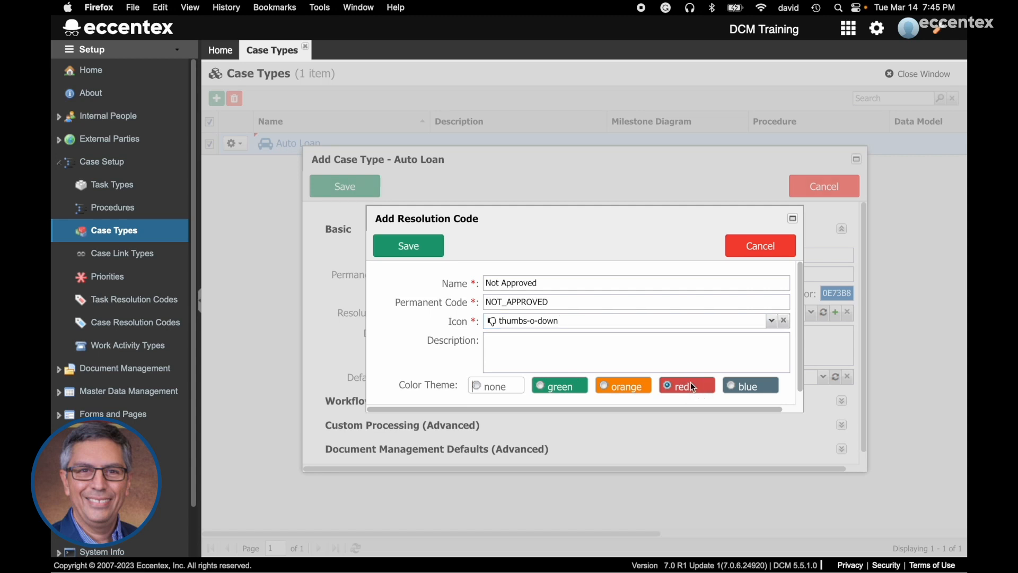
click(434, 252)
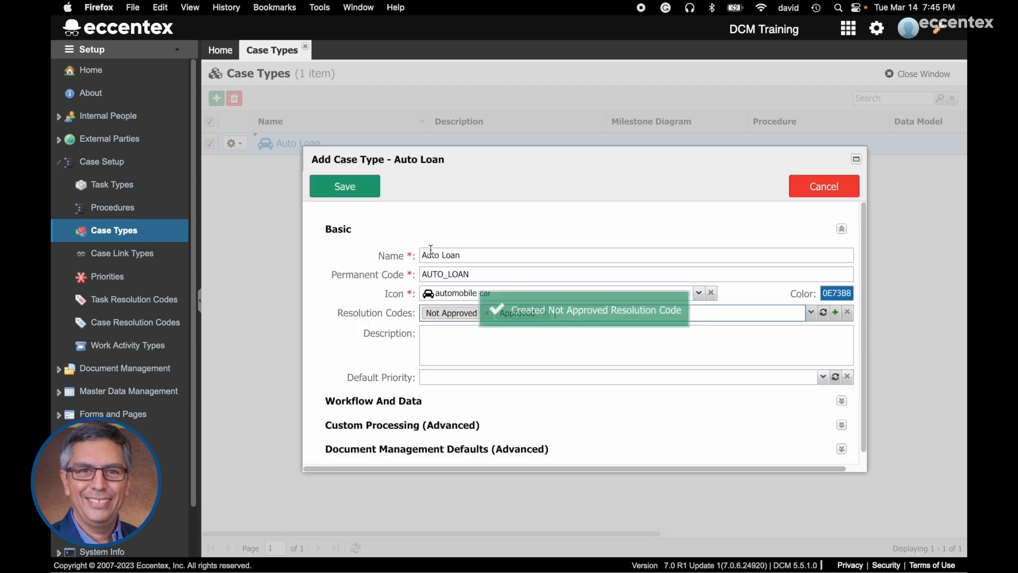
- Enter the description "Auto Loan Case Type Demo" and set the case type's default priority to Major
click(462, 339)
text(Au)
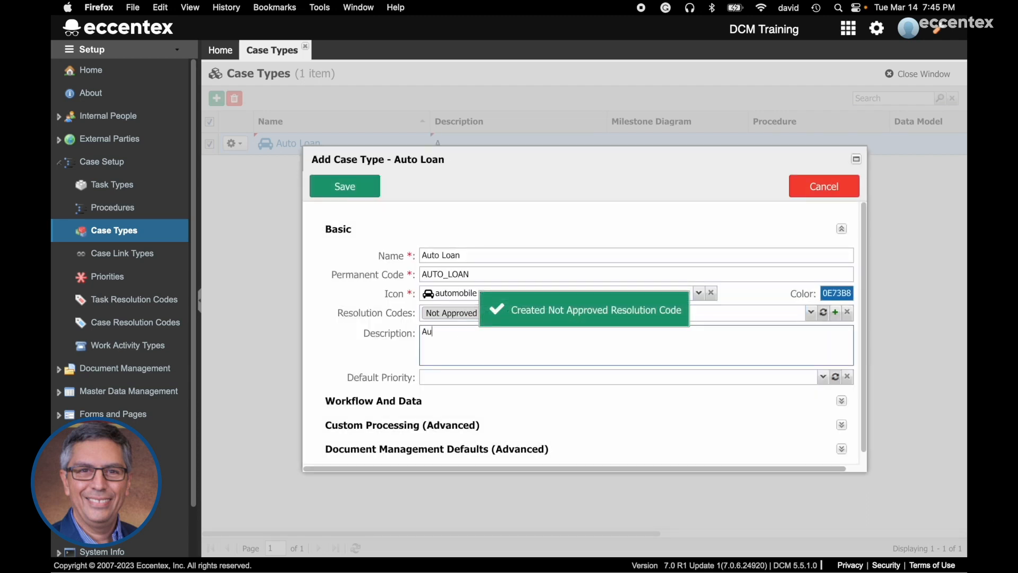
text(to Loan)
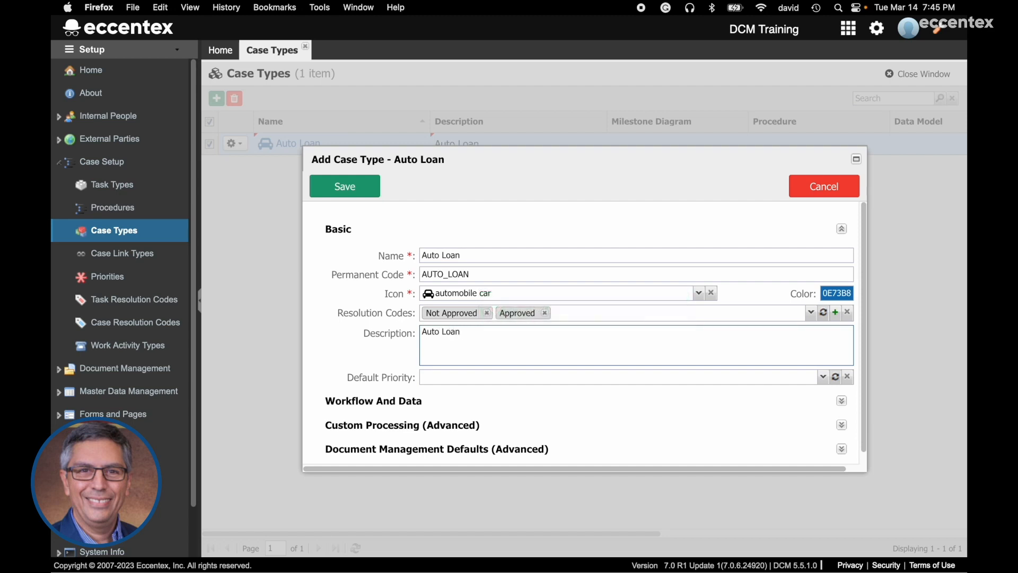
text( Case Type Demo)
click(823, 377)
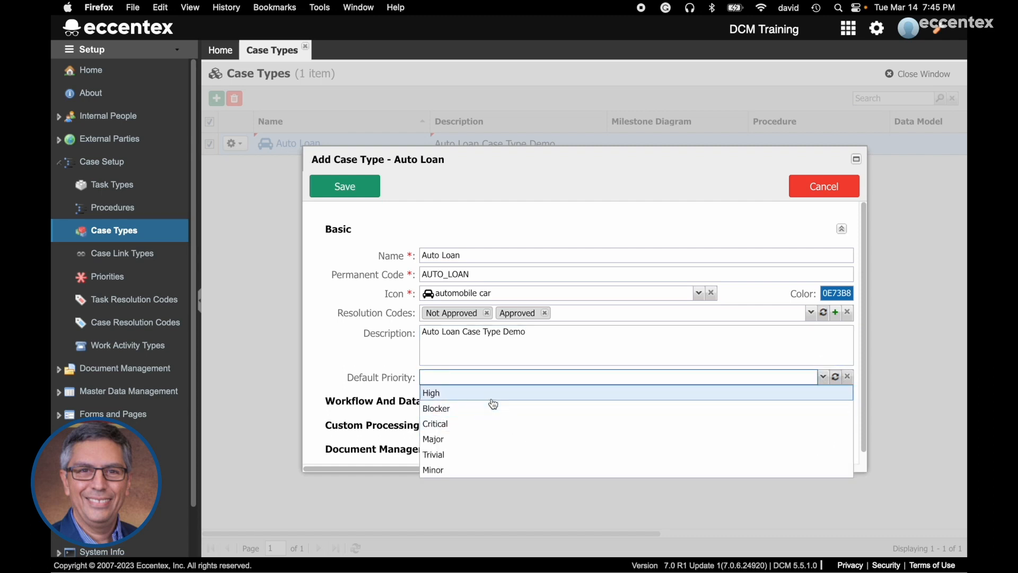
click(460, 443)
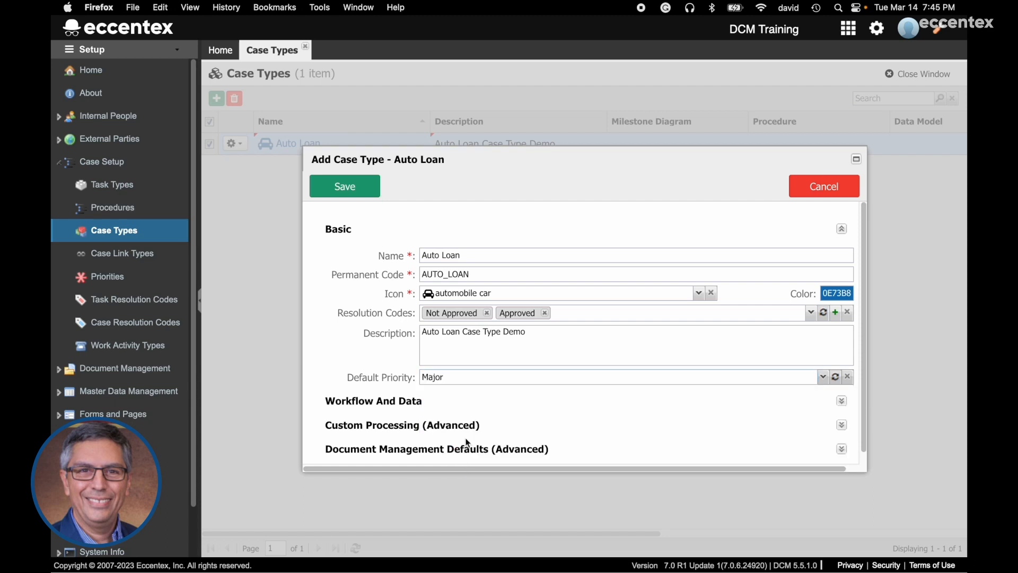
- Expand the Workflow And Data settings and switch the Data Model option off and back on
scroll(636, 371, down, 1)
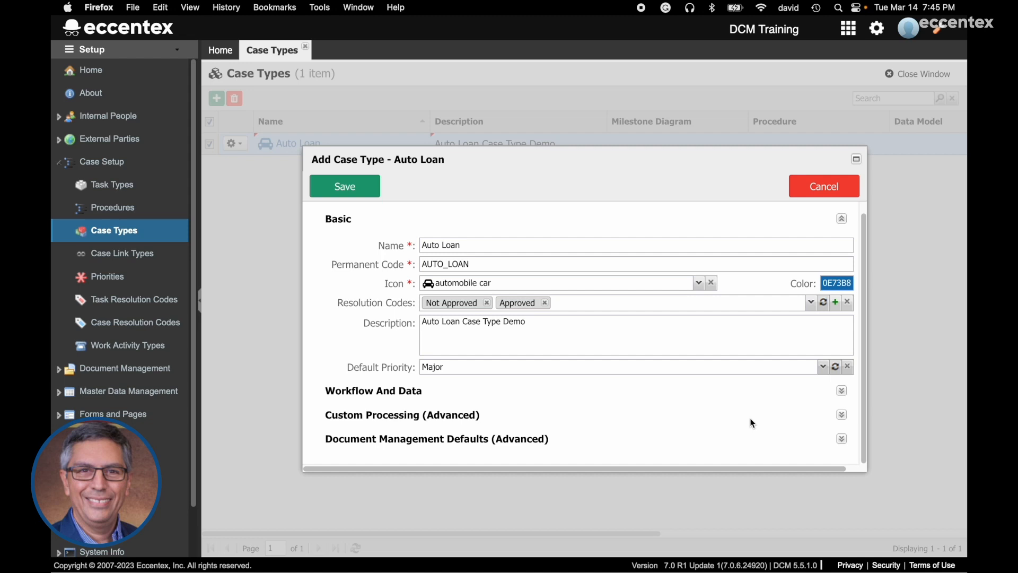
click(841, 391)
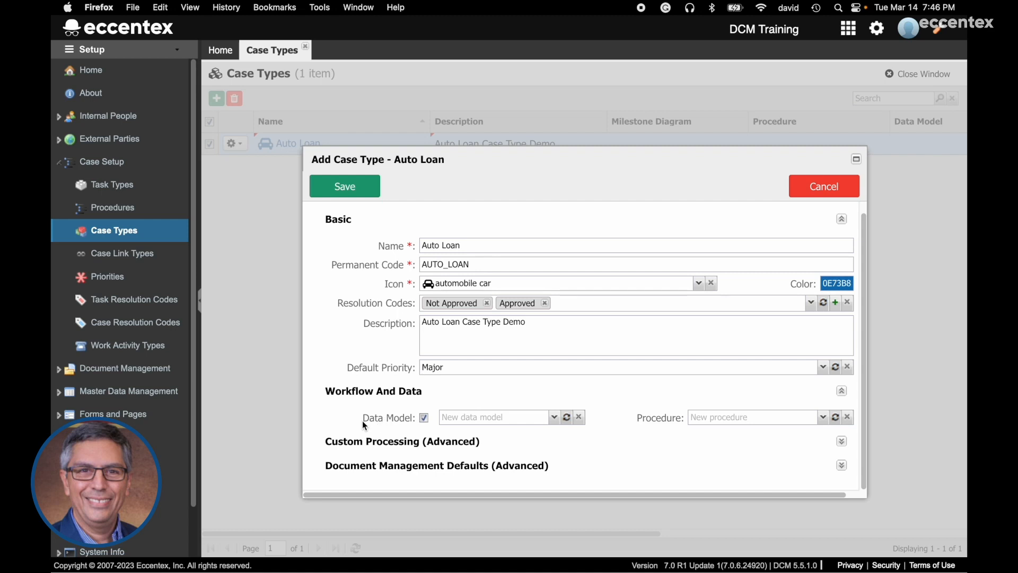
click(424, 418)
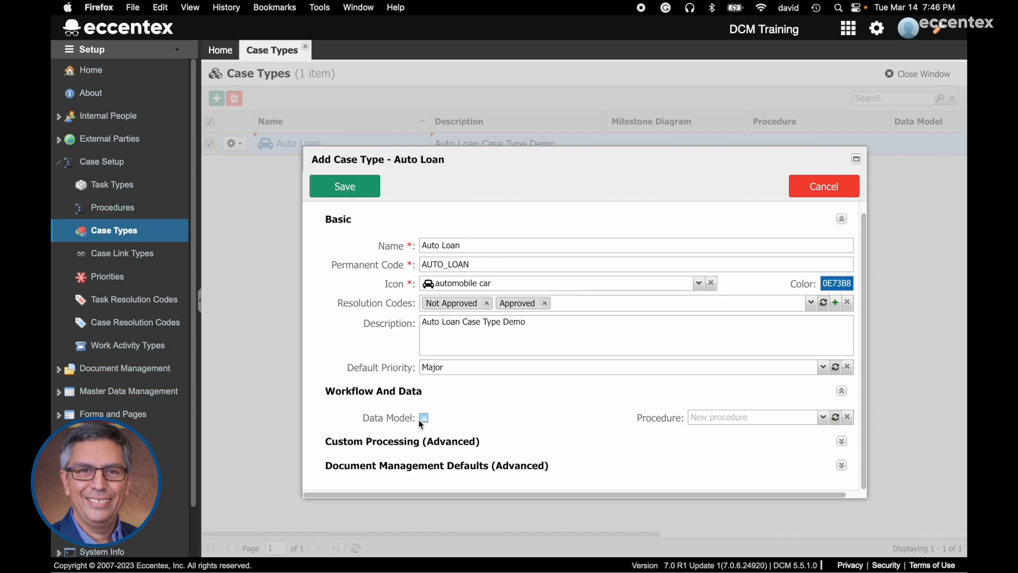
click(424, 418)
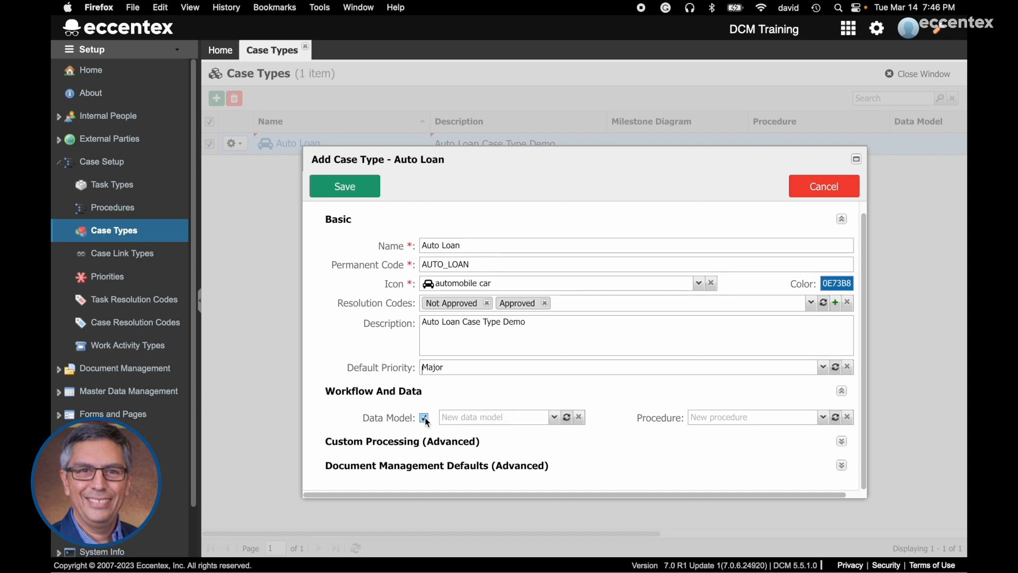
click(565, 421)
click(619, 401)
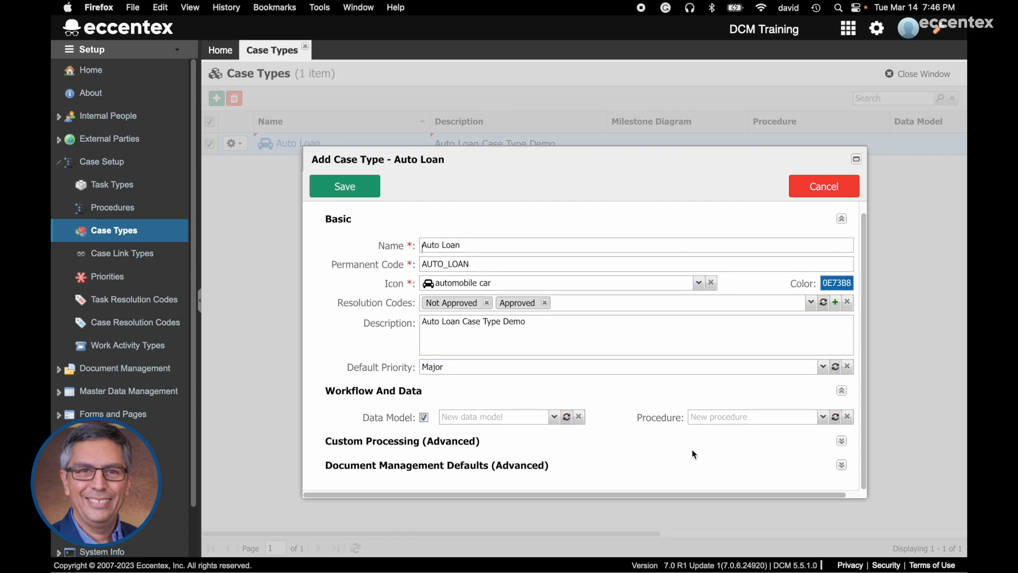
- Enable Use Default Folders in the advanced Document Management Defaults and save the Auto Loan case type
click(842, 465)
click(843, 441)
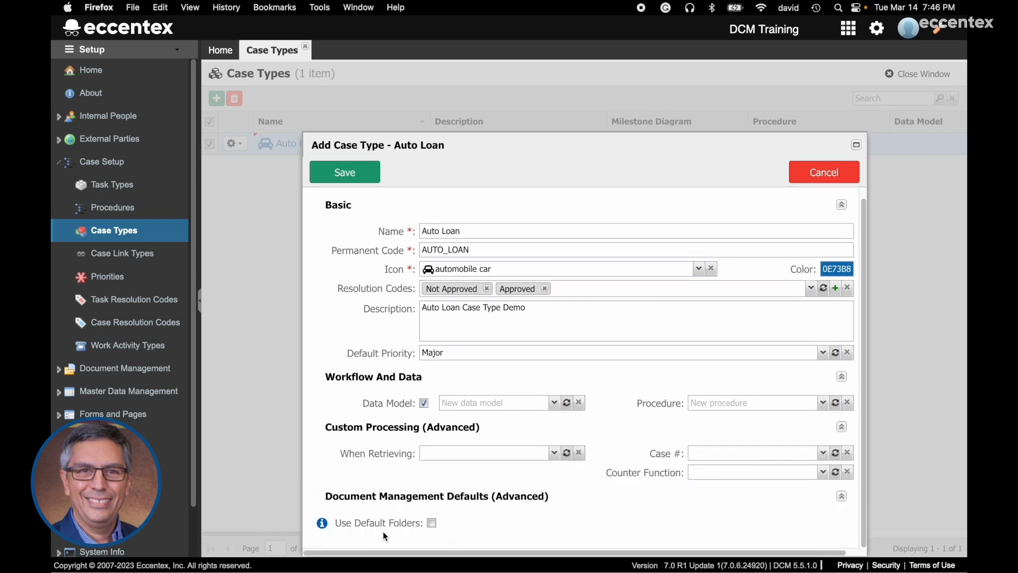
click(431, 523)
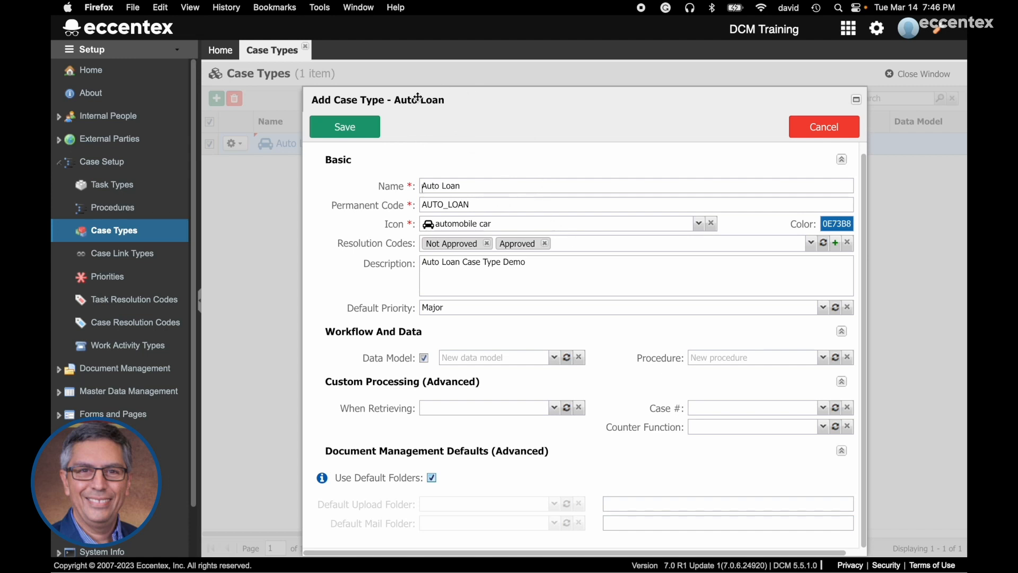
click(349, 131)
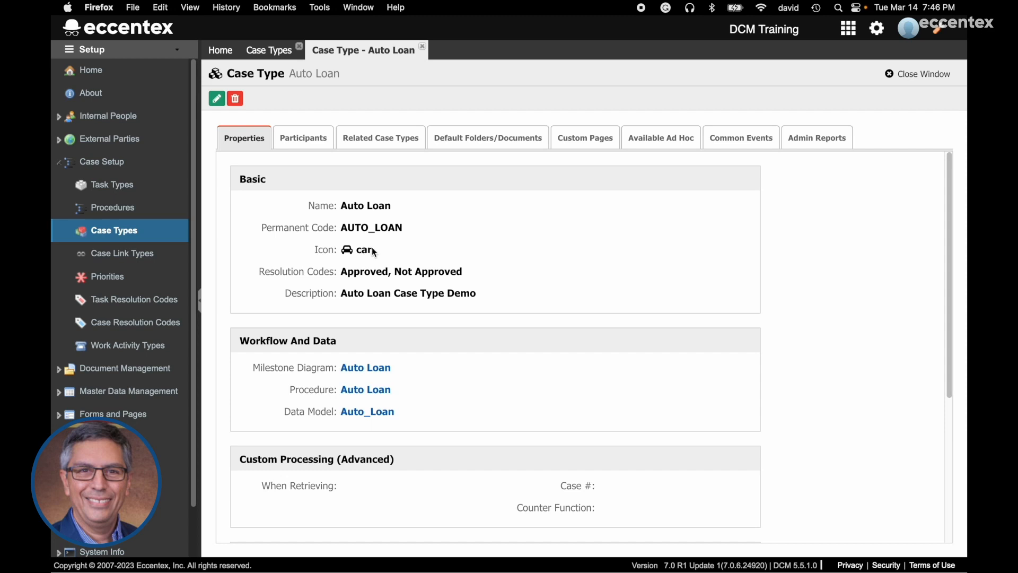
- Check the saved case type's resolution codes and open its Auto Loan milestone diagram
drag(340, 272, 468, 274)
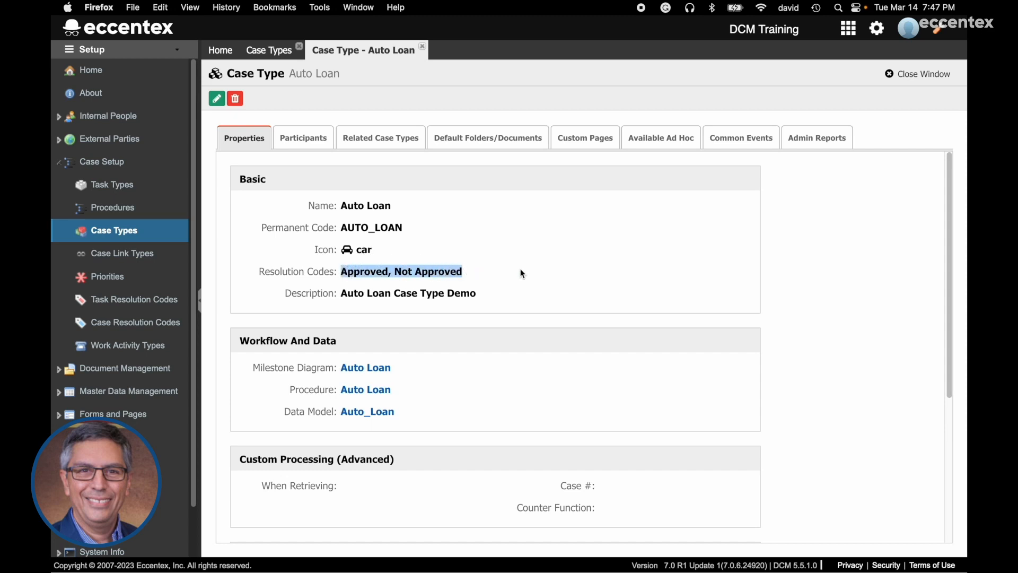
click(504, 296)
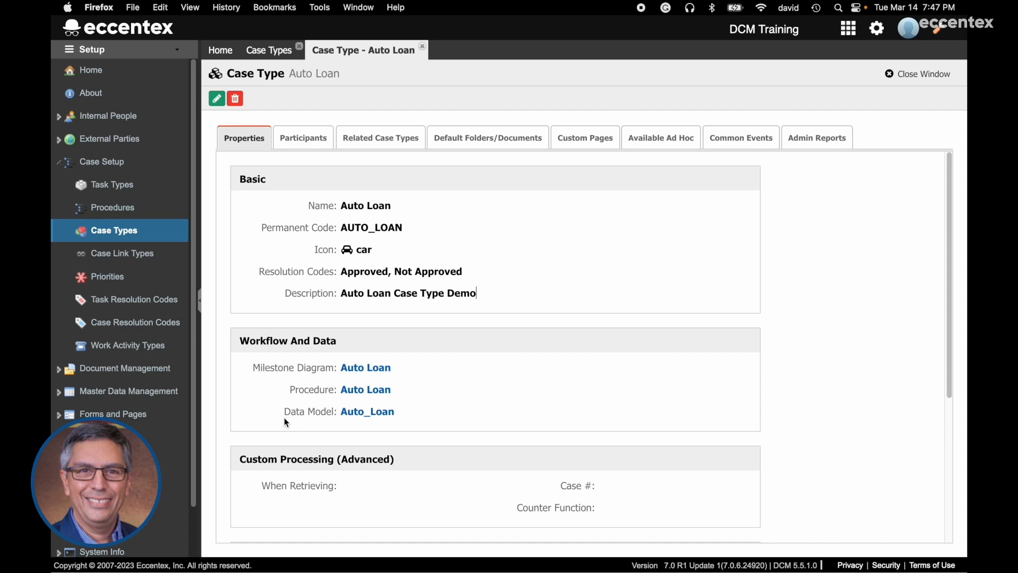
click(359, 374)
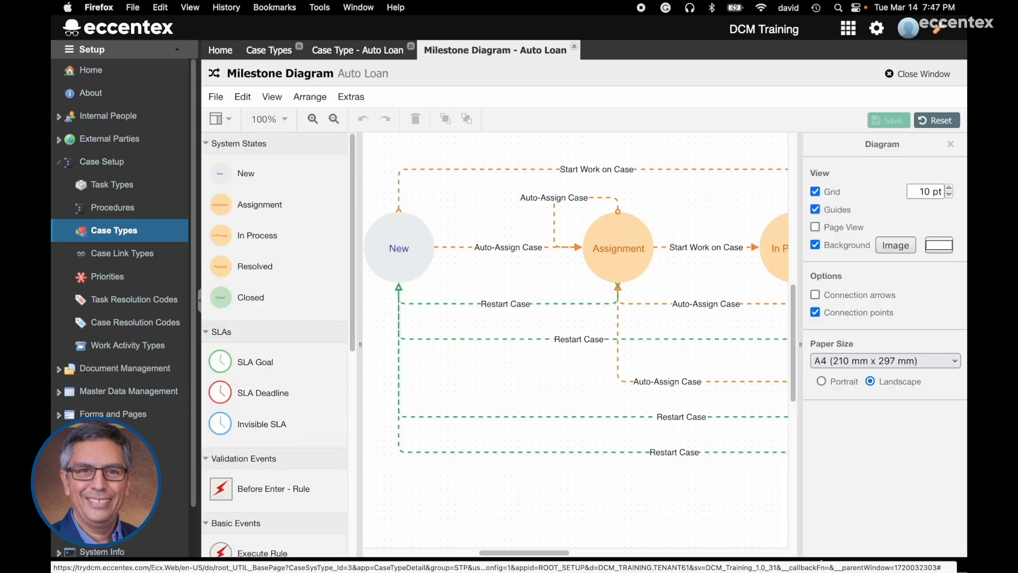
- Examine the milestone flow from New to Closed with the shape palette collapsed, and view the properties of the Resolved and Closed states
click(334, 119)
click(334, 119)
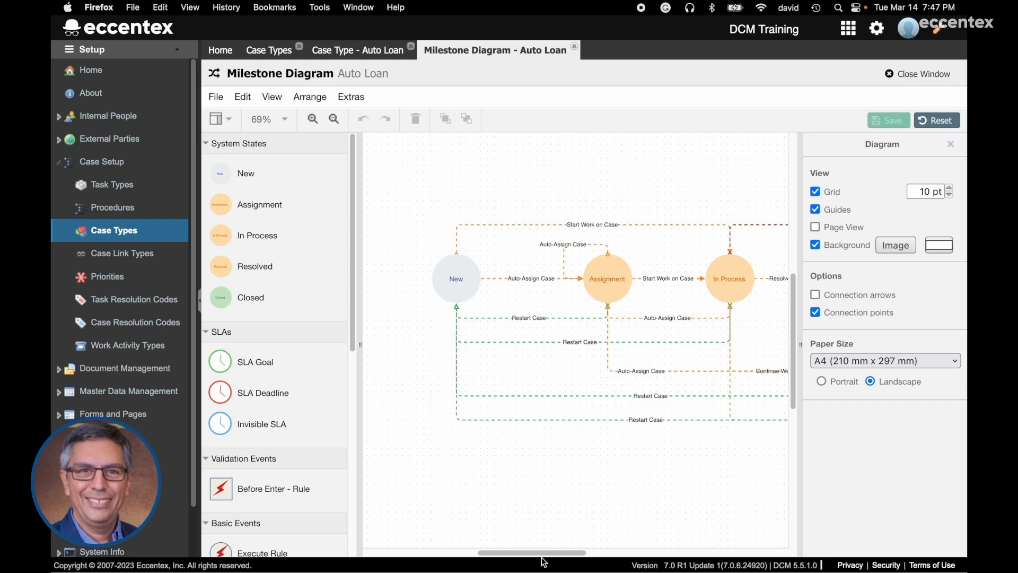
mouse_move(543, 552)
mouse_down()
mouse_move(580, 554)
mouse_move(555, 553)
mouse_up()
click(313, 119)
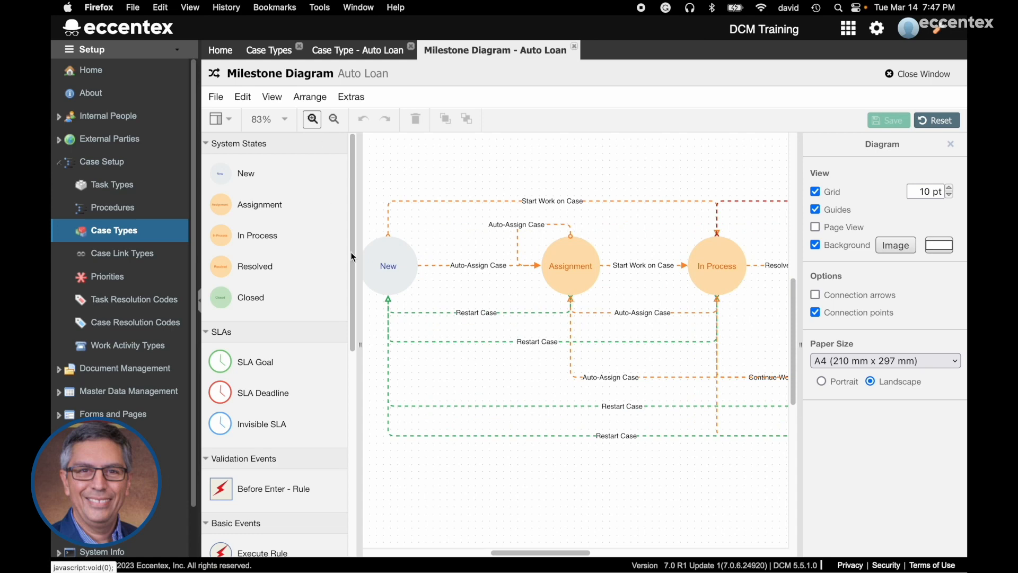
drag(360, 343, 288, 337)
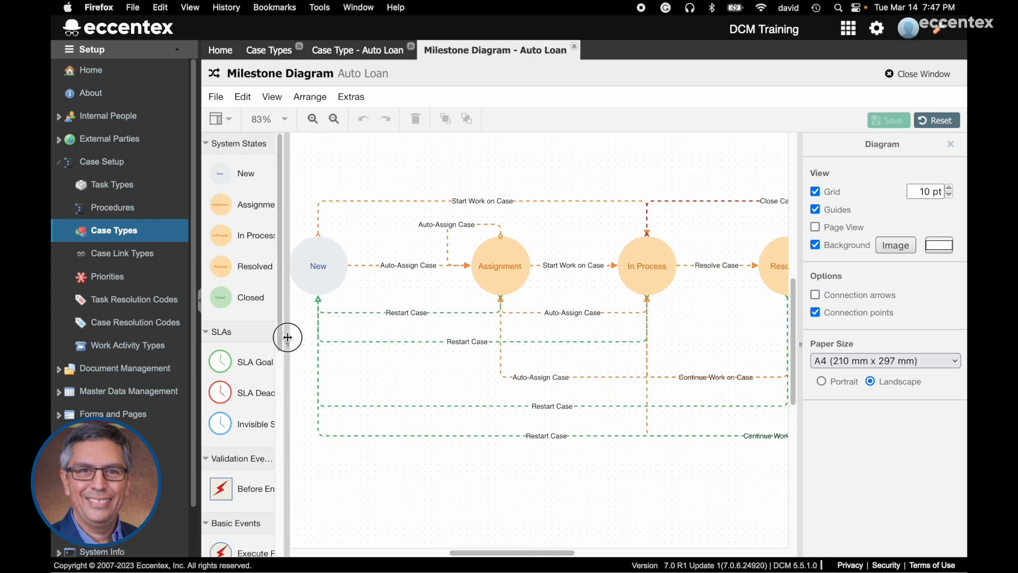
click(288, 337)
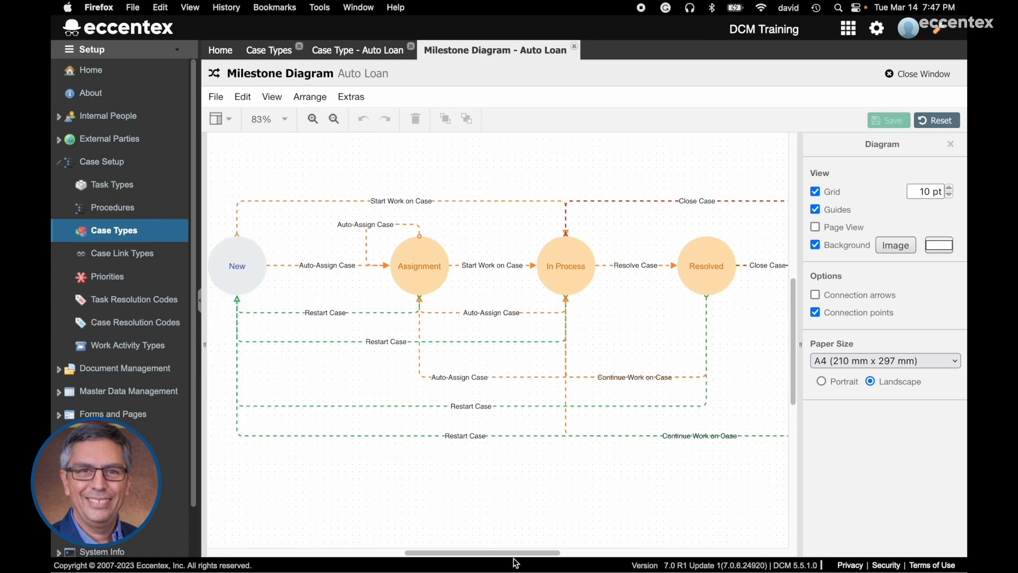
drag(517, 554, 488, 554)
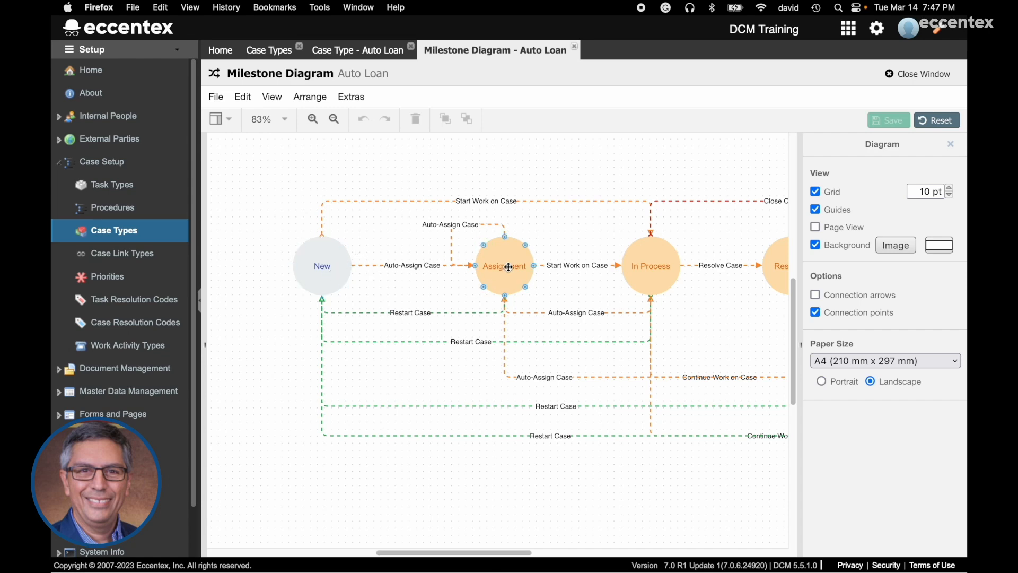
drag(513, 555, 600, 554)
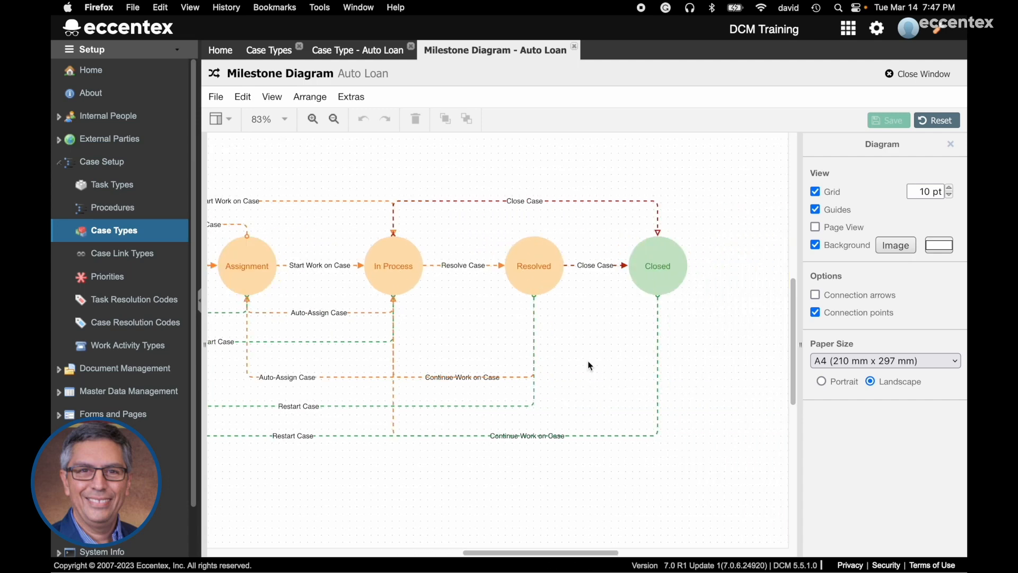
click(545, 280)
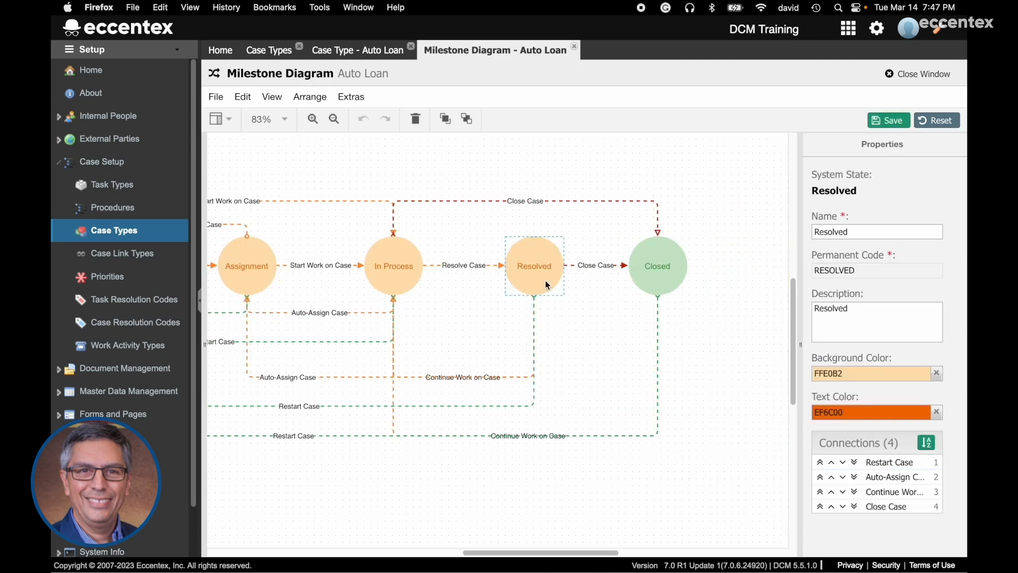
click(651, 265)
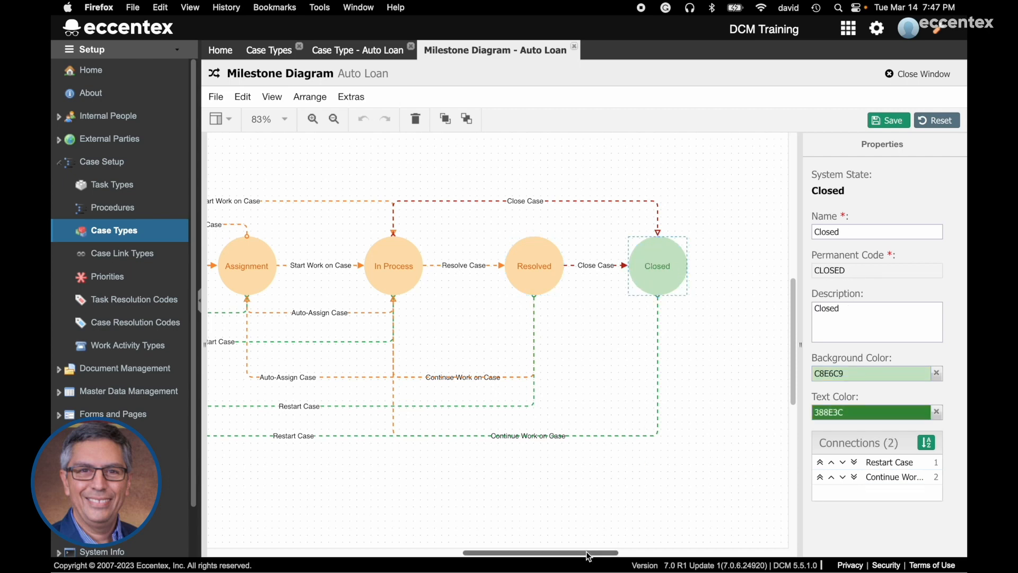
drag(593, 554, 564, 555)
- Delete the Restart Case connection that runs from the Closed state back to New
click(715, 435)
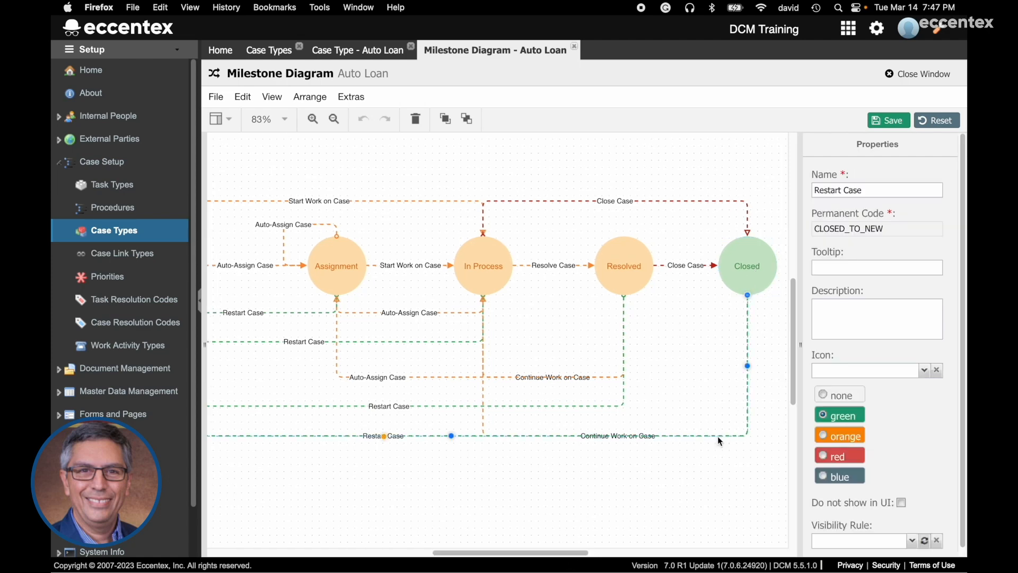
drag(546, 555, 573, 554)
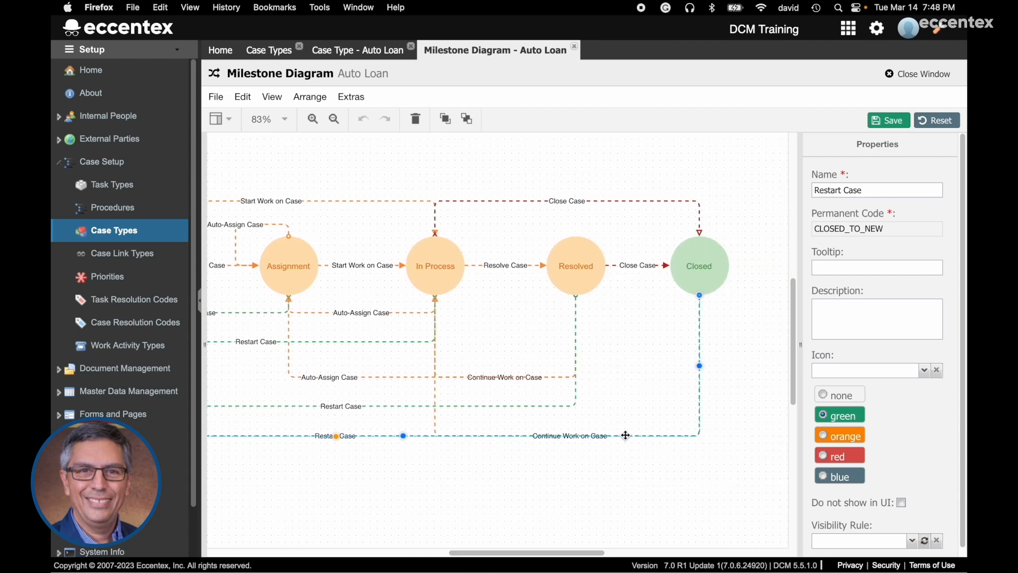
key(Delete)
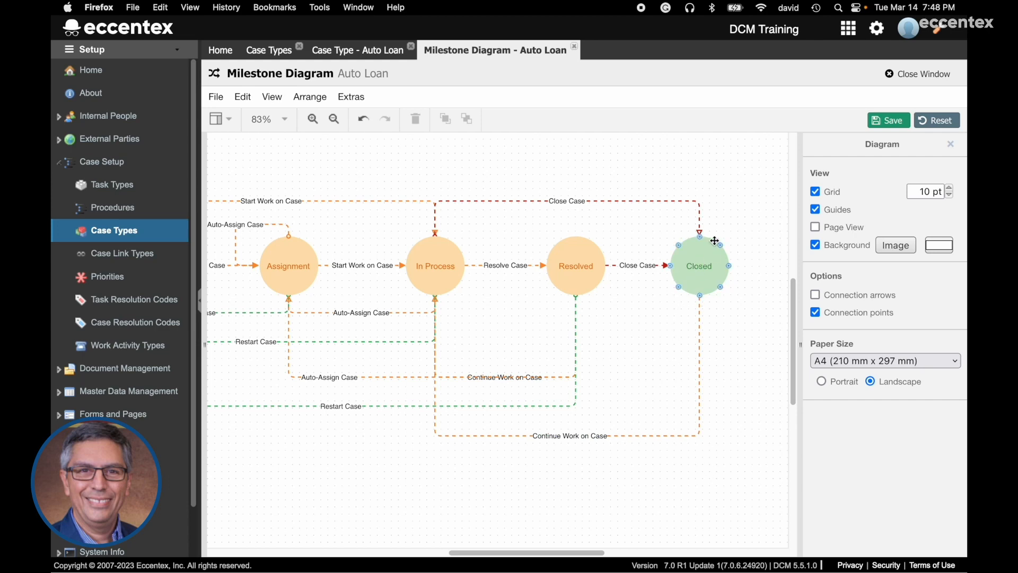
- Delete the Restart Case connection from Resolved back to New, then save and close the milestone diagram
drag(591, 553, 544, 554)
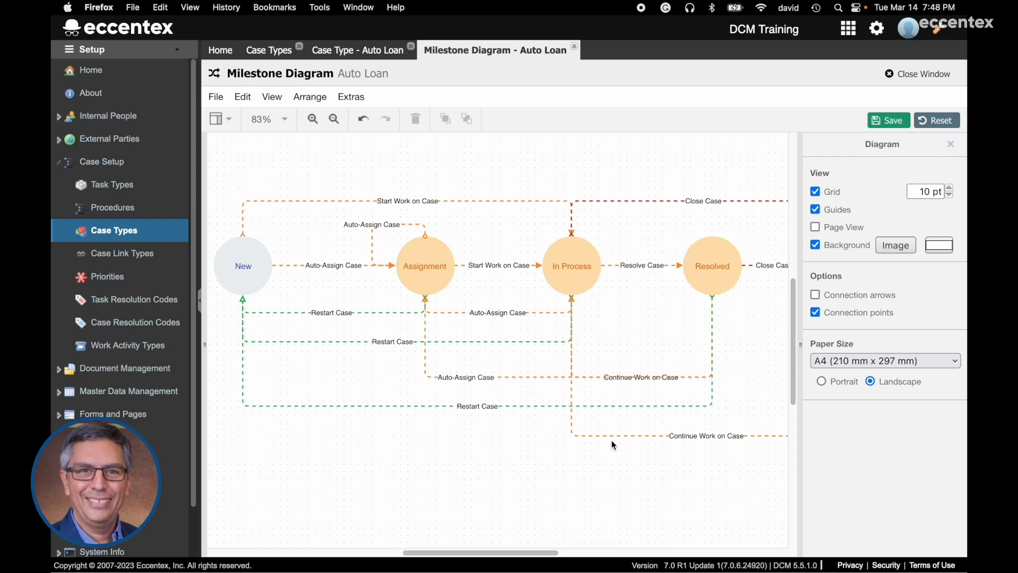
click(637, 406)
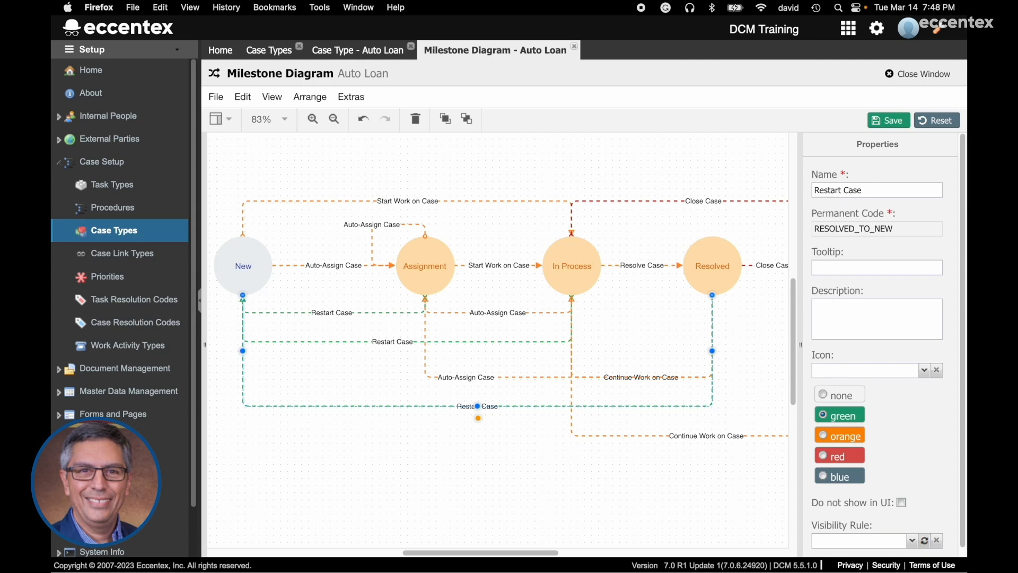
key(Delete)
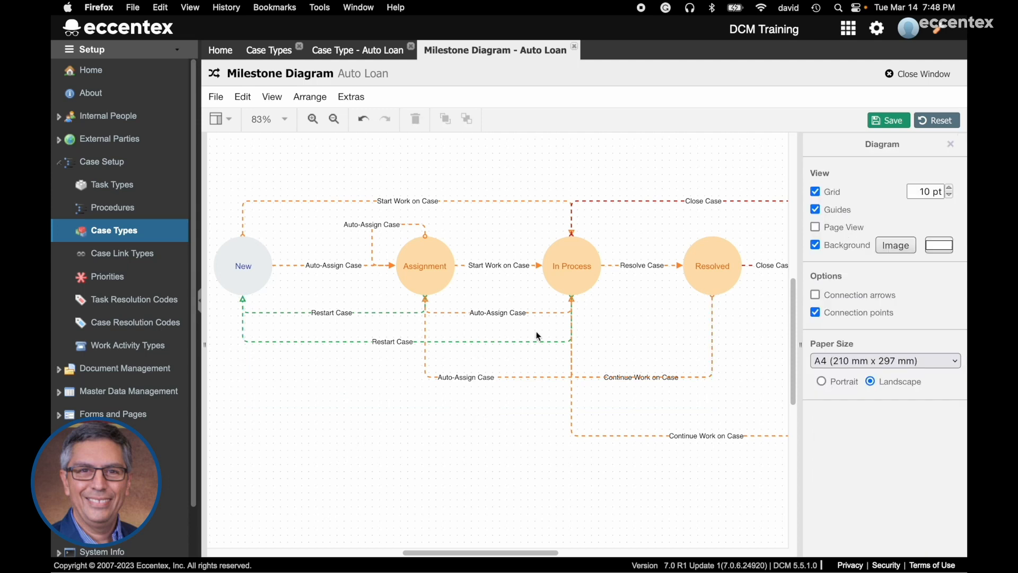
click(888, 121)
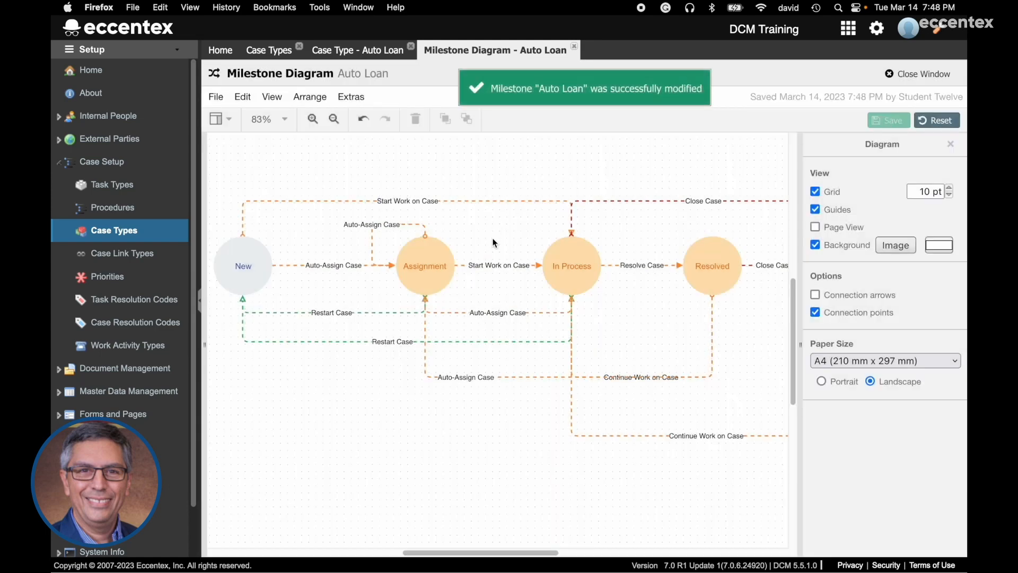
mouse_move(519, 557)
mouse_down()
mouse_move(554, 553)
mouse_move(510, 553)
mouse_up()
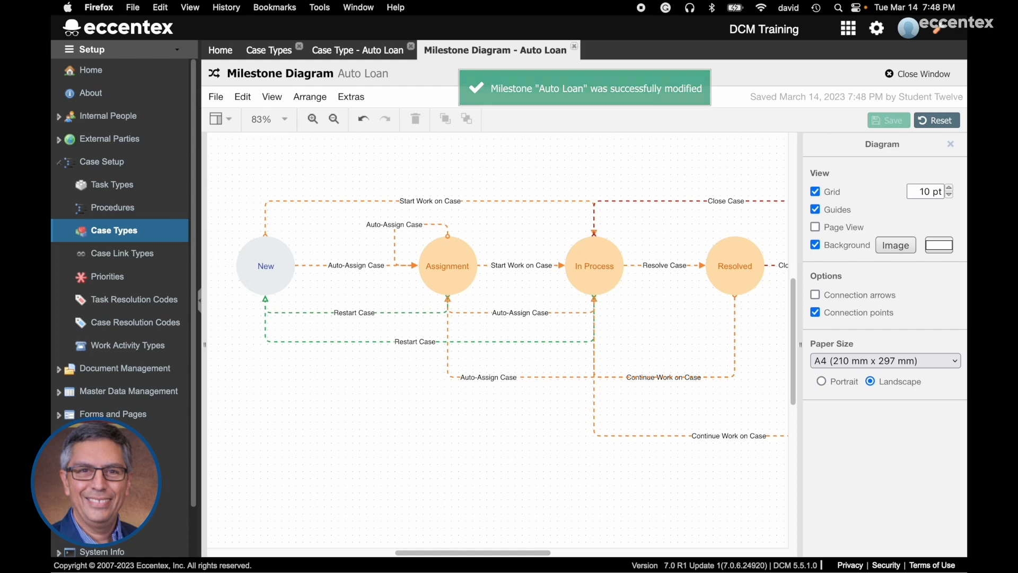
click(916, 78)
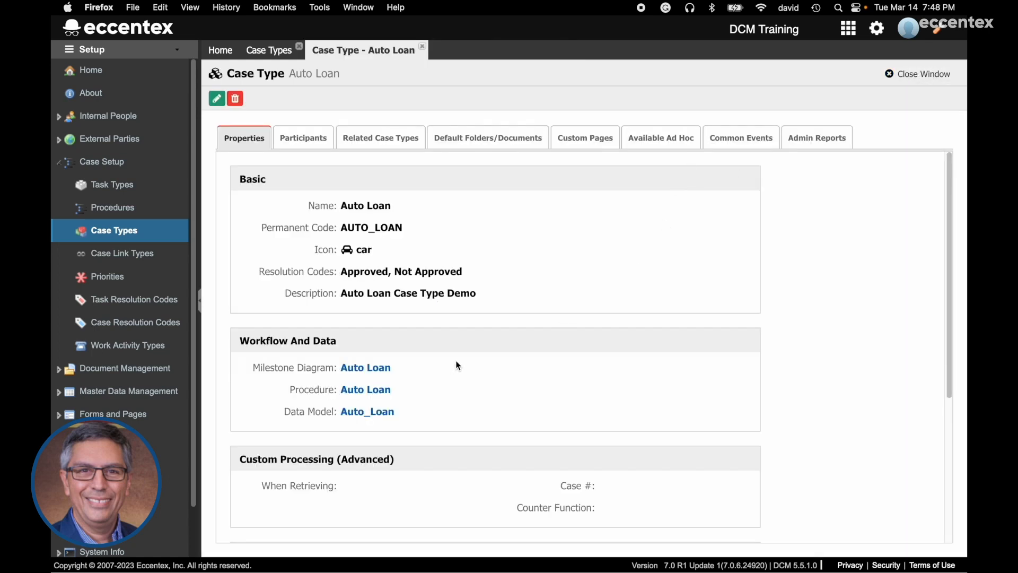
- Open the Auto Loan procedure's workflow view and look through the available workflow elements
click(384, 395)
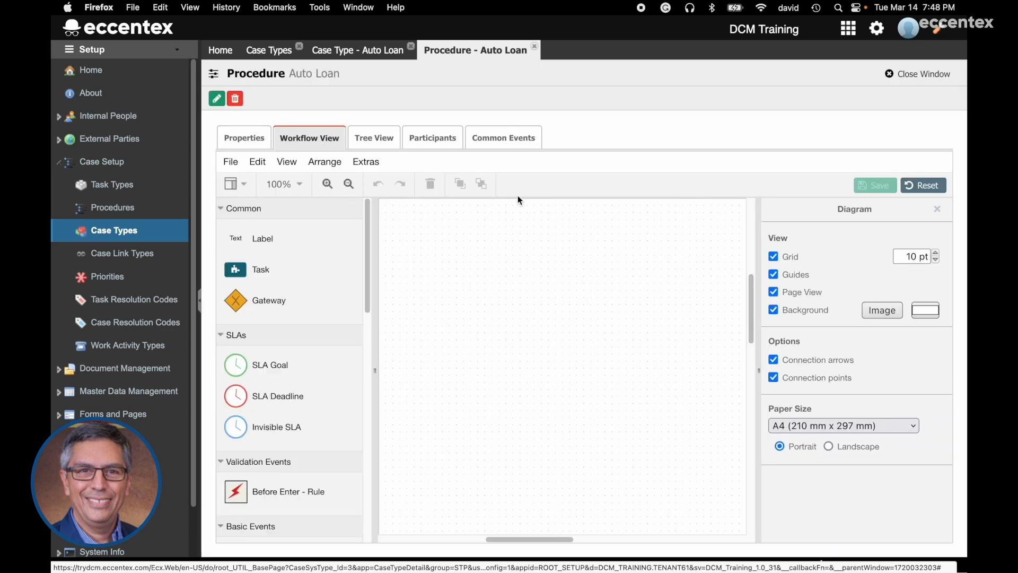
mouse_move(546, 539)
mouse_down()
mouse_move(604, 539)
mouse_move(566, 540)
mouse_up()
mouse_move(753, 304)
mouse_down()
mouse_move(745, 339)
mouse_move(753, 304)
mouse_up()
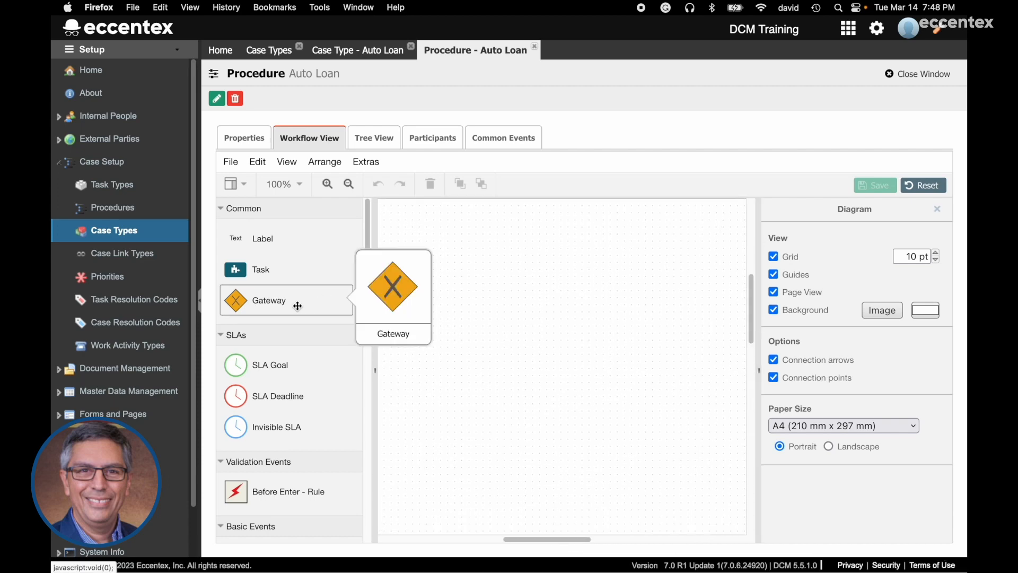
scroll(295, 314, down, 3)
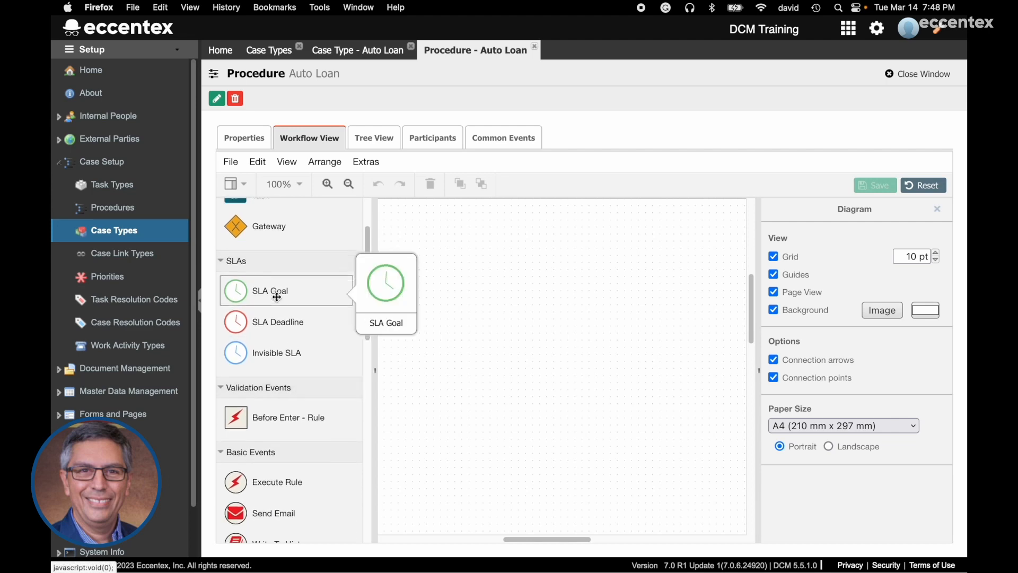
- Look through the SLA, validation, basic, case and add-on event elements for the procedure workflow, and close the Auto Loan procedure
scroll(299, 318, down, 3)
scroll(298, 366, down, 3)
scroll(297, 352, down, 10)
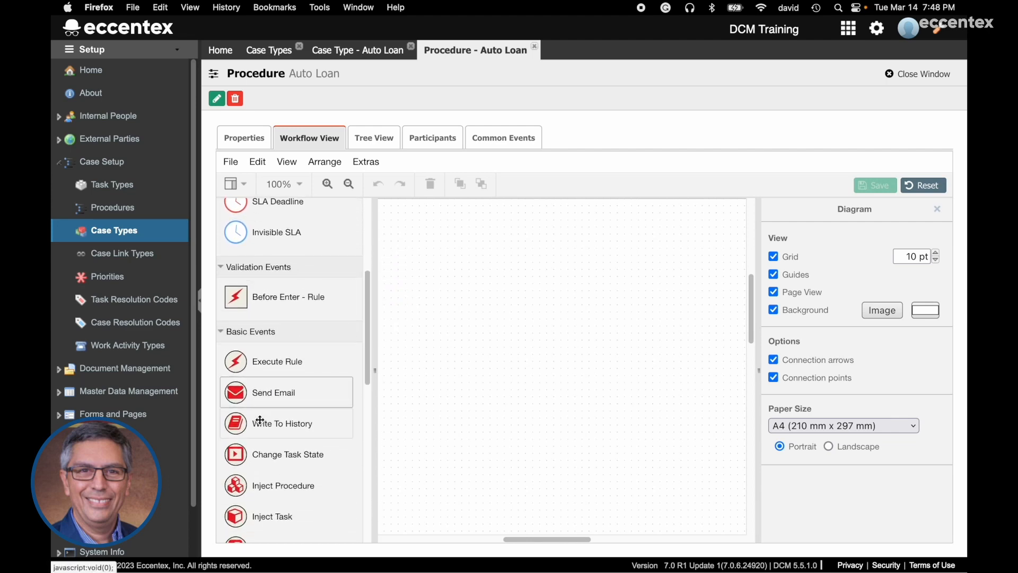
scroll(279, 459, down, 13)
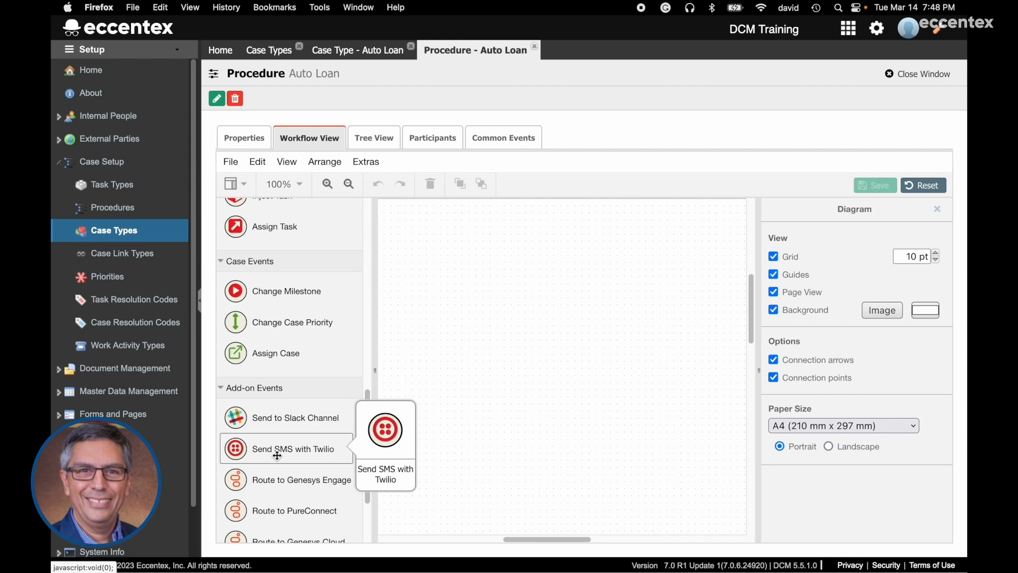
scroll(310, 384, up, 20)
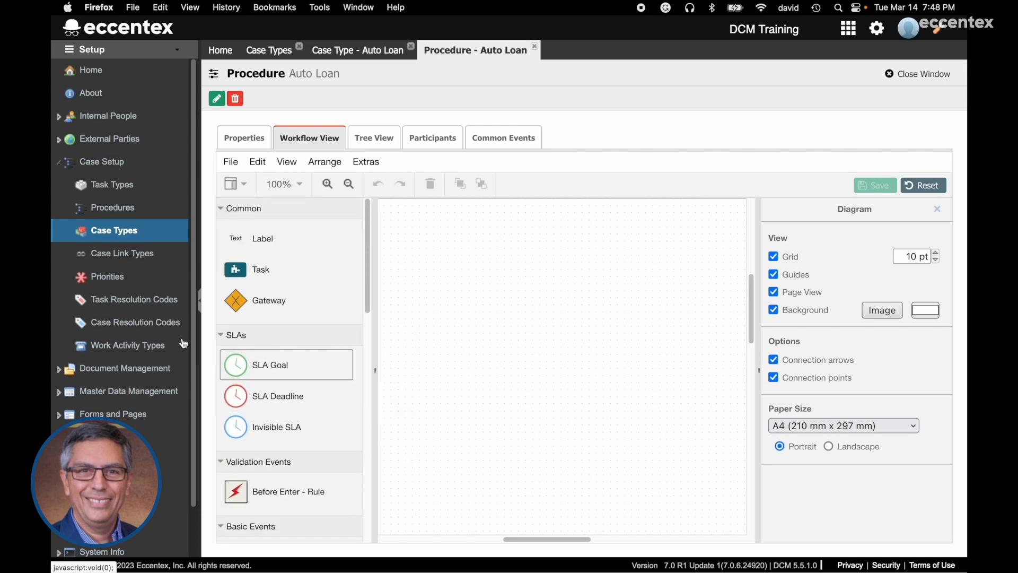
click(922, 74)
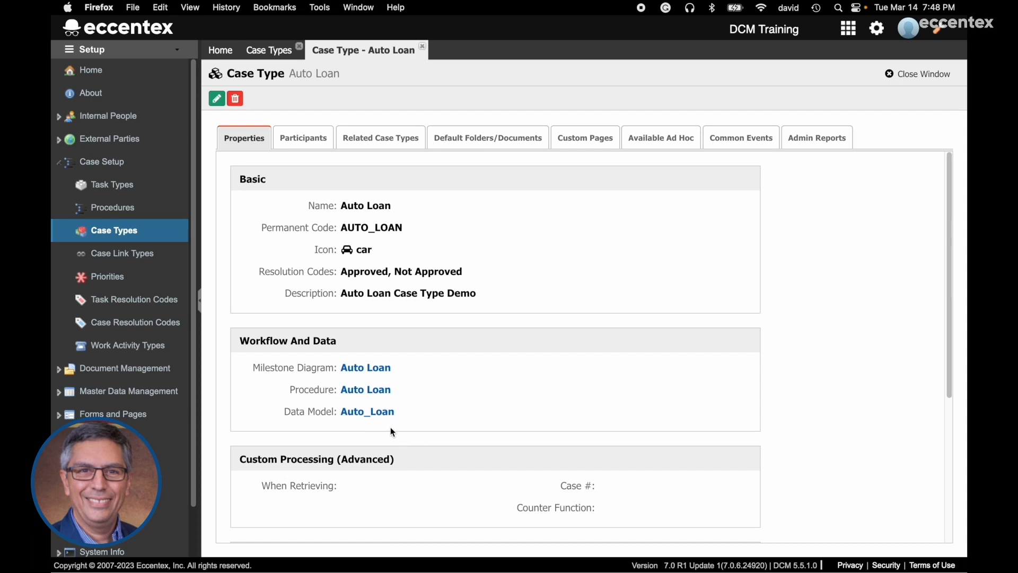
- Open the case type's Auto_Loan data model, collapse the object palette and check the warning on the Auto_Loan object
click(359, 411)
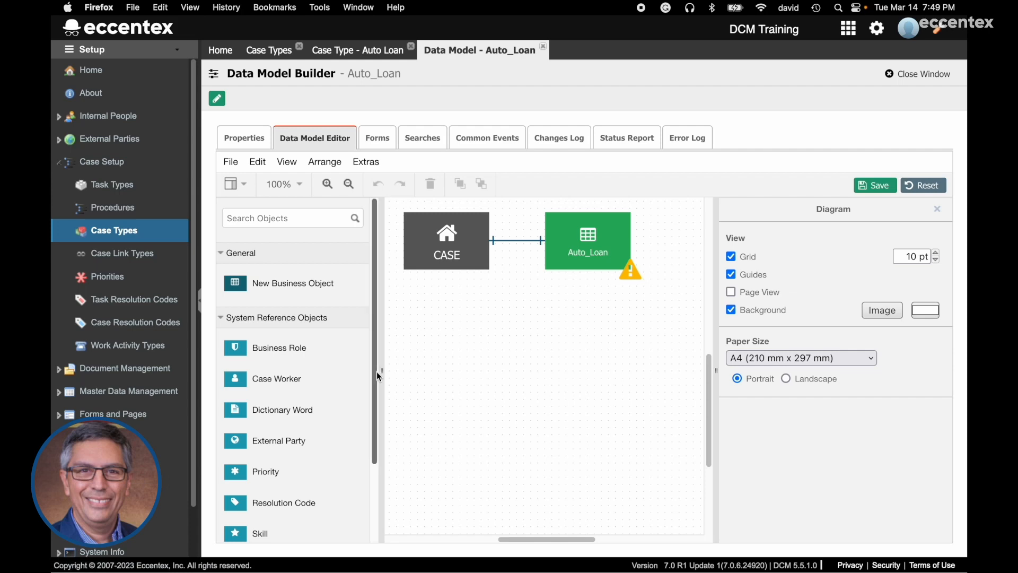
drag(381, 371, 222, 375)
drag(548, 540, 513, 540)
scroll(615, 323, up, 5)
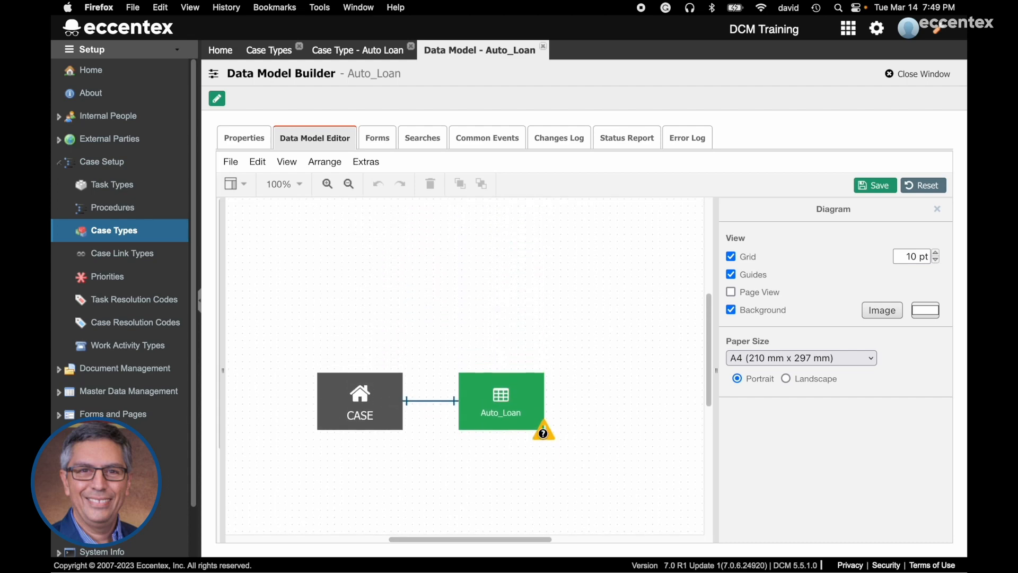
mouse_move(543, 434)
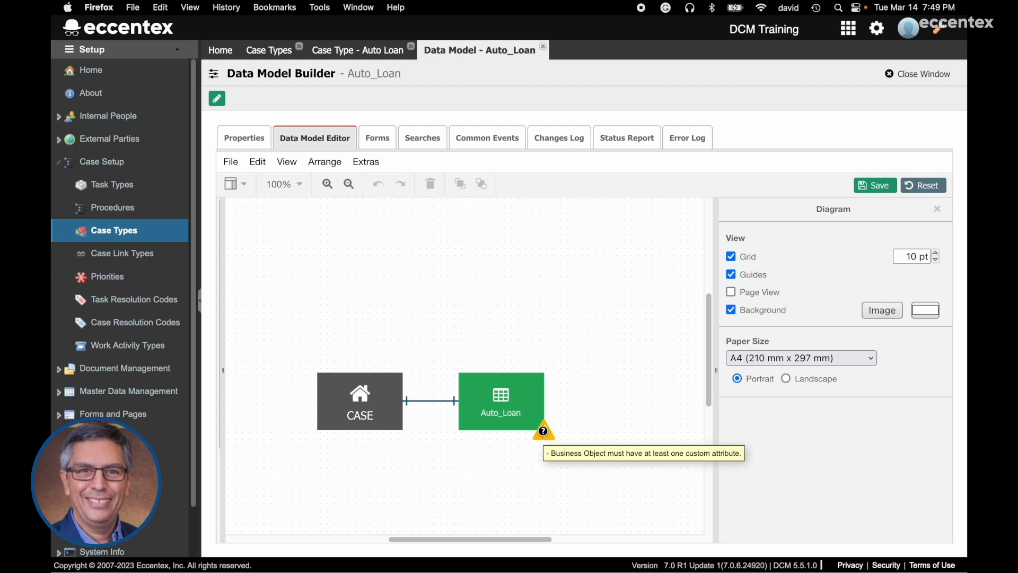
- Select the Auto_Loan business object and review its built-in attributes, hiding them again after viewing
click(510, 399)
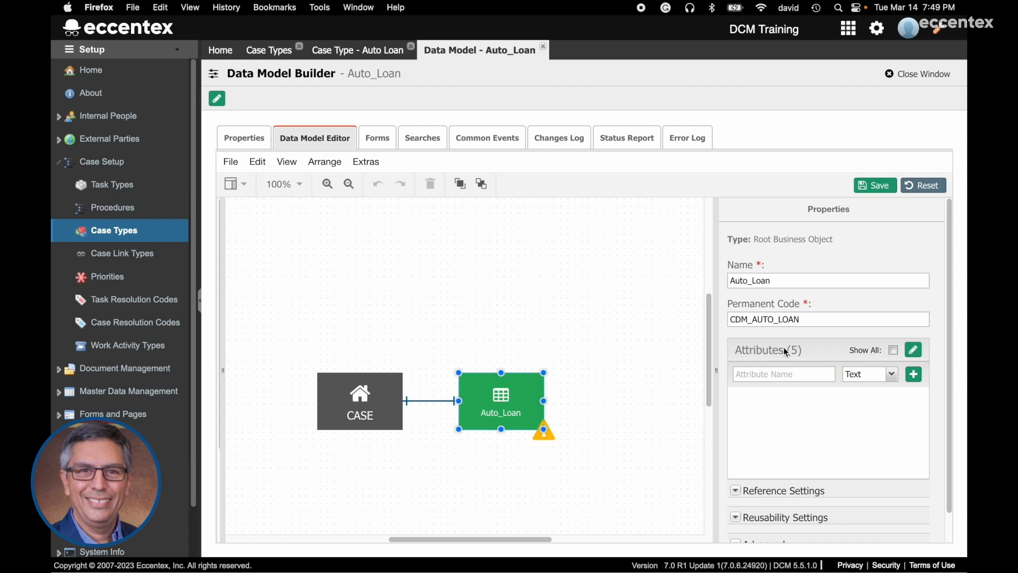
click(894, 350)
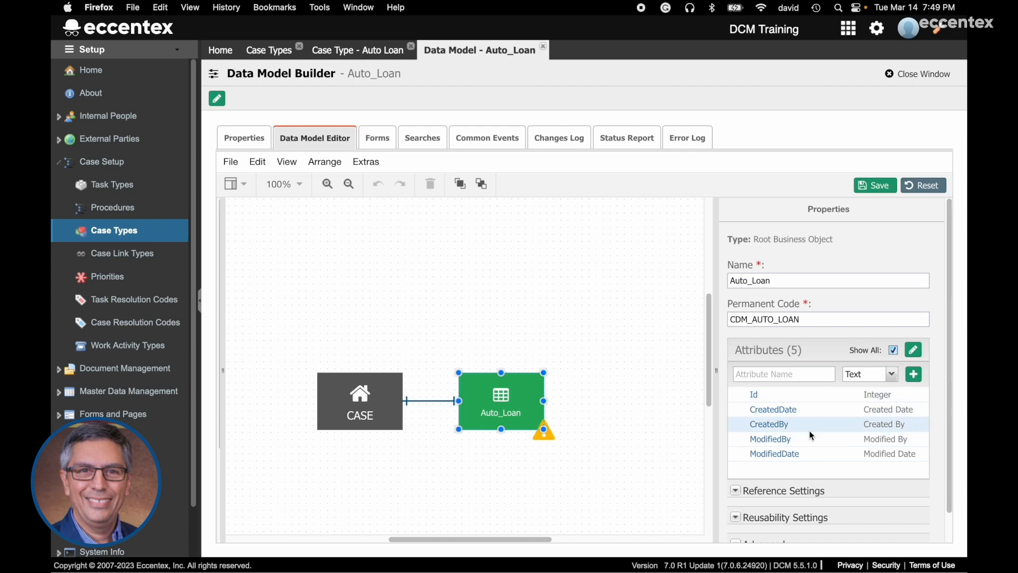
click(894, 349)
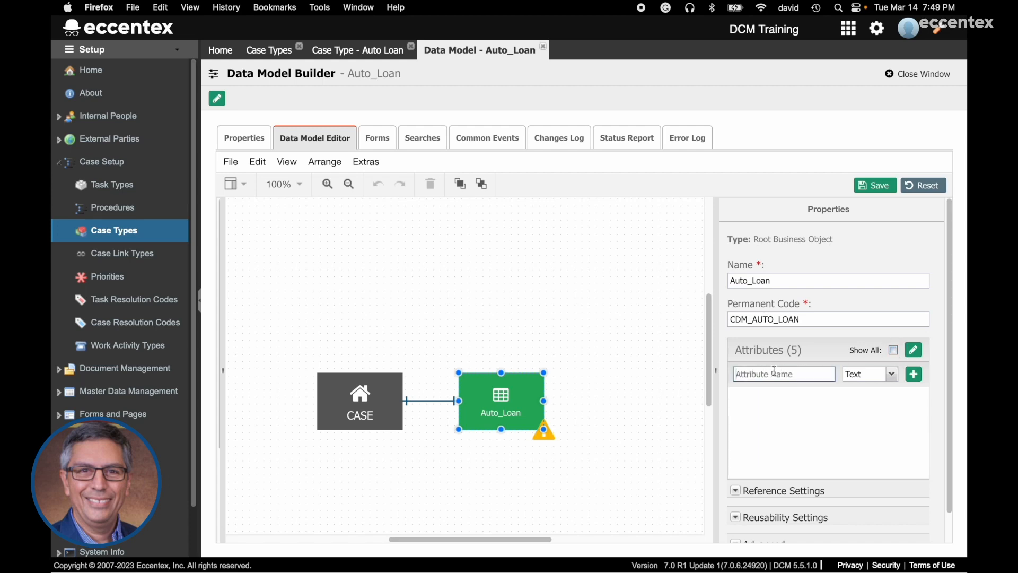
- Add a Text attribute named Customer Name to the Auto_Loan business object
text(Customer)
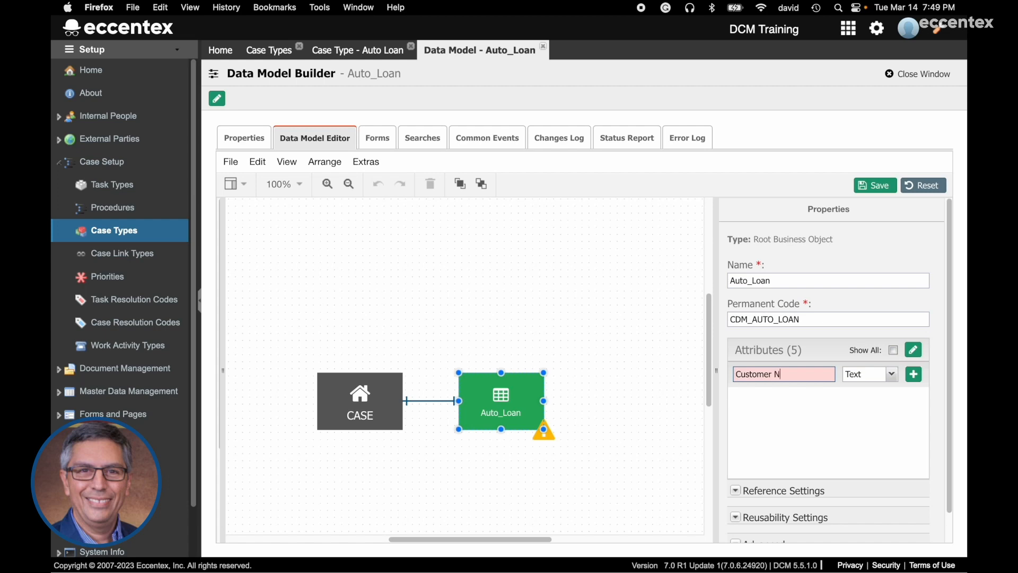
text( Name)
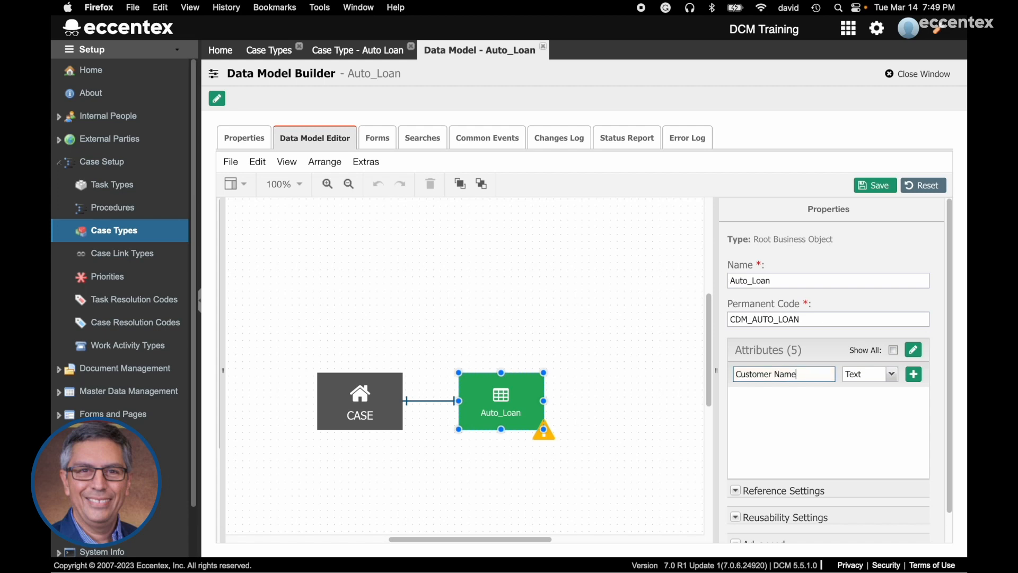
click(914, 376)
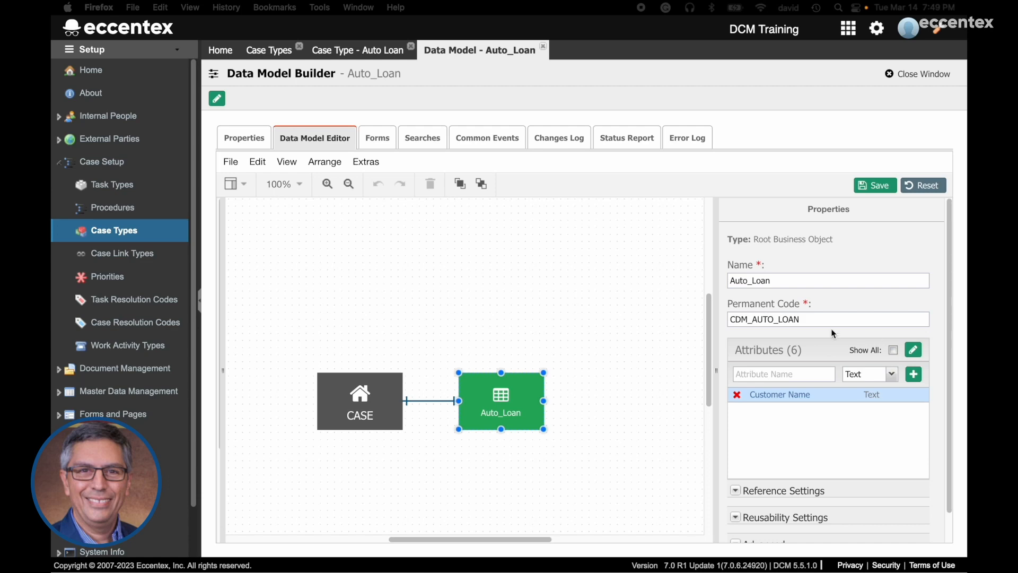
- Add a Number attribute named Loan Amount to the Auto_Loan business object
click(764, 373)
click(767, 374)
text(Loan Amount)
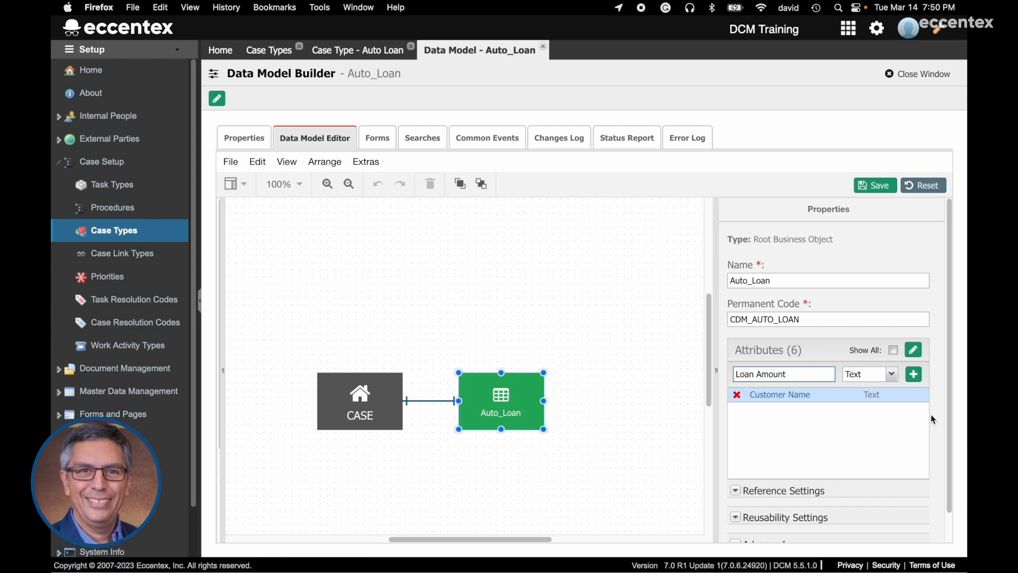
click(890, 374)
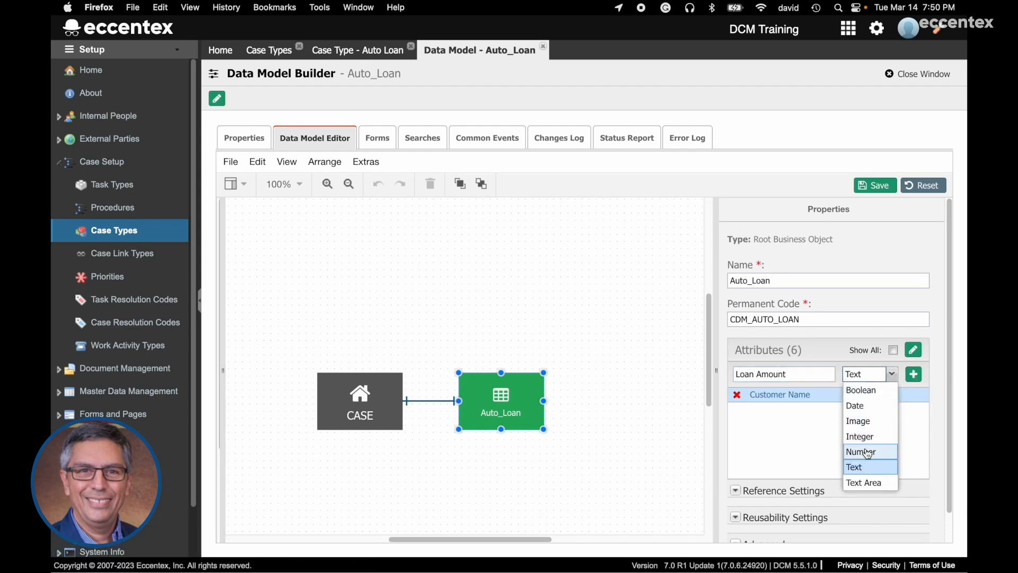
click(869, 454)
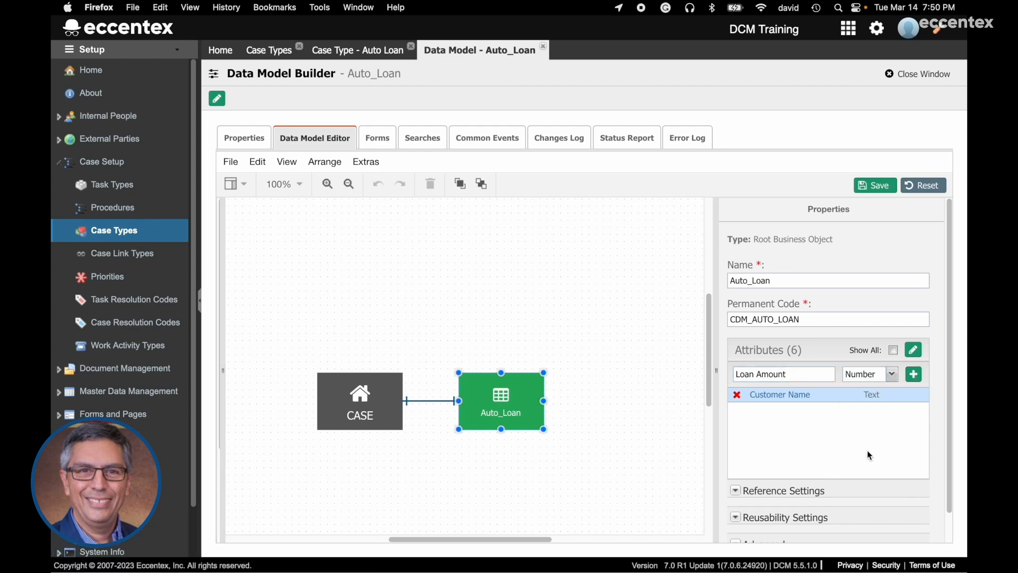
click(914, 375)
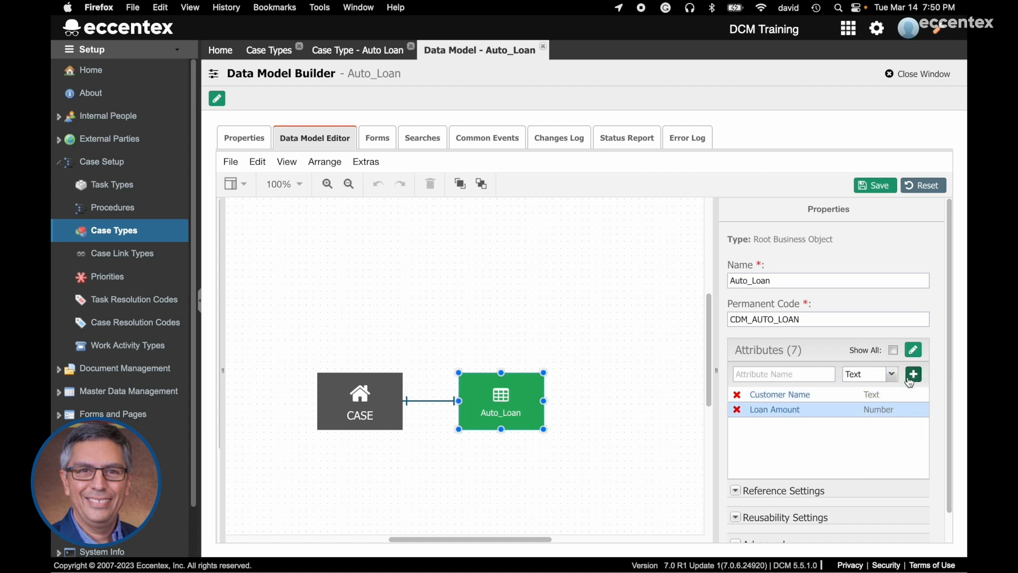
- Add a Text attribute named Employer to the Auto_Loan business object
click(807, 374)
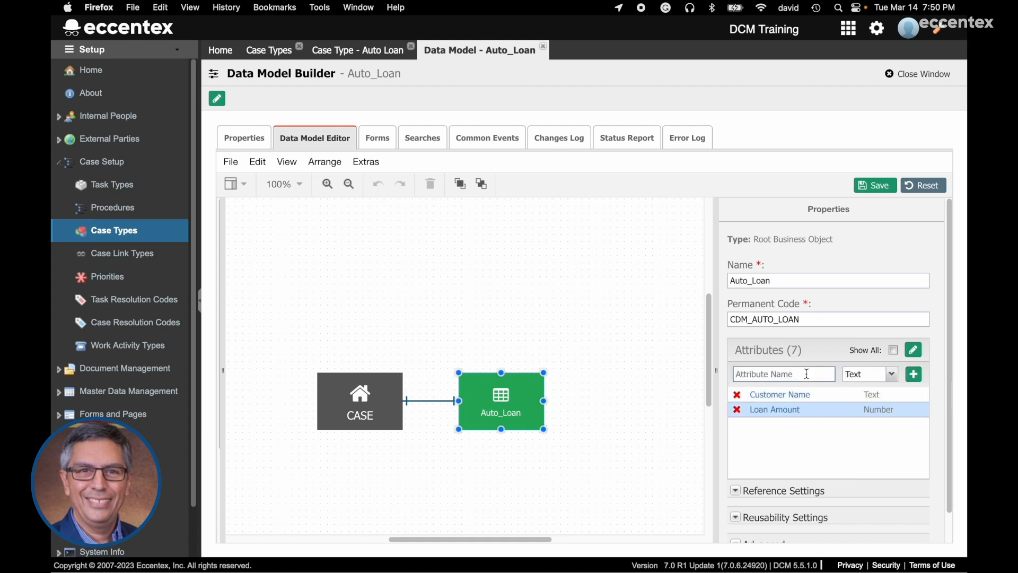
text(Employer)
click(893, 375)
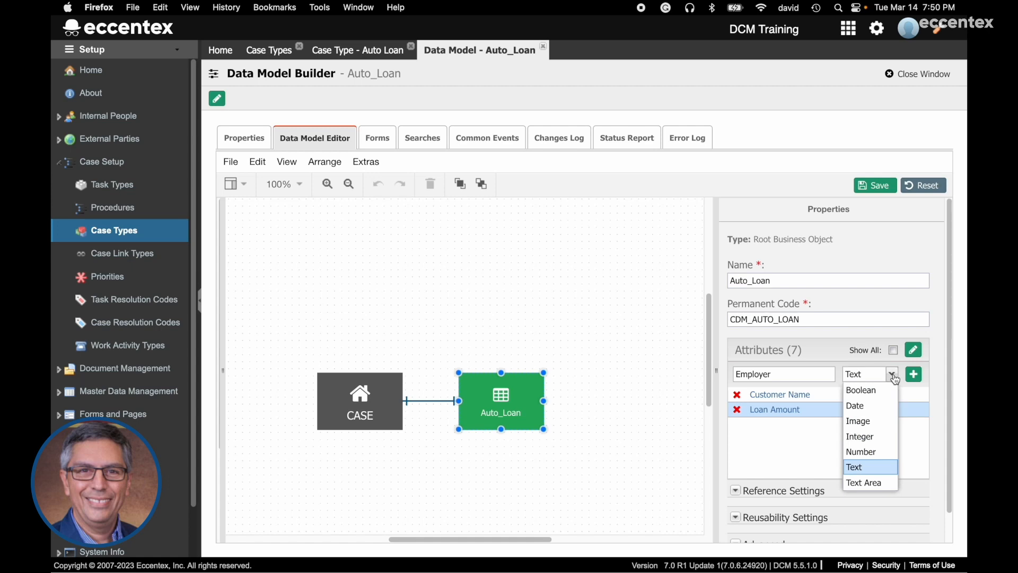
click(870, 468)
click(913, 375)
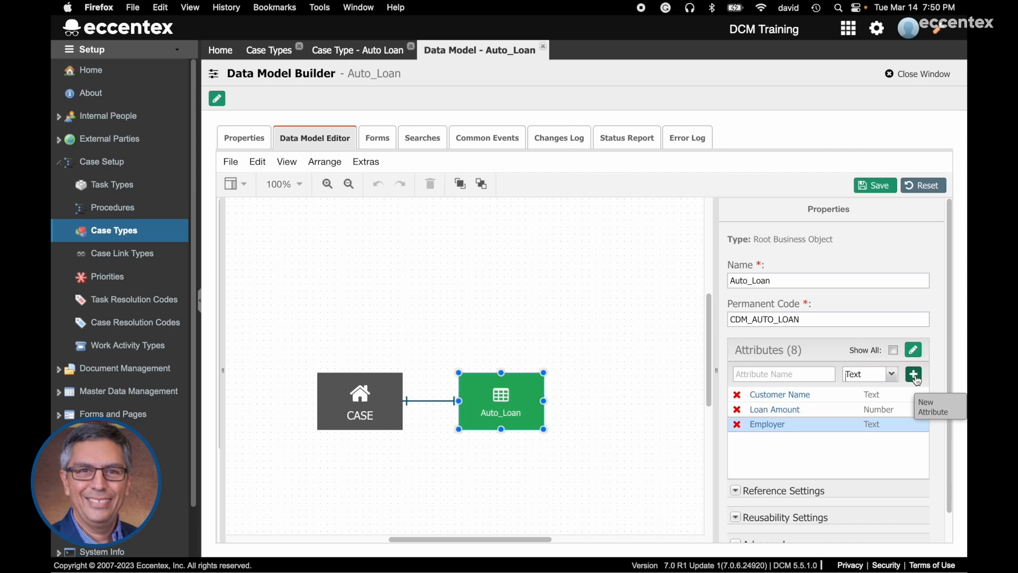
- Add a Number attribute named Annual Income to the Auto_Loan business object
click(824, 375)
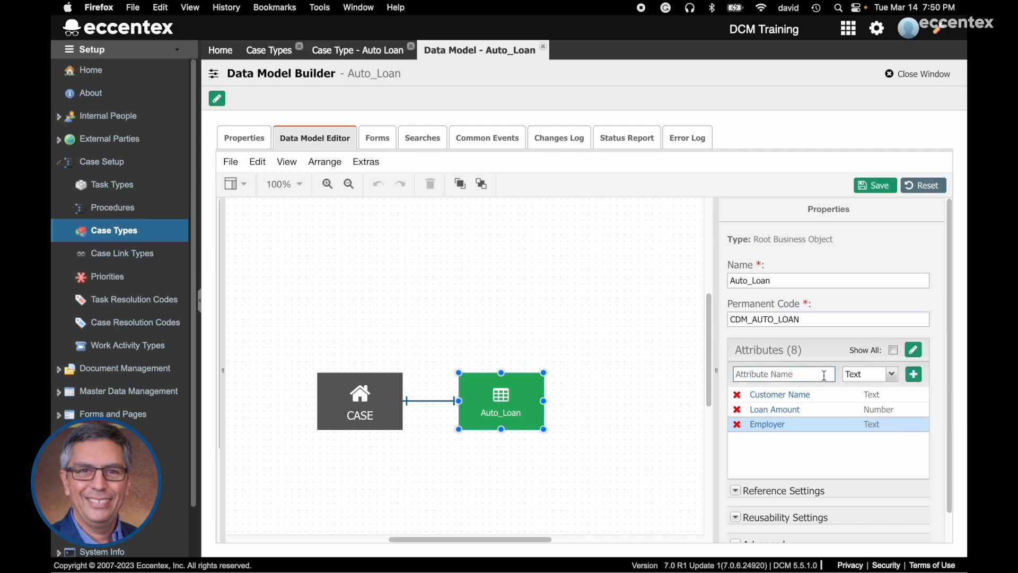
text(Annual)
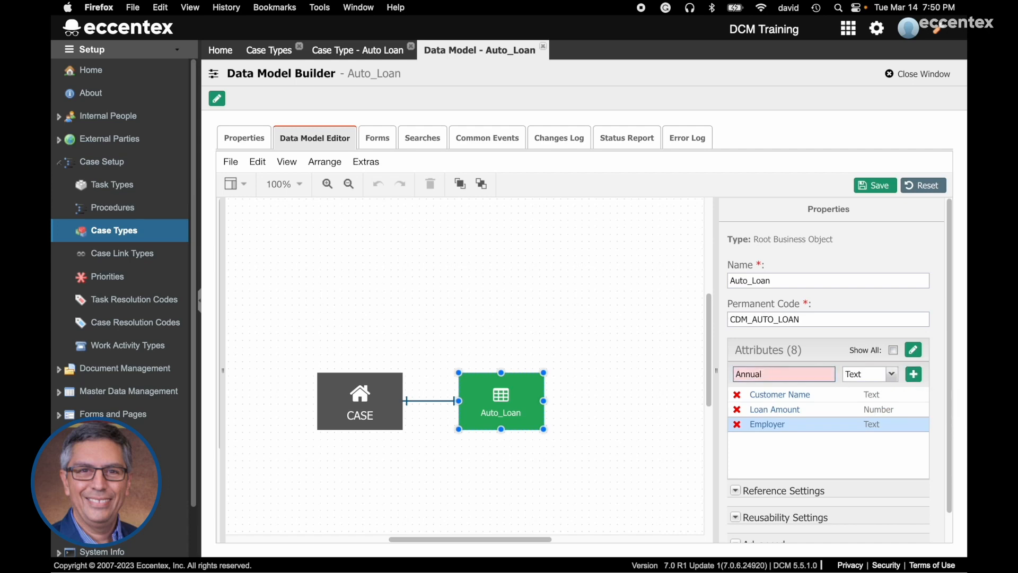
text( Income)
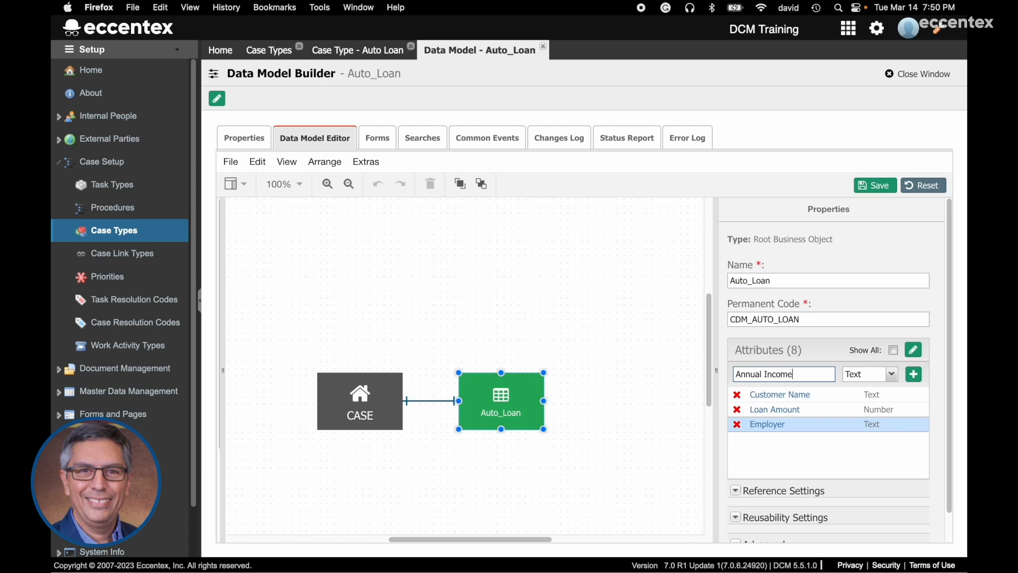
click(893, 375)
click(876, 452)
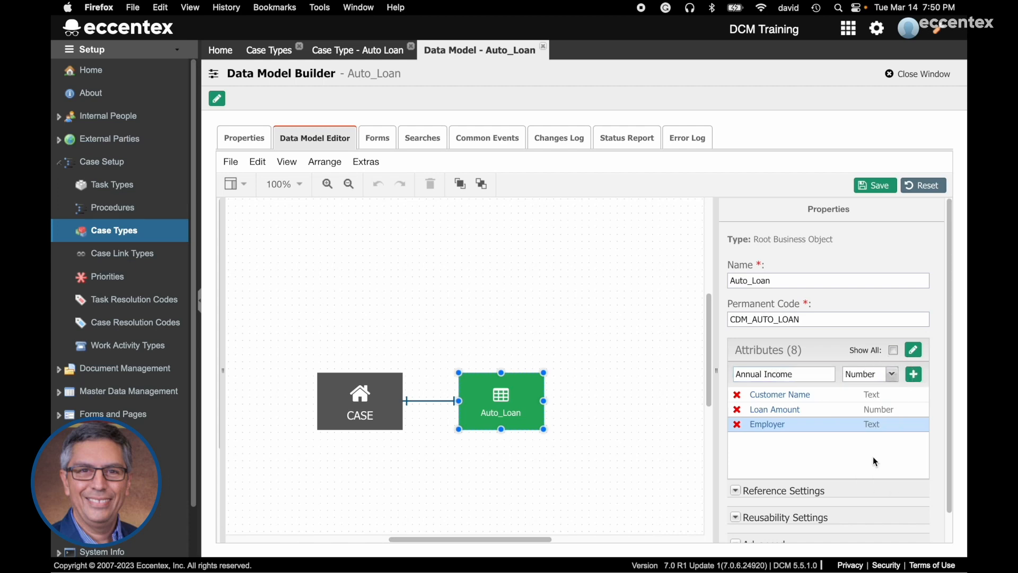
click(914, 375)
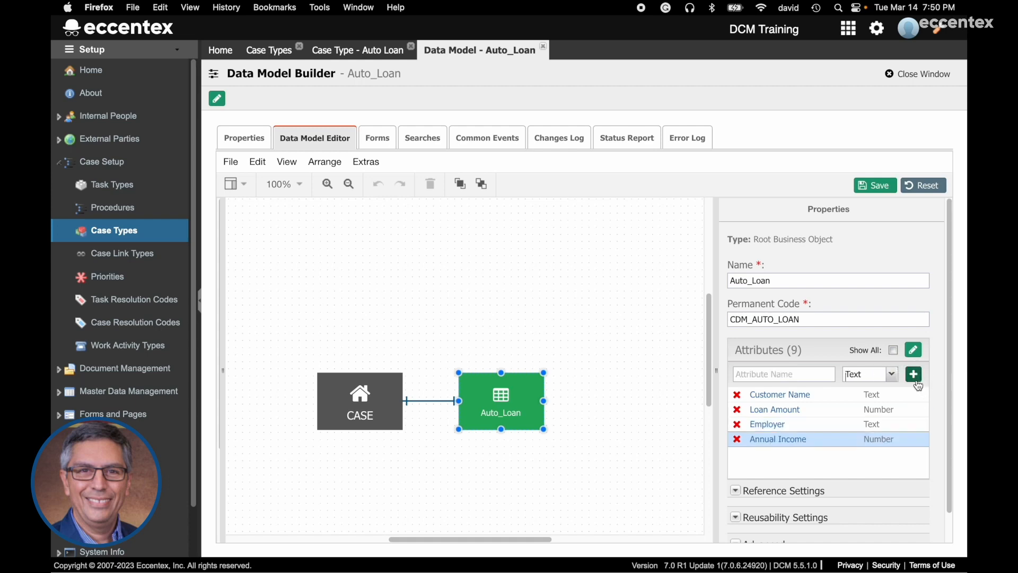
- Add an Integer attribute named Credit Score to the Auto_Loan business object
click(813, 374)
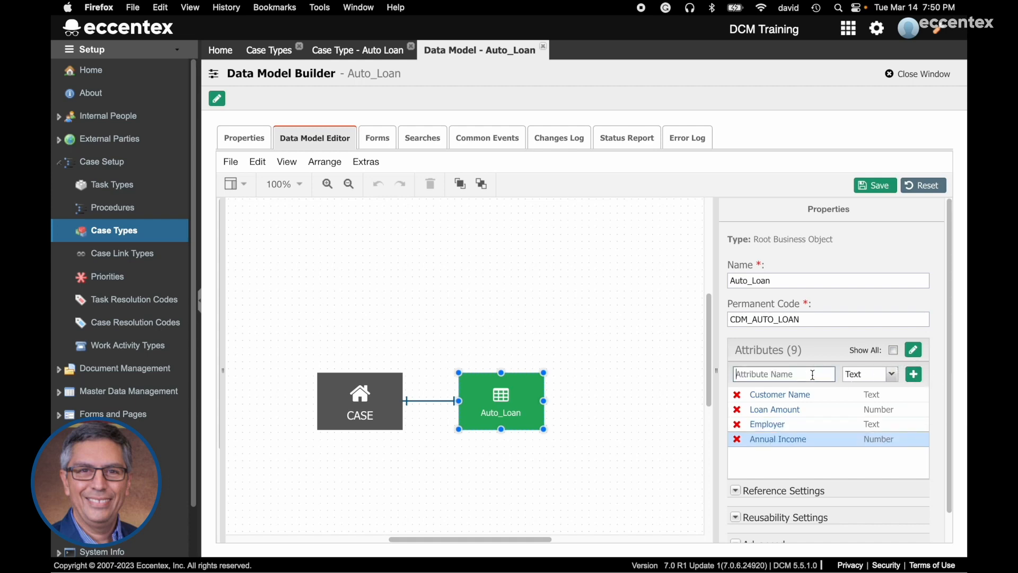
text(Credit score)
click(764, 374)
key(BackSpace)
text(S)
click(892, 375)
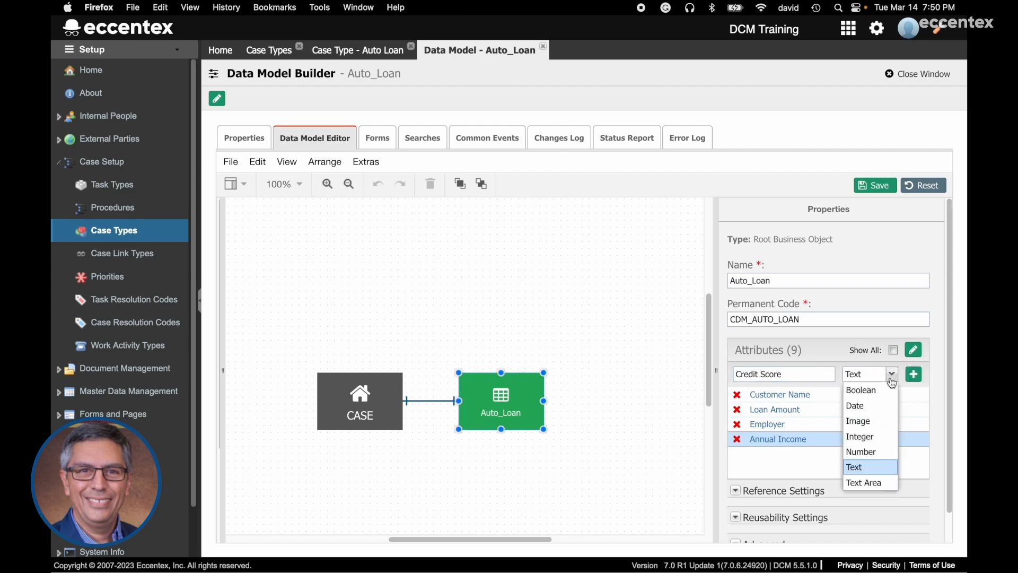
click(871, 442)
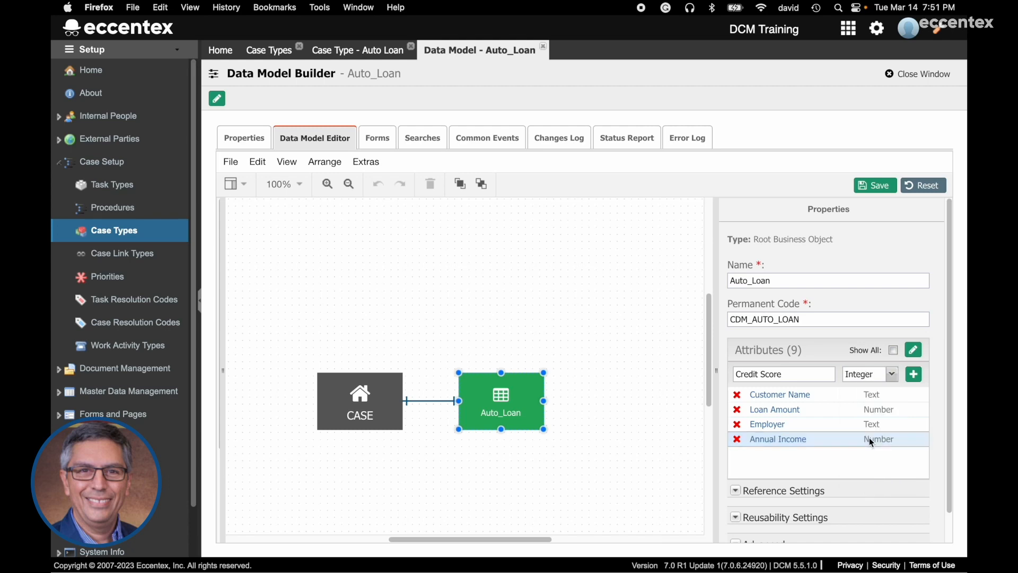
click(913, 374)
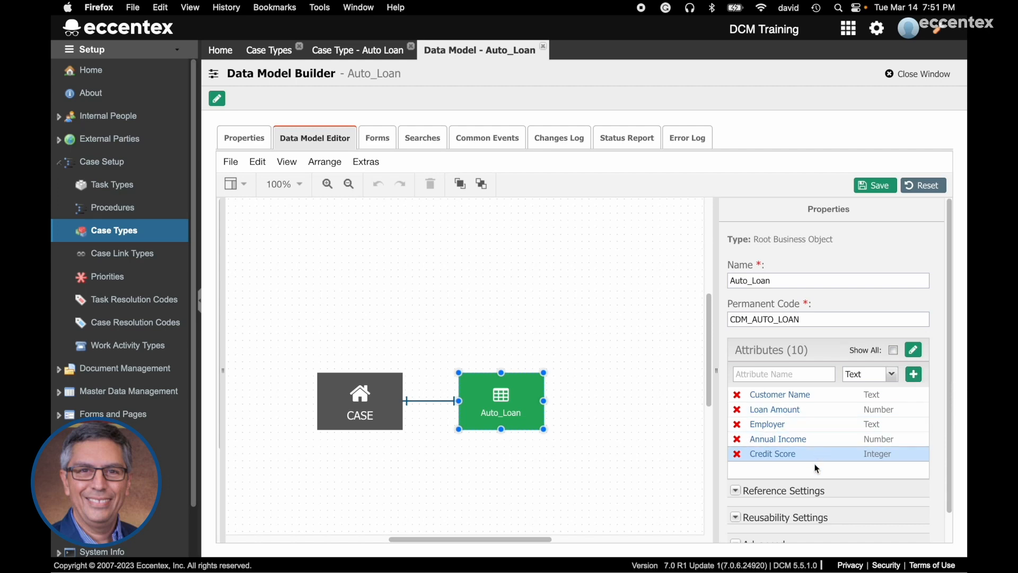
- Add an Integer attribute named FICO to the Auto_Loan business object and save the data model
click(797, 374)
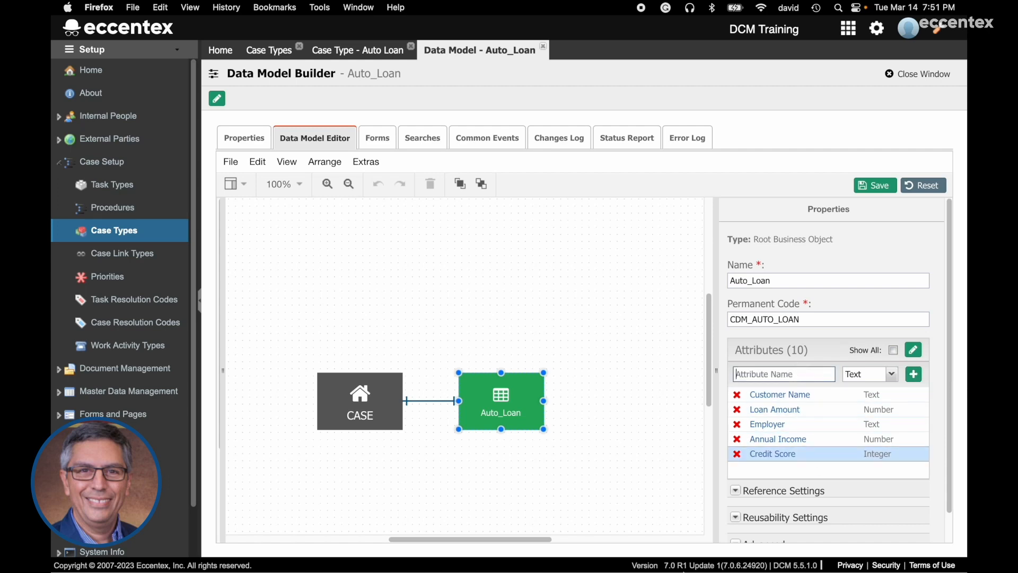
text(FICO)
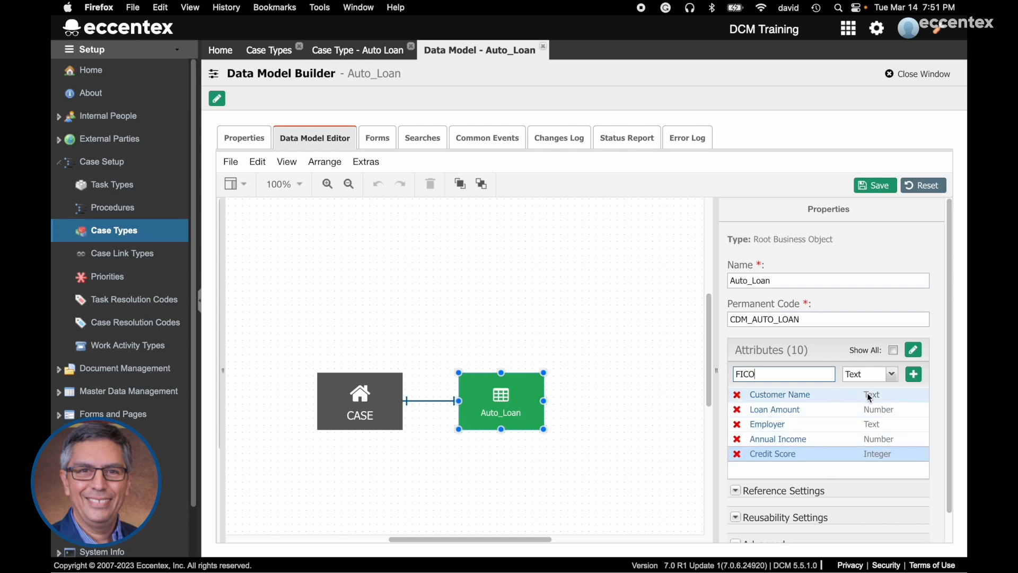
click(893, 377)
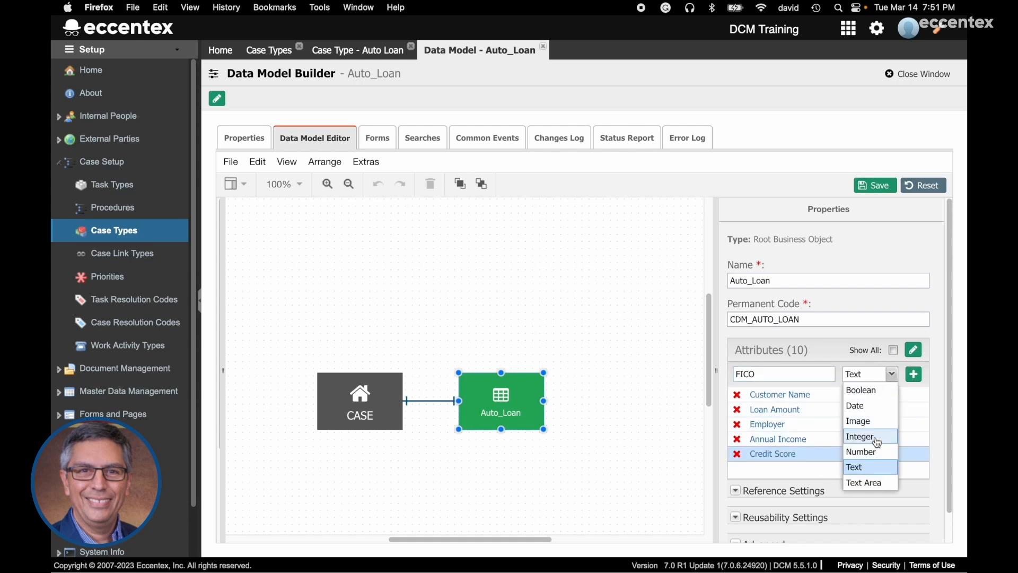
click(876, 437)
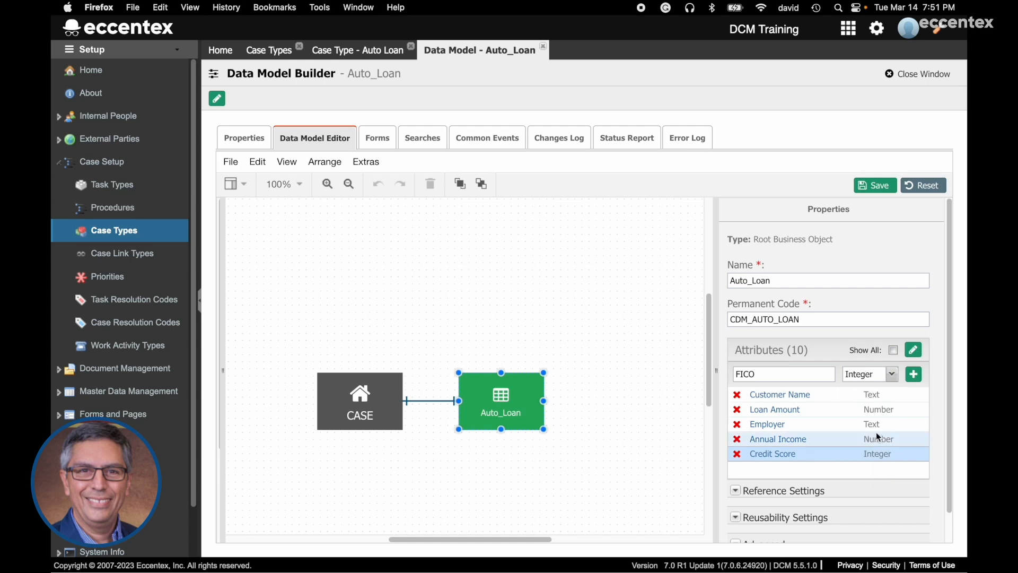
click(921, 380)
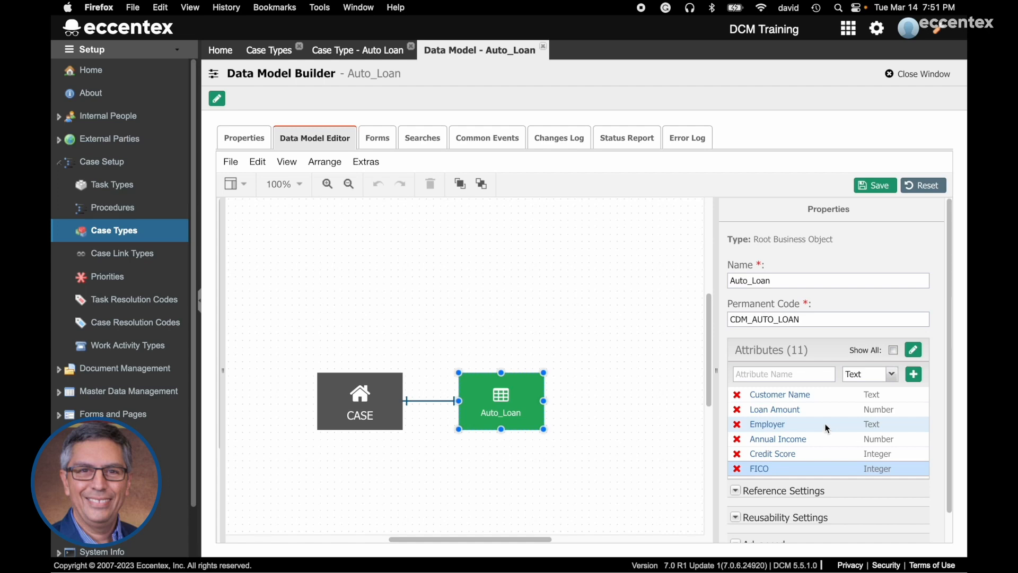
click(890, 187)
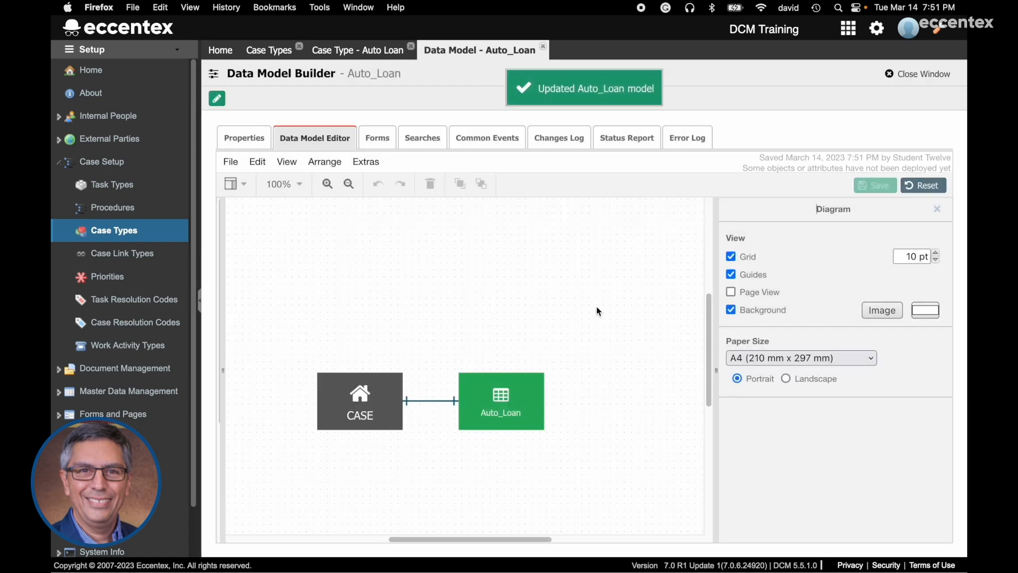
- Review the attribute list of the Auto_Loan business object in the data model
click(536, 394)
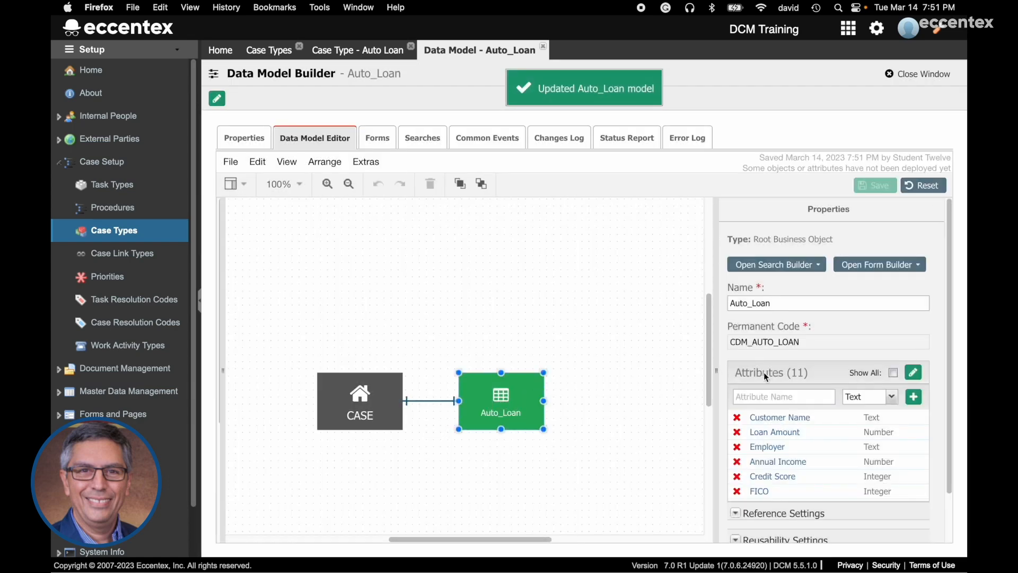
scroll(800, 478, down, 2)
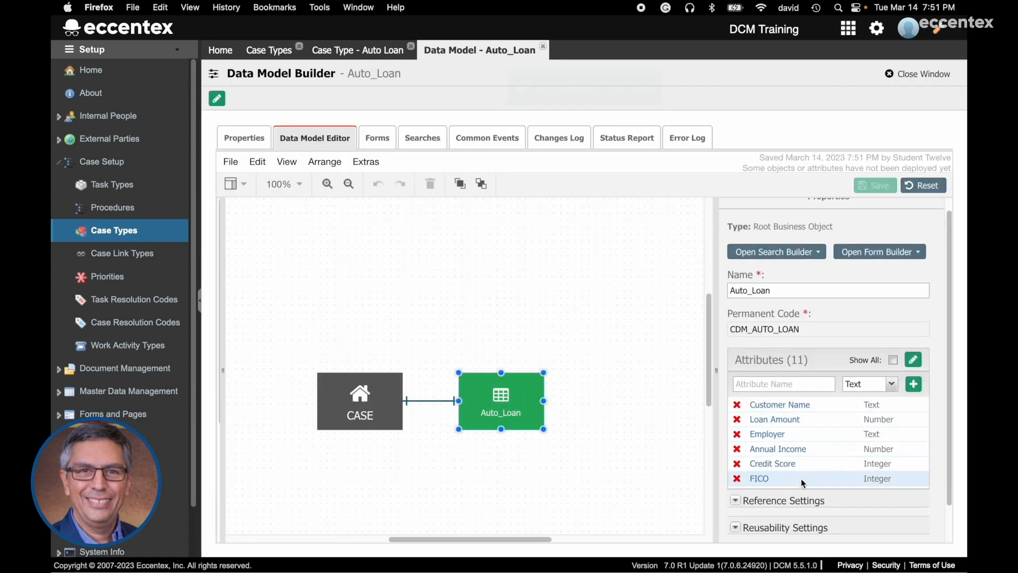
scroll(802, 389, up, 2)
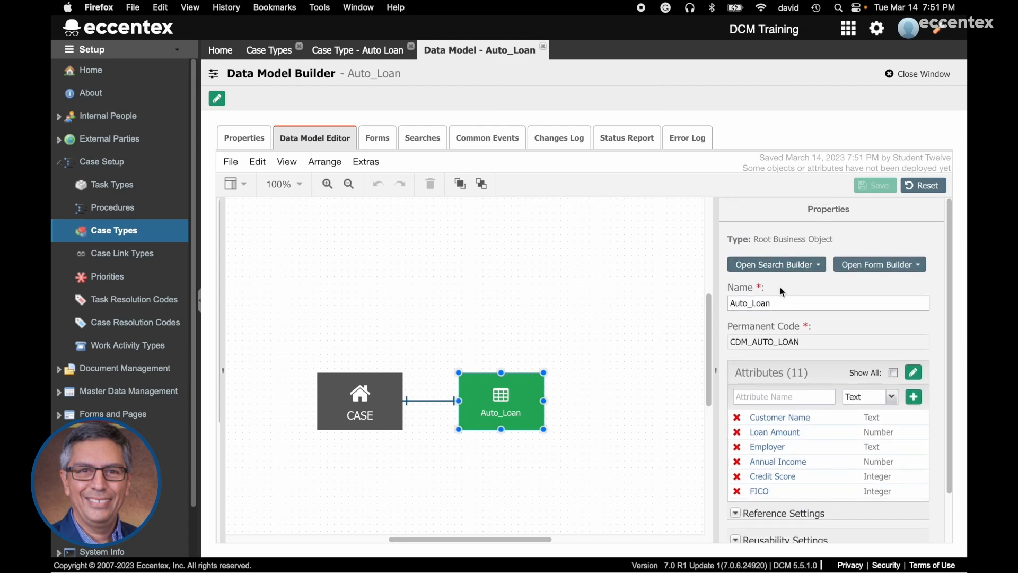
- Run the data model's status report and examine the deployment details of the Auto_Loan object's attributes
click(638, 142)
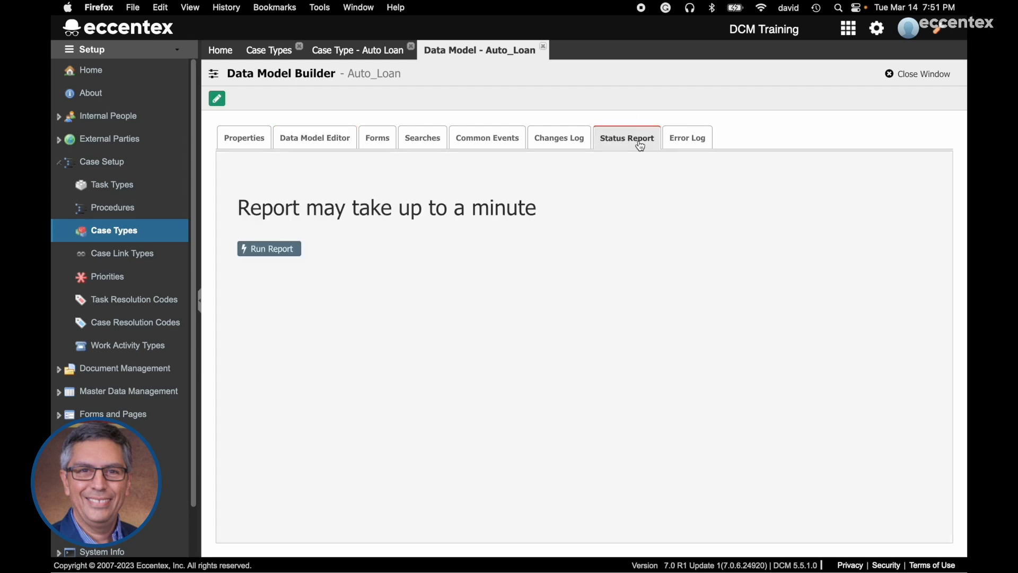
click(281, 248)
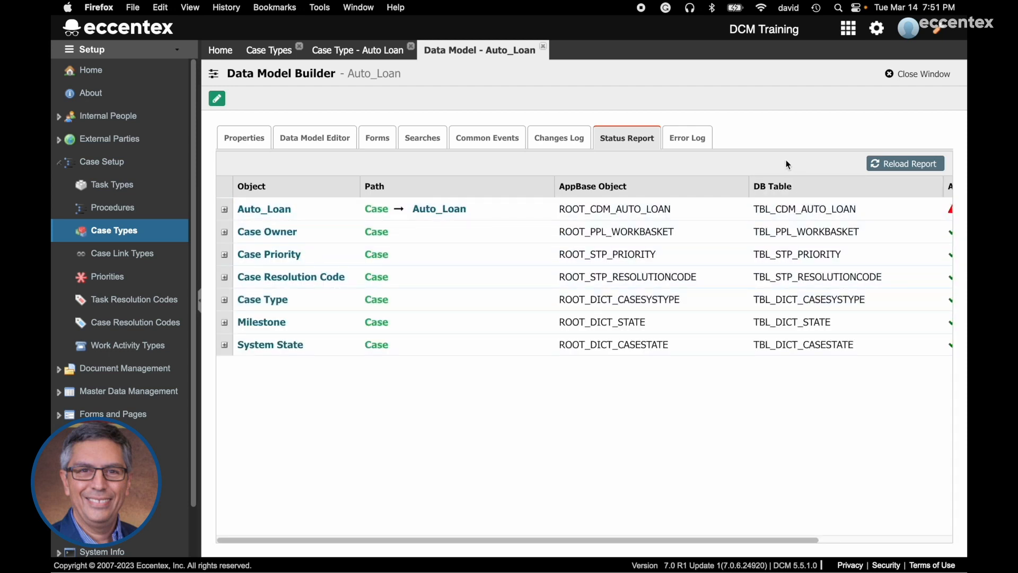
drag(360, 186, 354, 188)
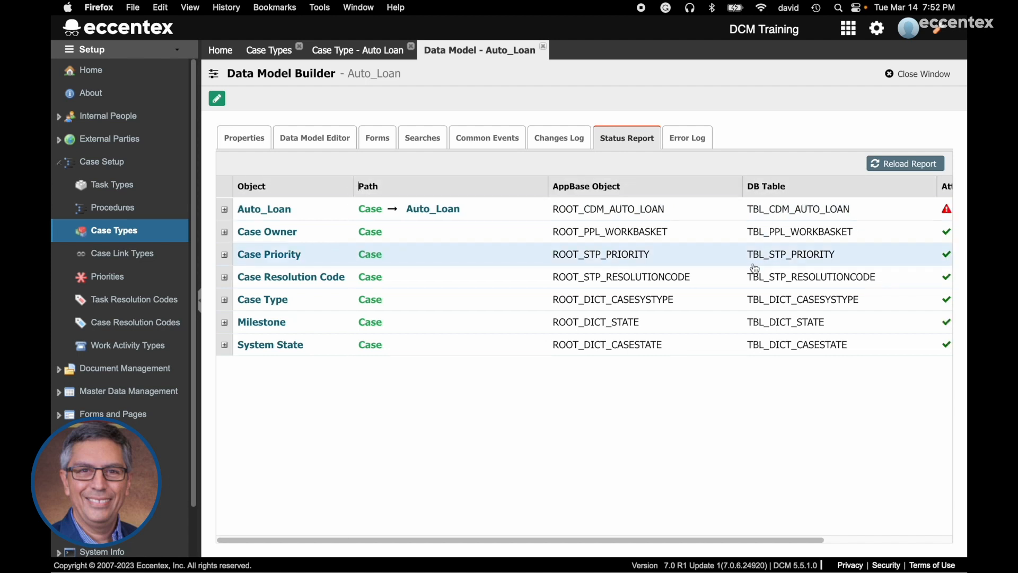
key(super+minus)
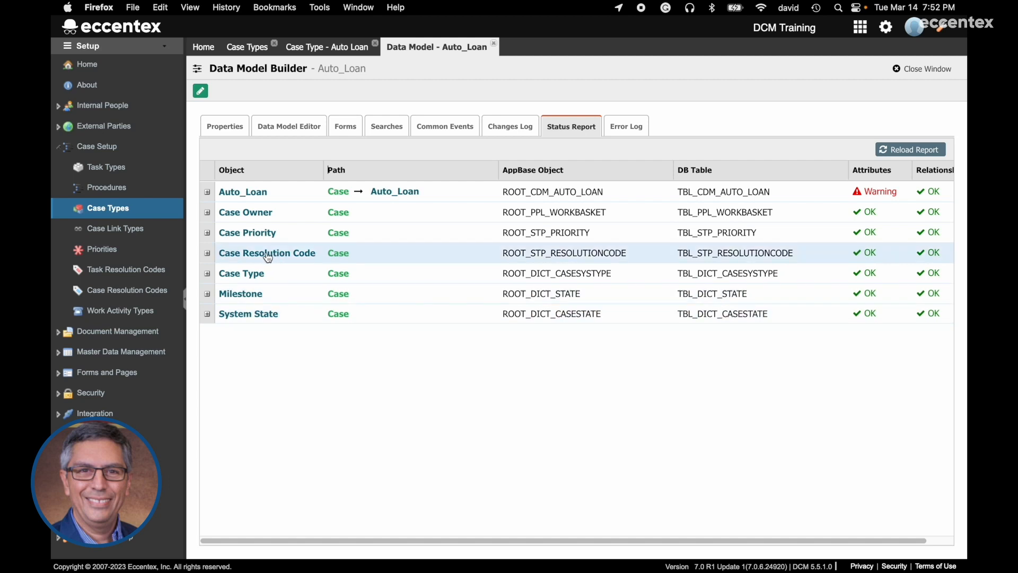
click(613, 258)
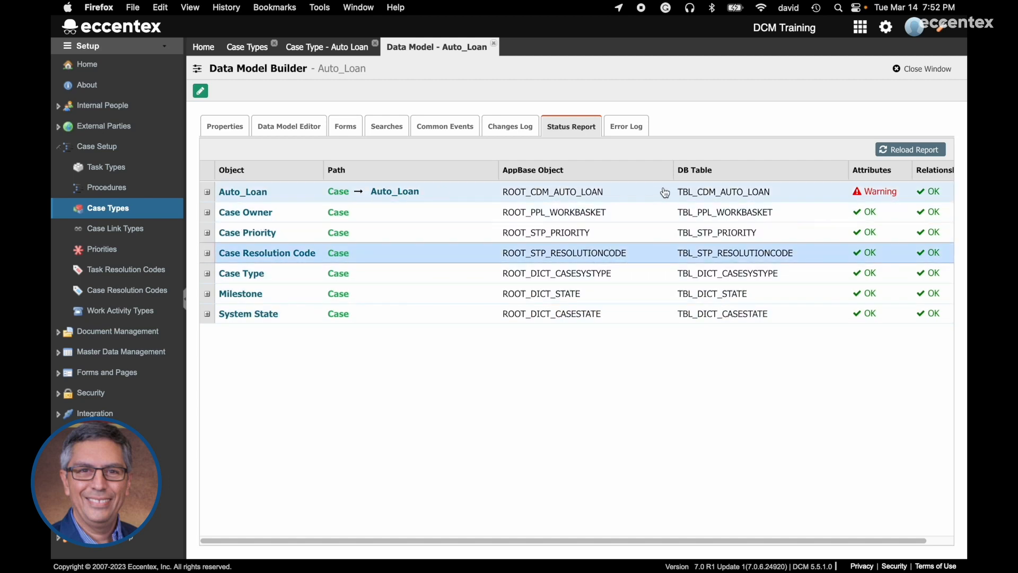
click(721, 191)
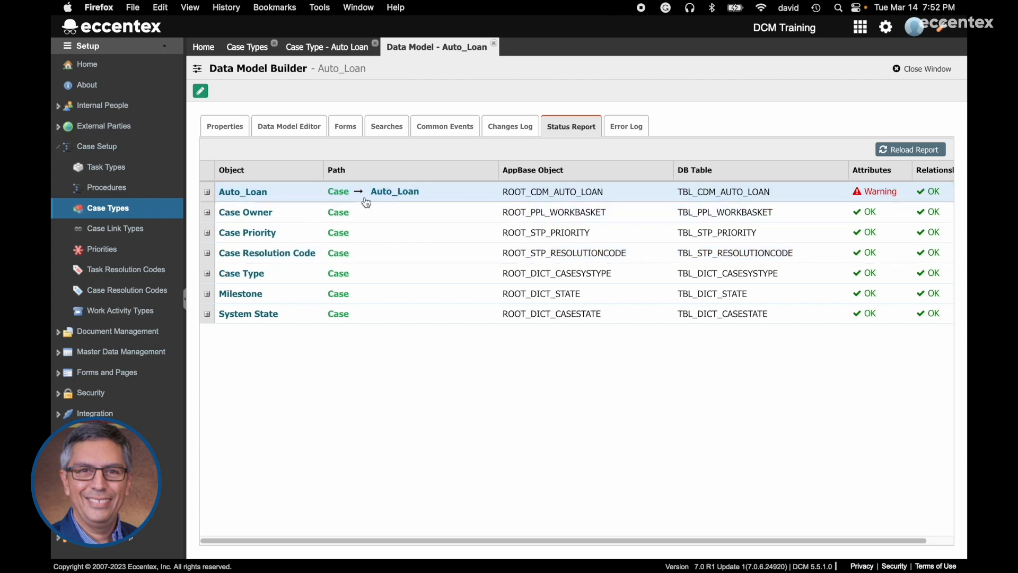
click(209, 192)
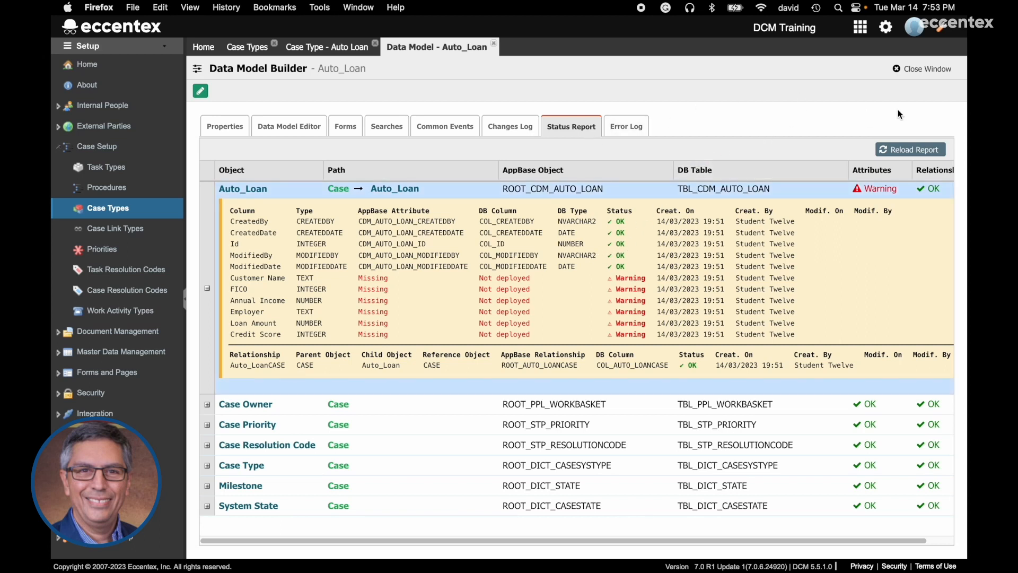
- Close the Auto_Loan data model and case type windows, and open the Deploy page in Application Studio
click(931, 75)
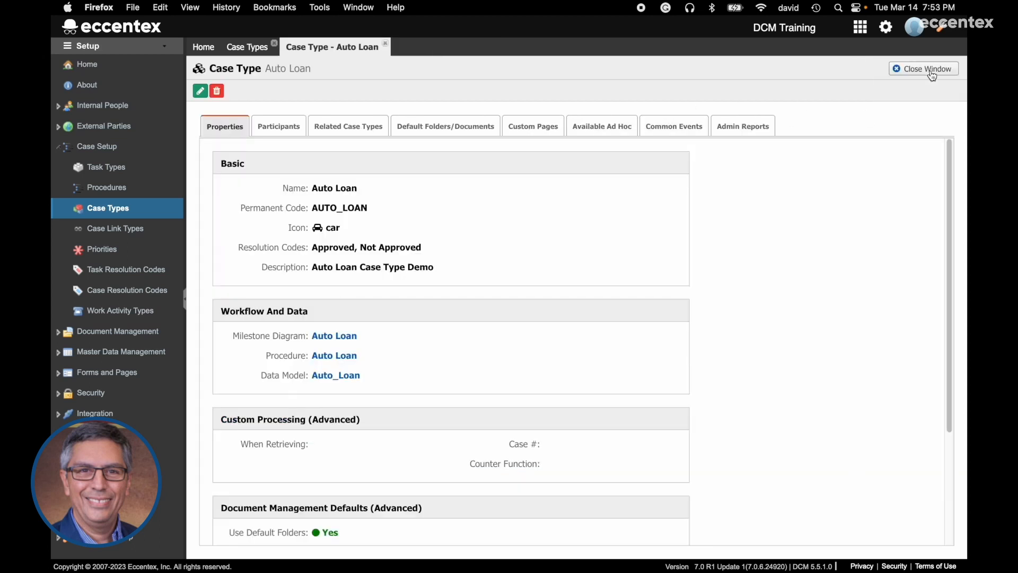
click(932, 75)
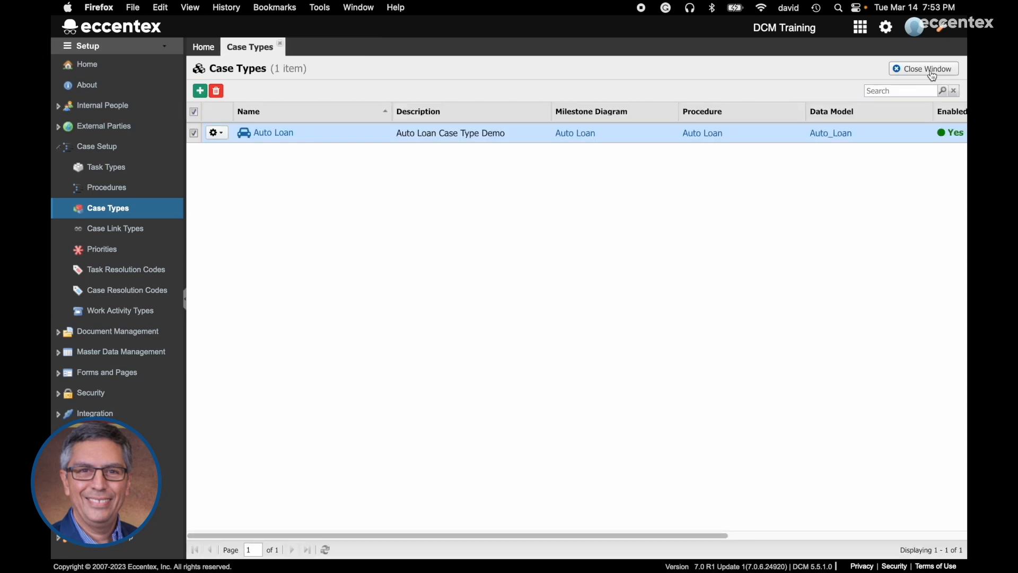
click(885, 32)
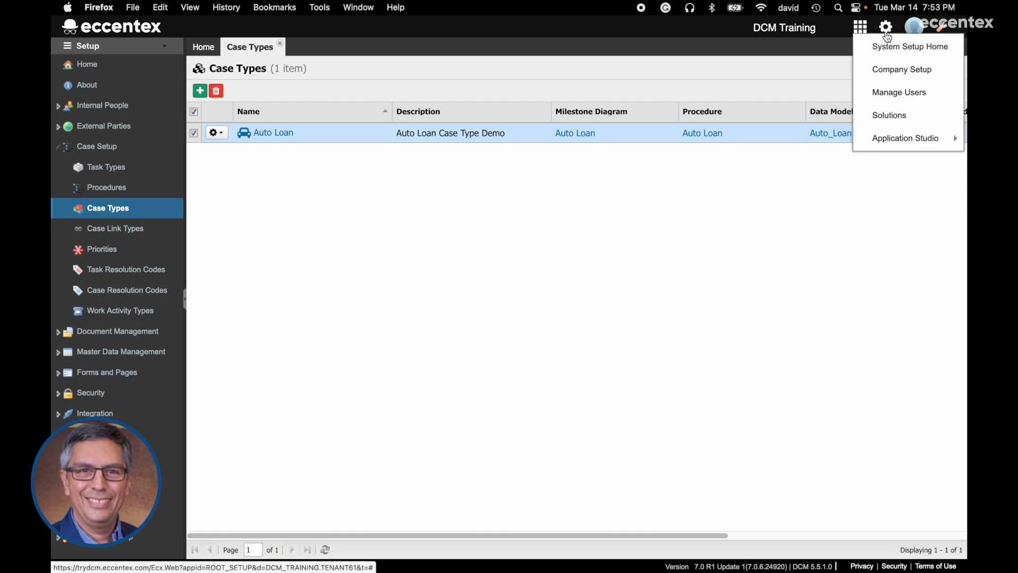
mouse_move(901, 138)
click(808, 163)
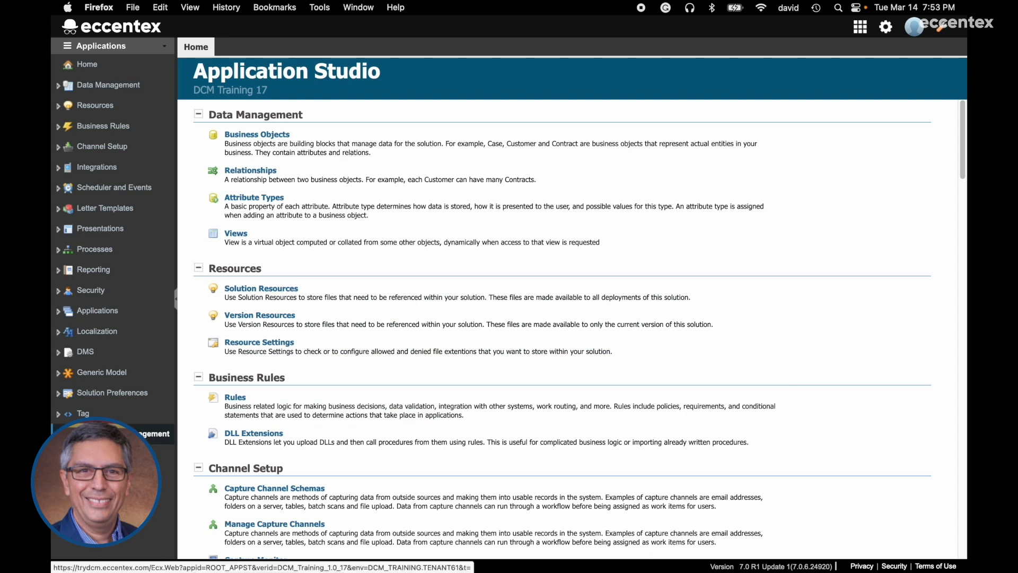
click(108, 434)
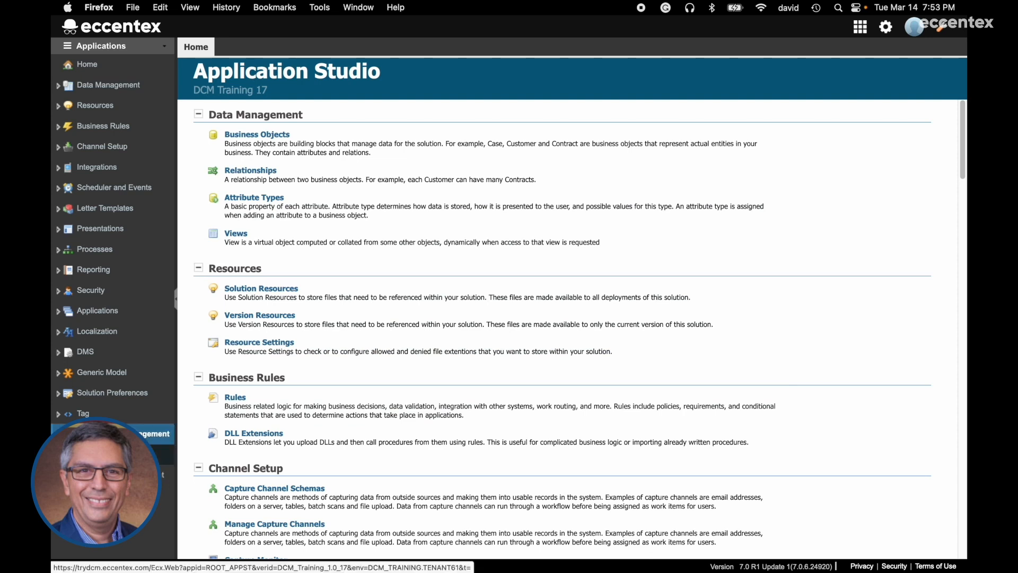
click(106, 455)
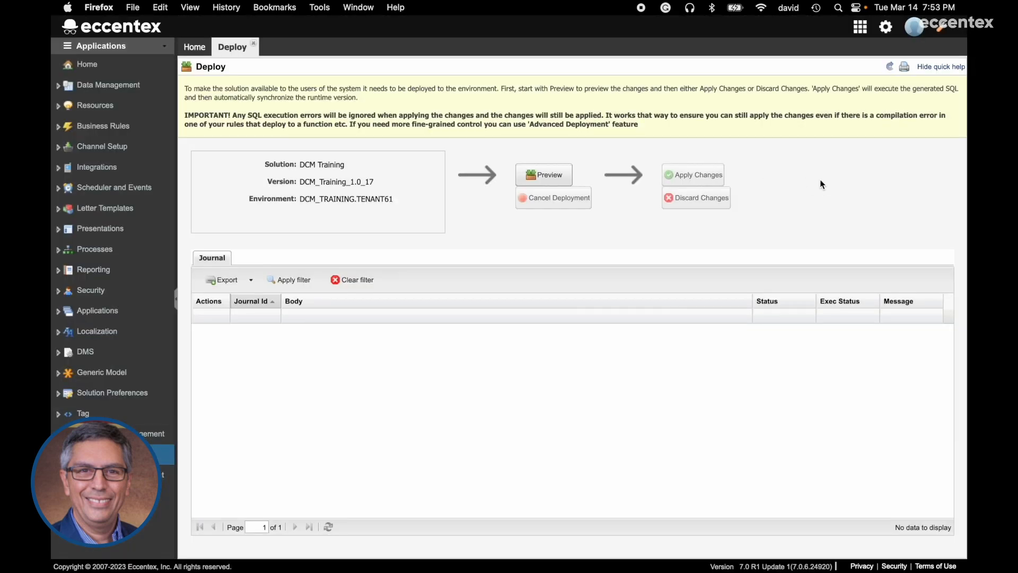
- Build a deployment preview of the DCM Training solution, version DCM_Training_1.0_17, for the DCM_TRAINING.TENANT61 environment
key(super+equal)
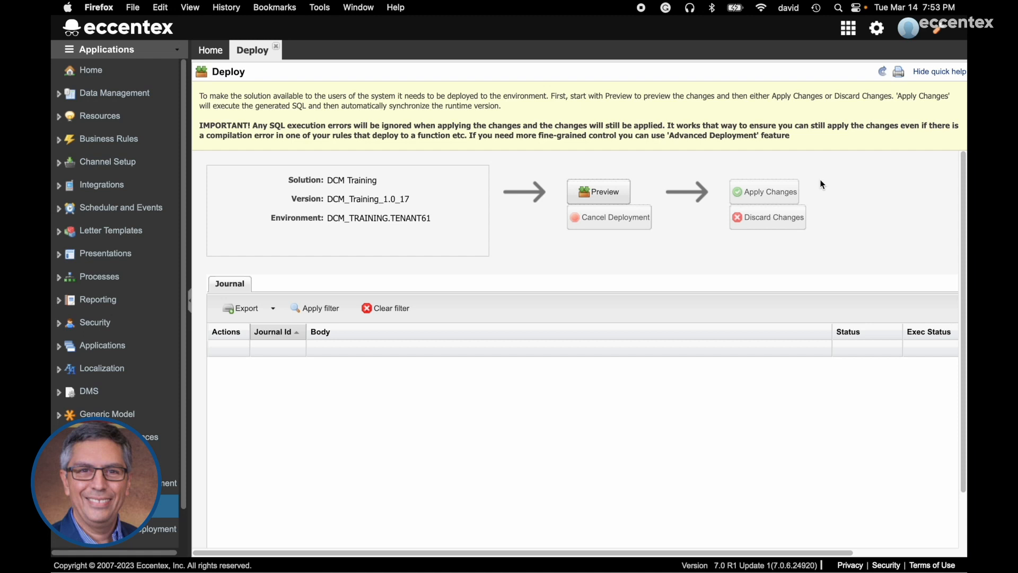
click(326, 180)
drag(327, 183, 369, 180)
drag(329, 219, 448, 216)
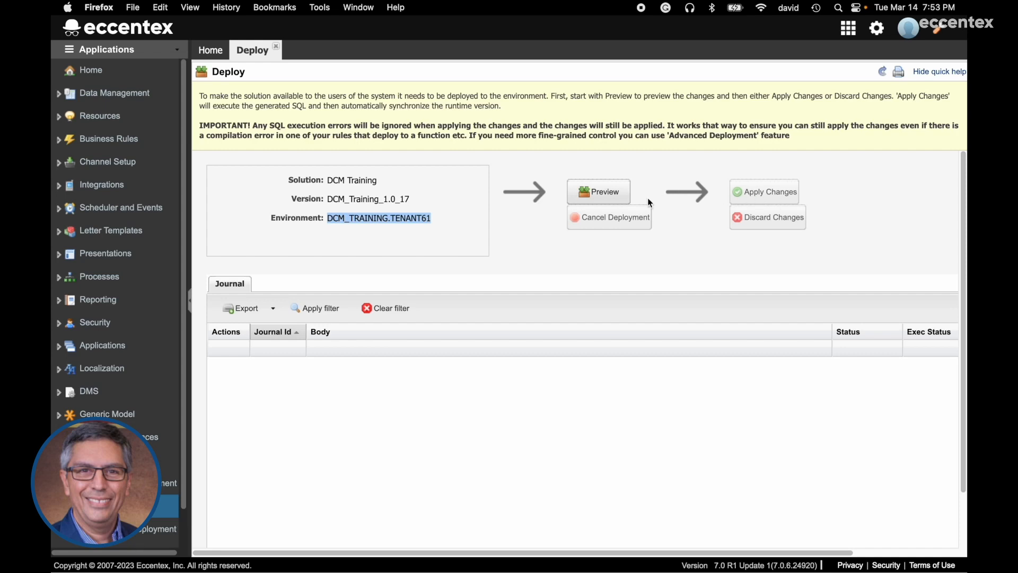
click(596, 197)
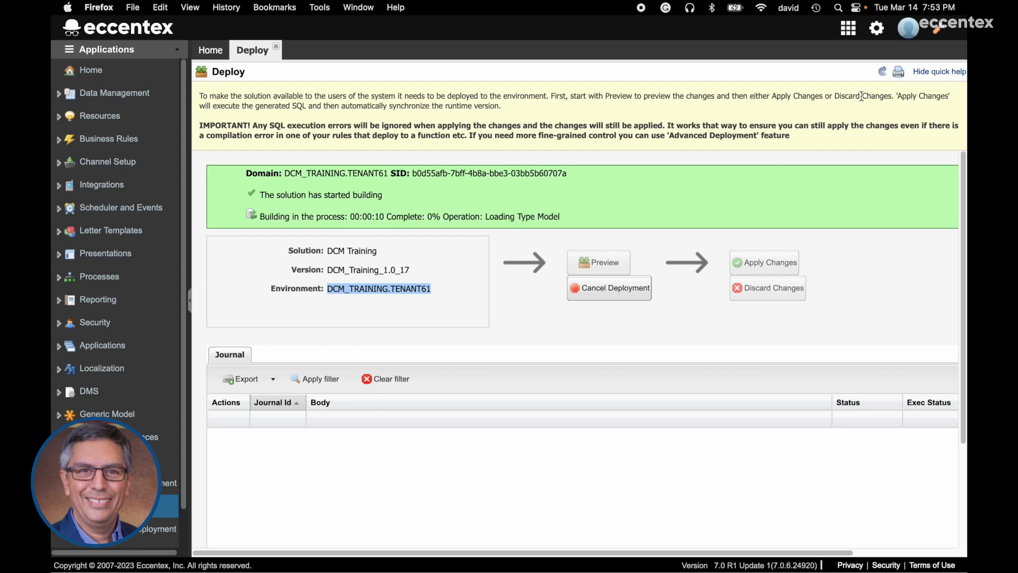
click(666, 196)
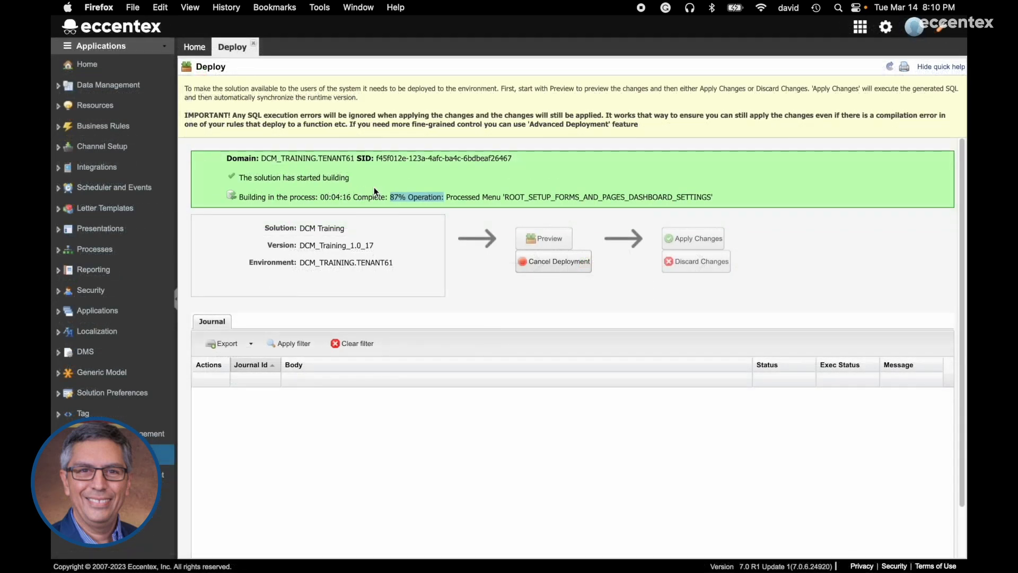
click(371, 194)
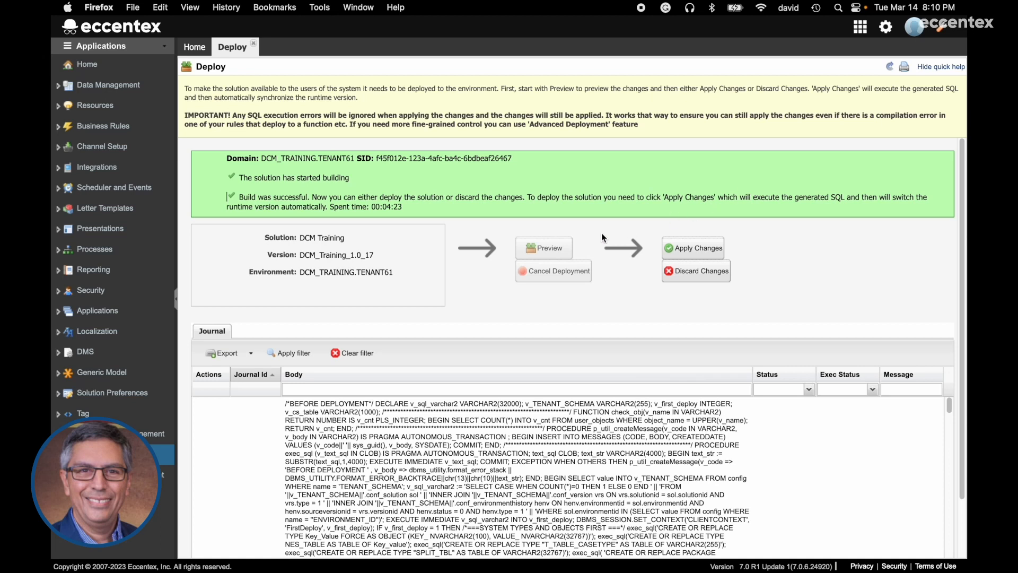
- Check the deployment journal for entries with a Failed execution status, and reset the status filter to All
drag(239, 197, 384, 206)
click(305, 202)
click(871, 392)
click(838, 444)
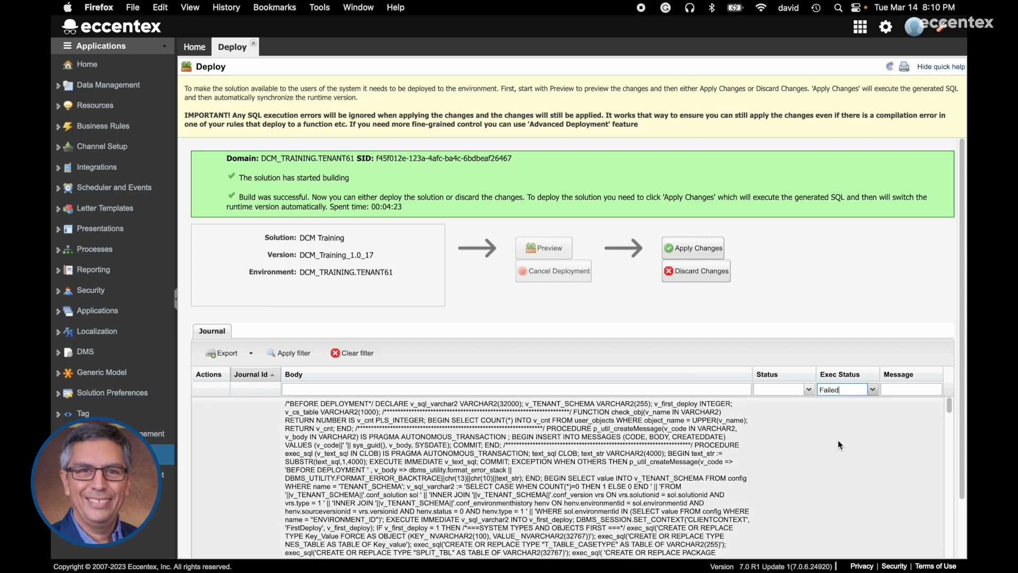
click(285, 351)
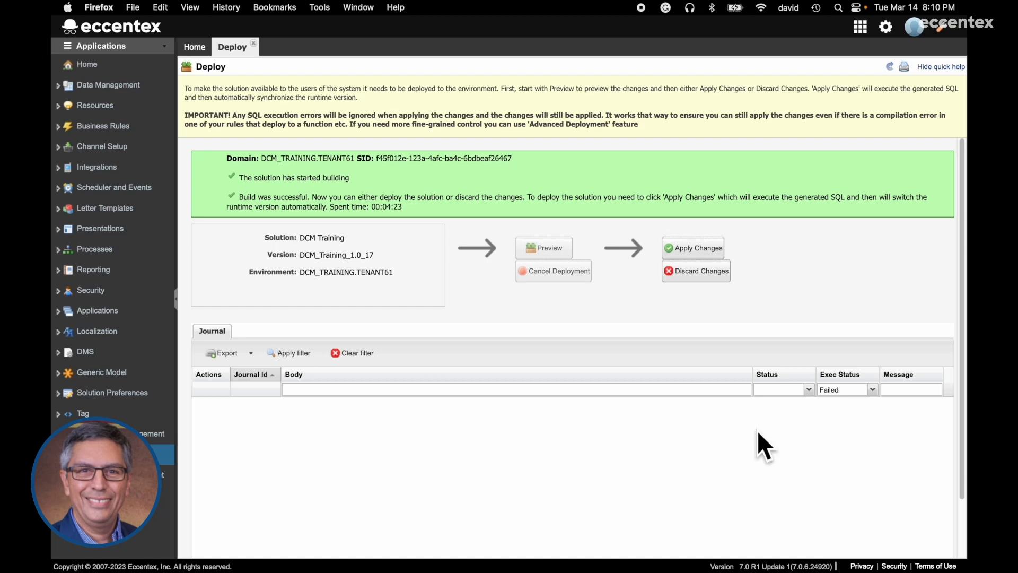
click(872, 389)
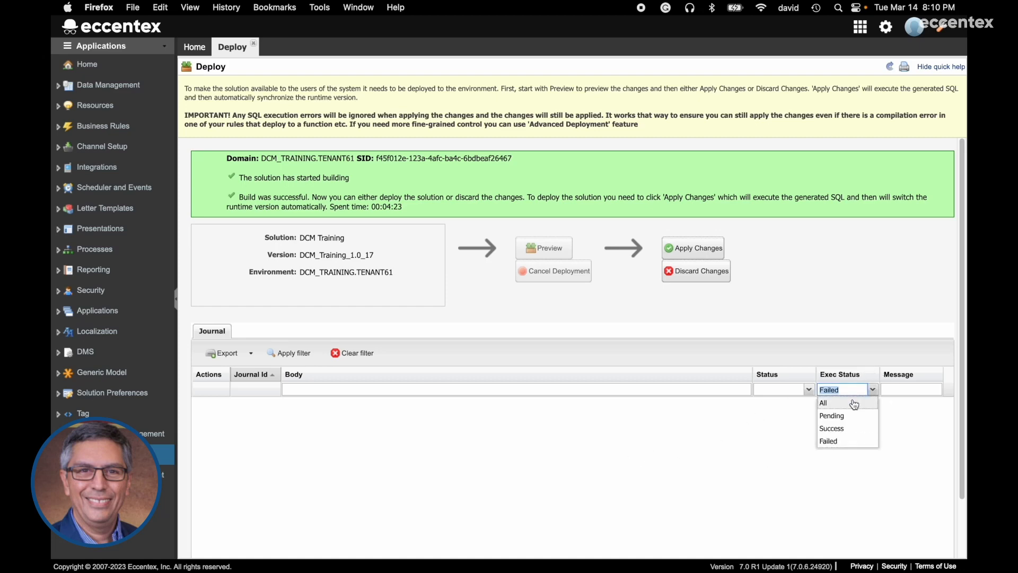
click(851, 401)
click(291, 352)
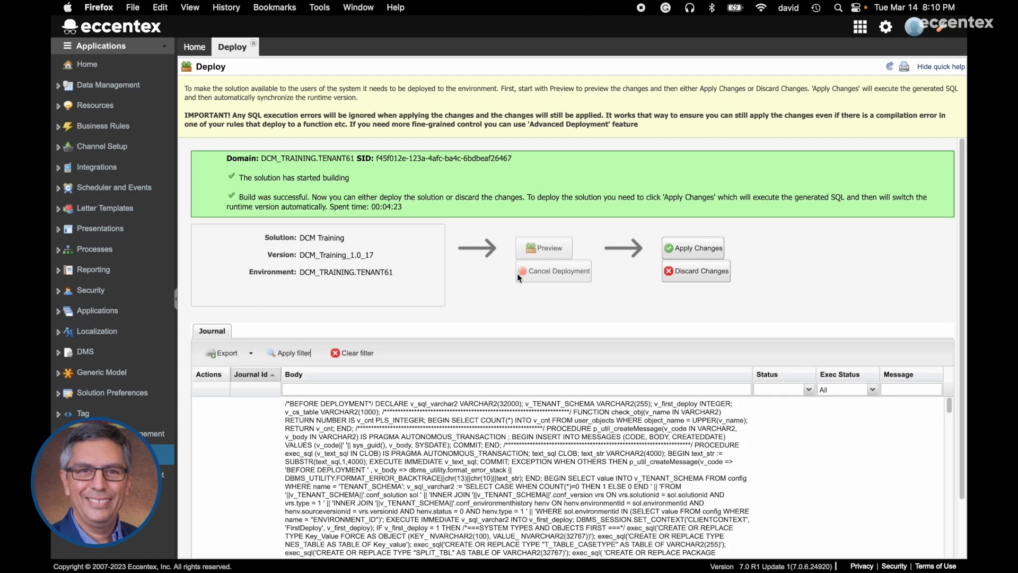
- Apply the previewed changes to deploy the DCM Training solution and check the deployment message
click(692, 250)
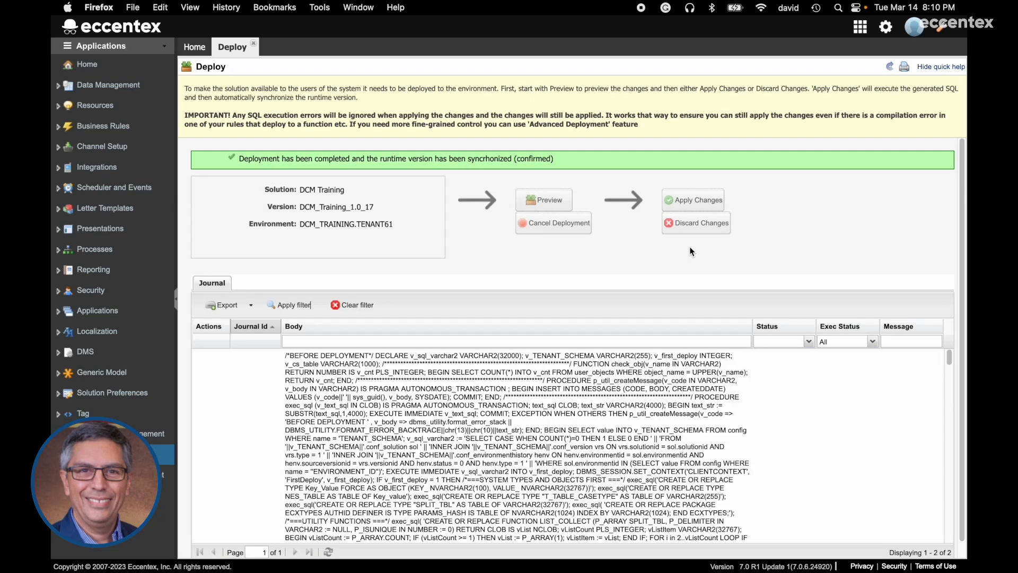
click(243, 160)
drag(242, 160, 638, 164)
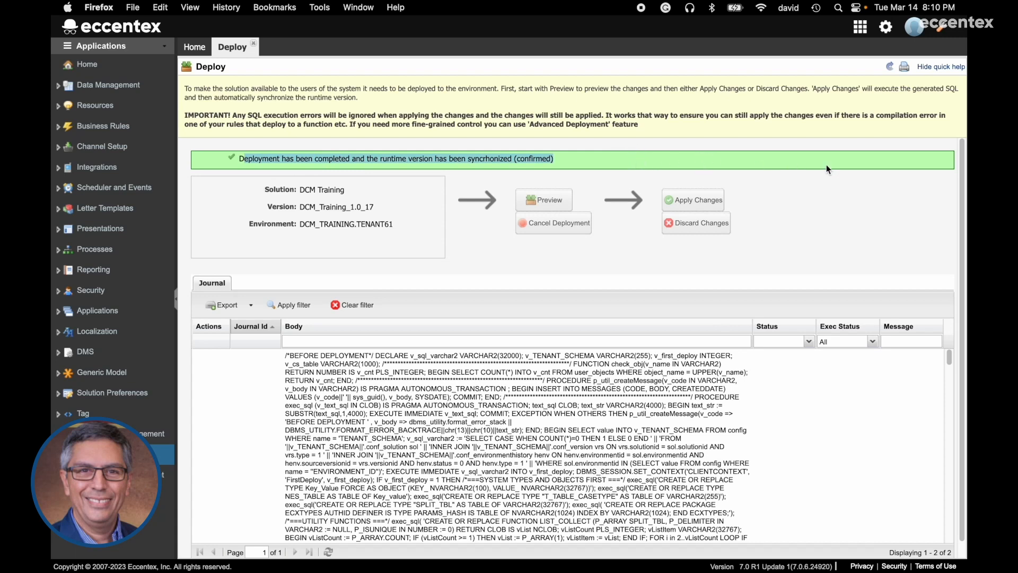
click(816, 210)
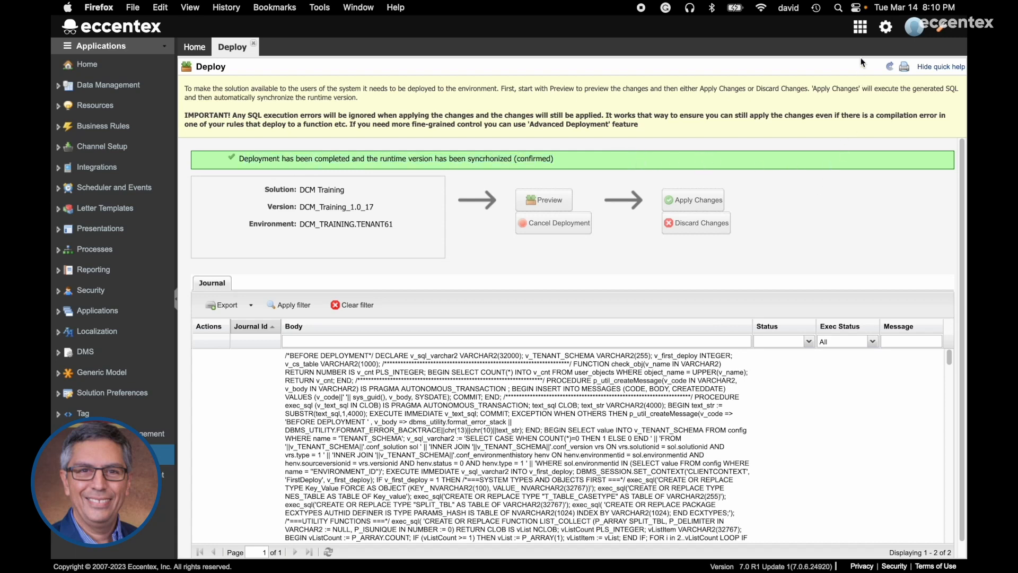
- Switch to the DCM Training application, check the Create New Case list, and go to its Setup area
click(860, 28)
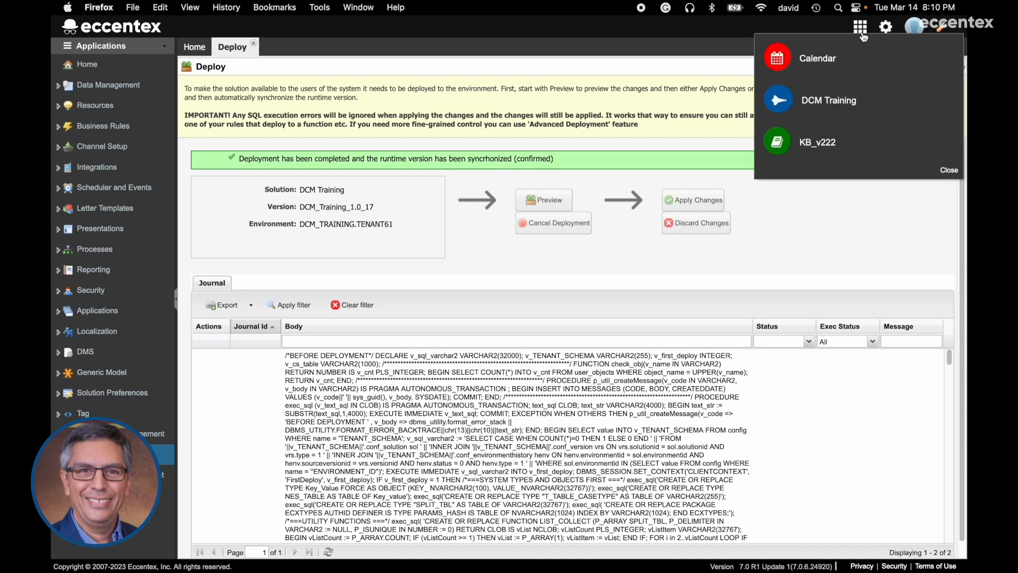
click(819, 105)
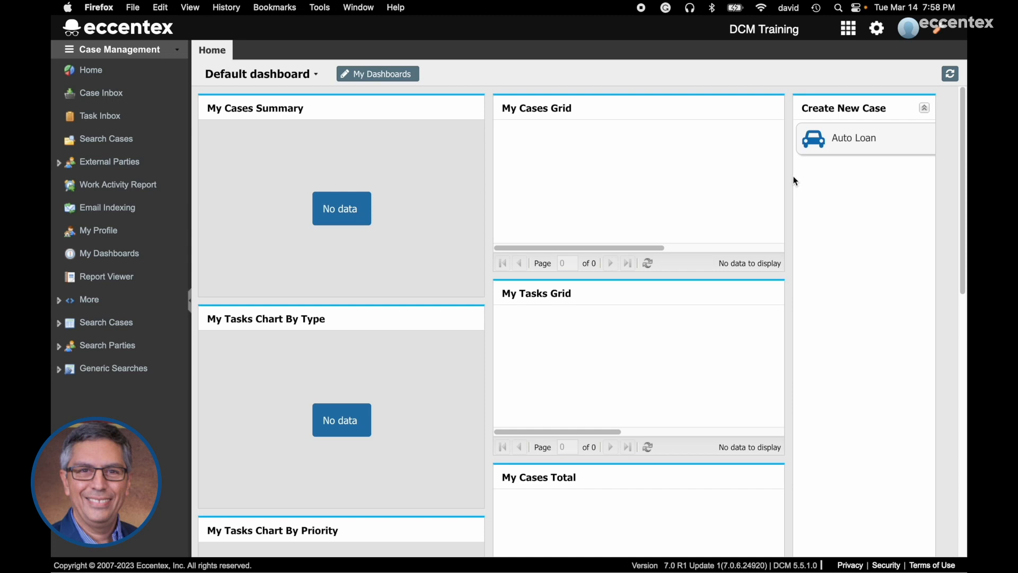
key(super+minus)
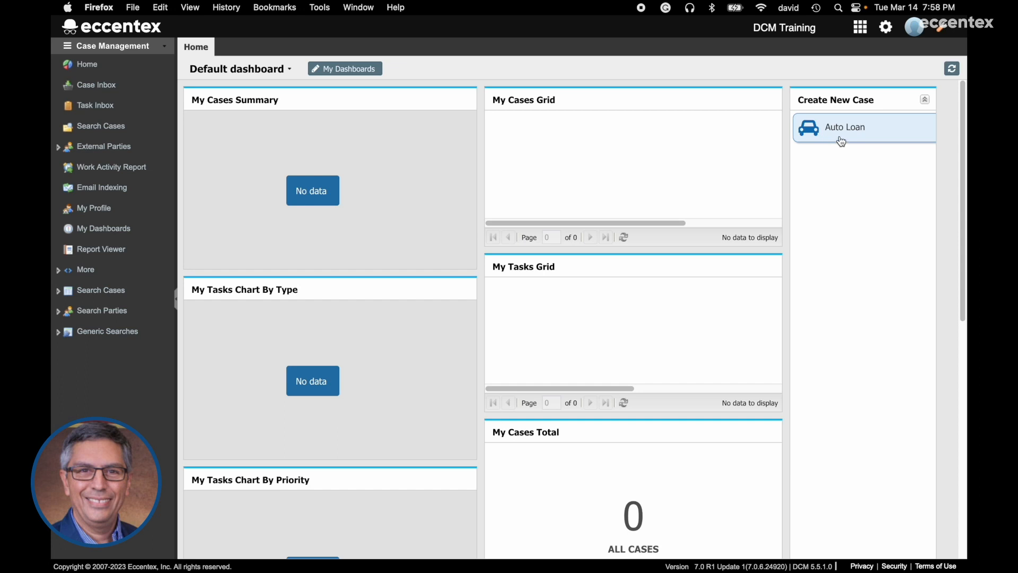
click(89, 46)
click(86, 158)
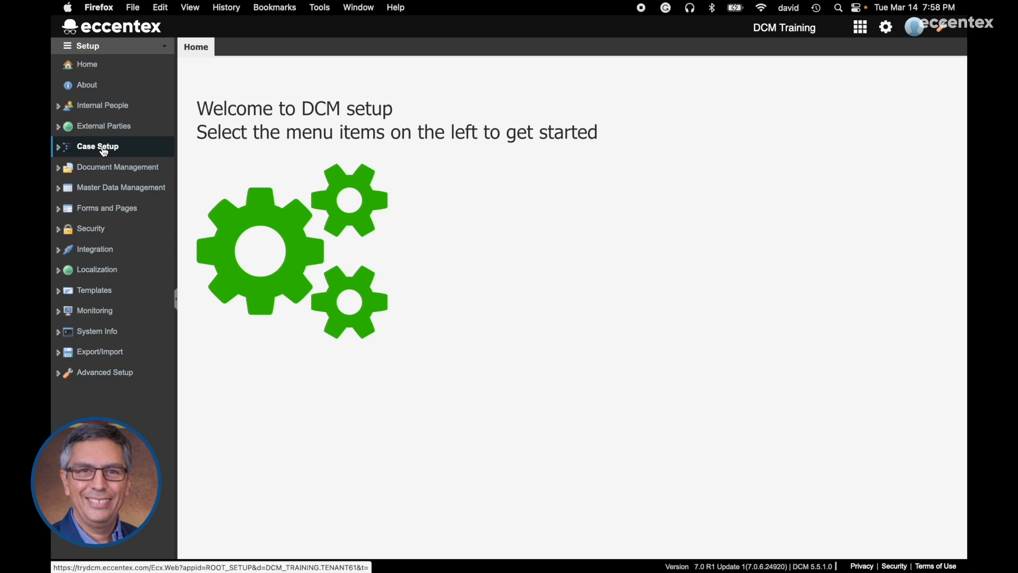
- Open the Auto_Loan data model from the list of case types in Case Setup
click(103, 146)
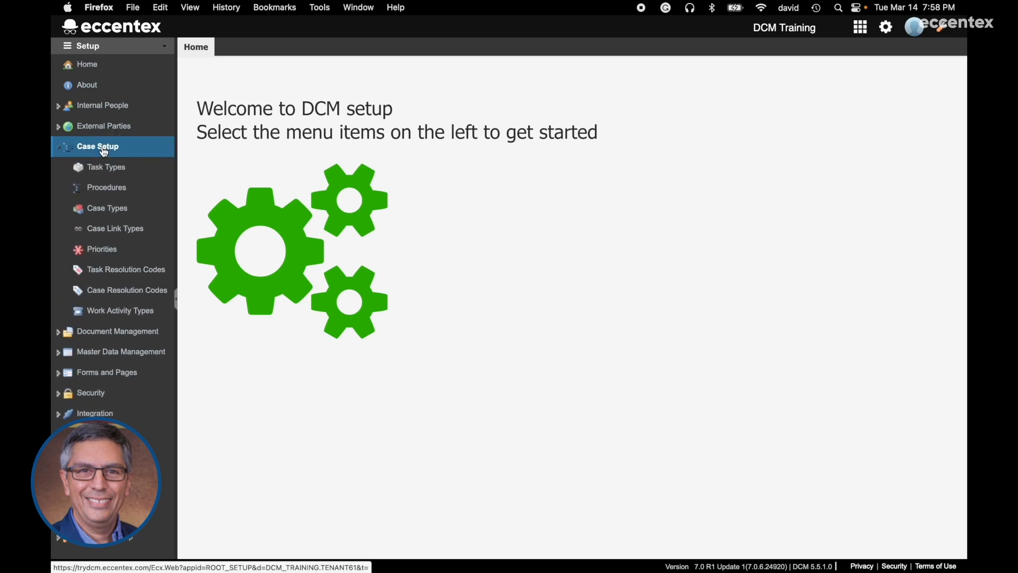
click(114, 208)
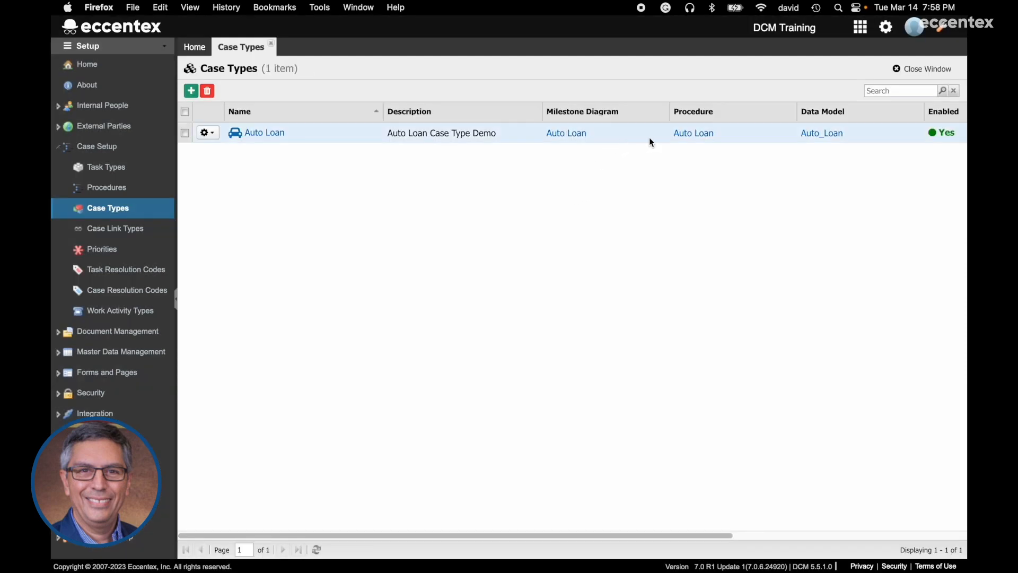
click(827, 135)
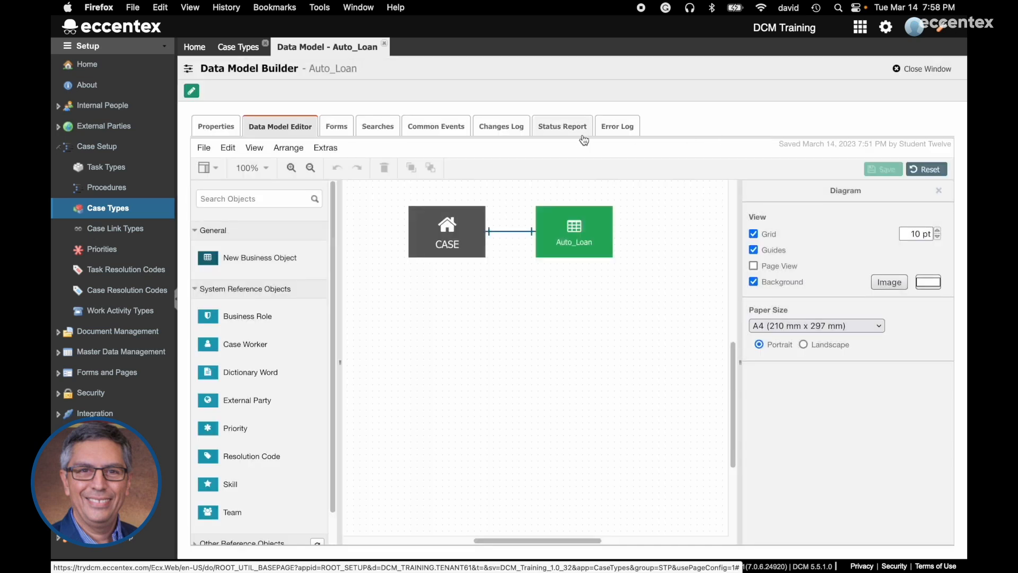
- Run the status report for the Auto_Loan data model, examine the Auto_Loan object's attribute and relationship details, and close the report
click(568, 130)
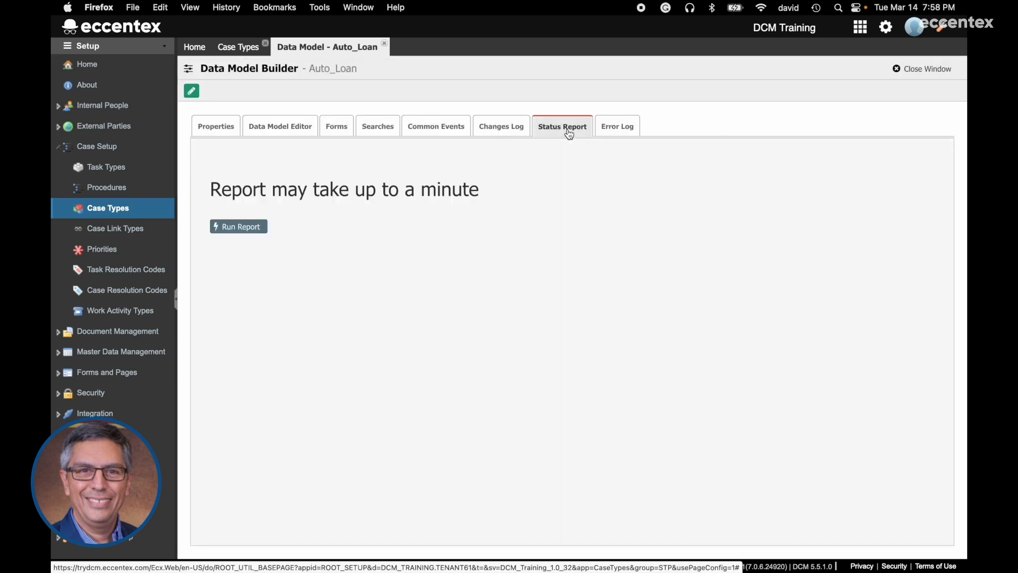
click(238, 227)
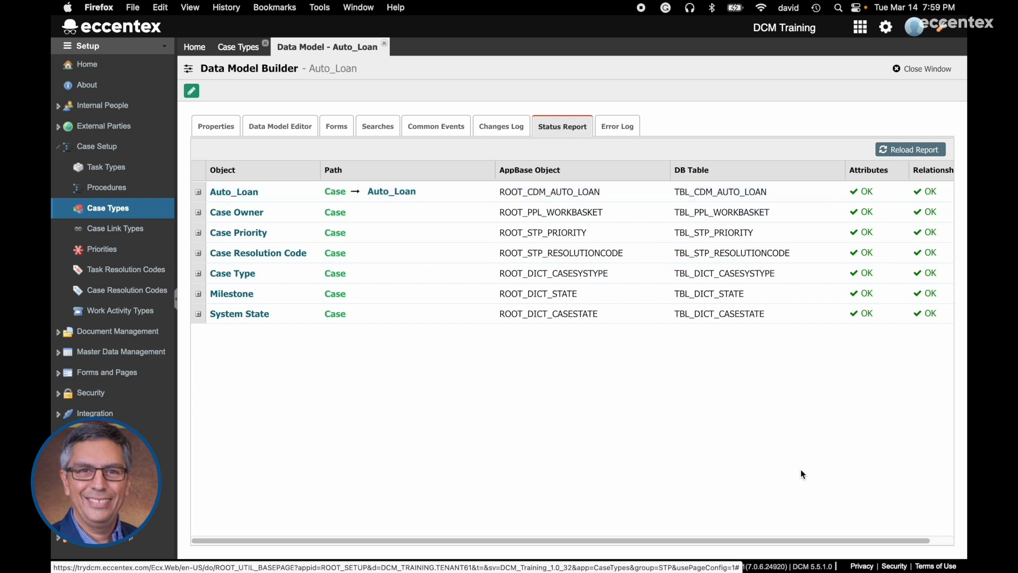
drag(847, 540, 863, 540)
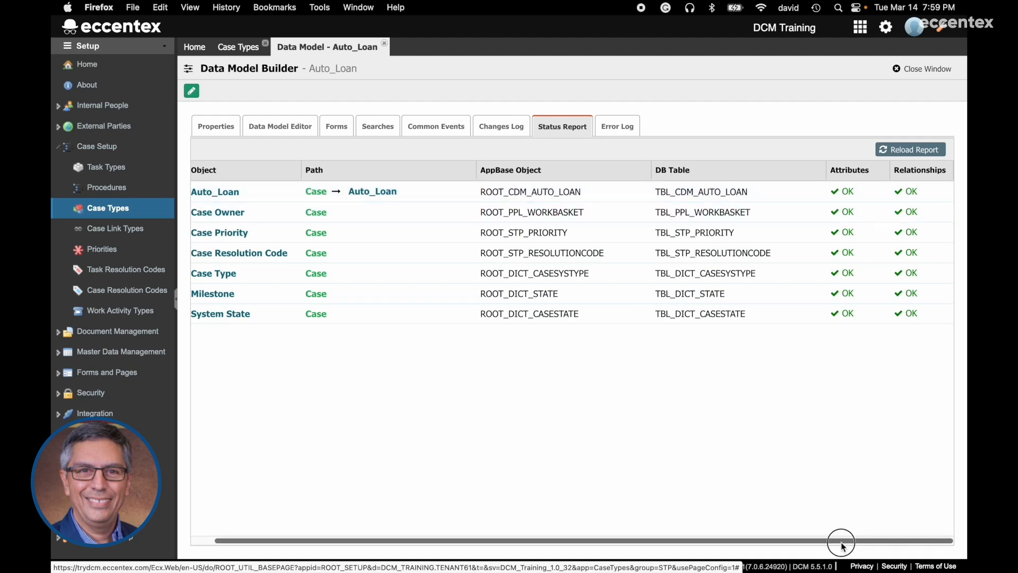
drag(841, 545, 663, 536)
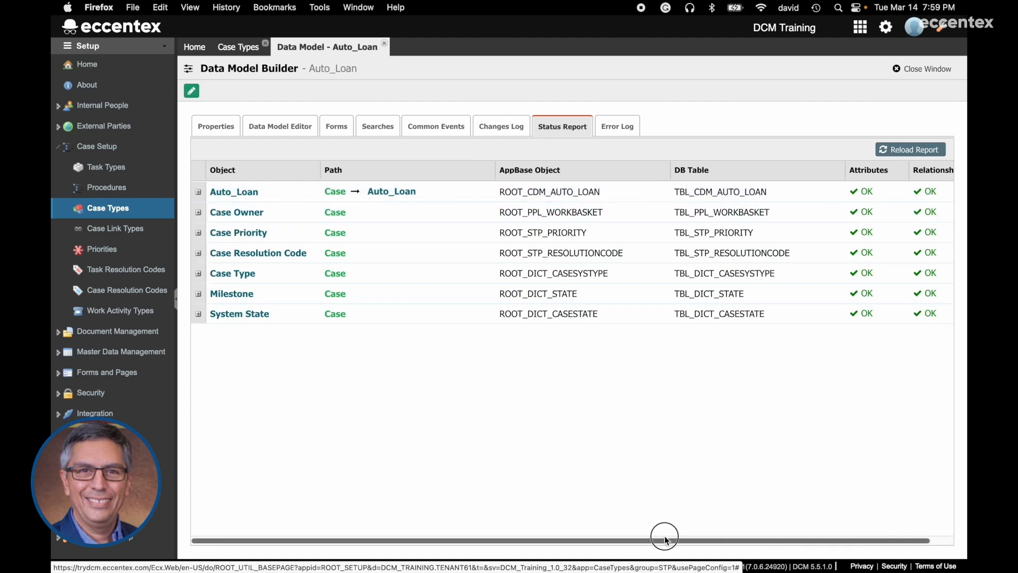
click(198, 192)
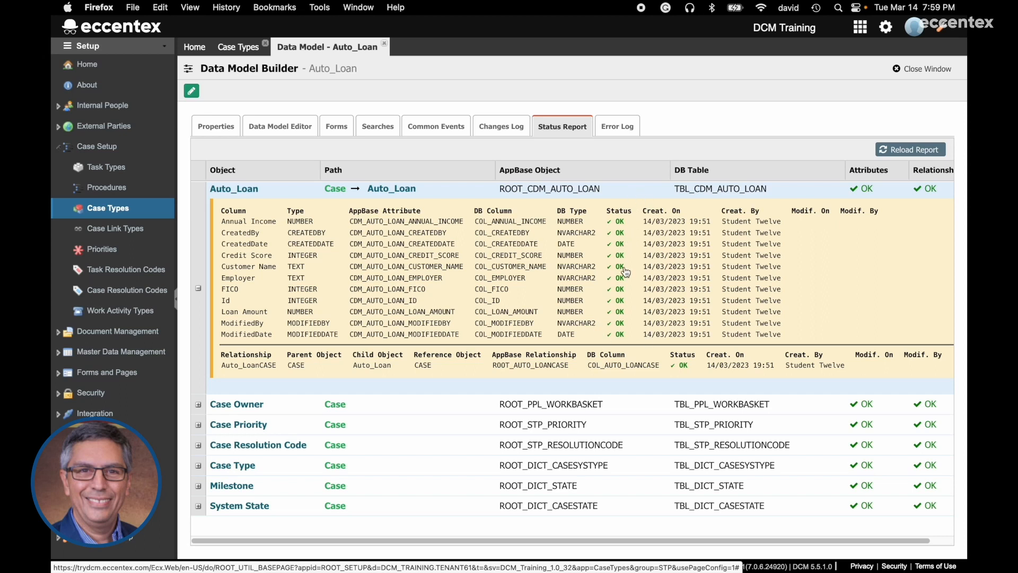
click(929, 69)
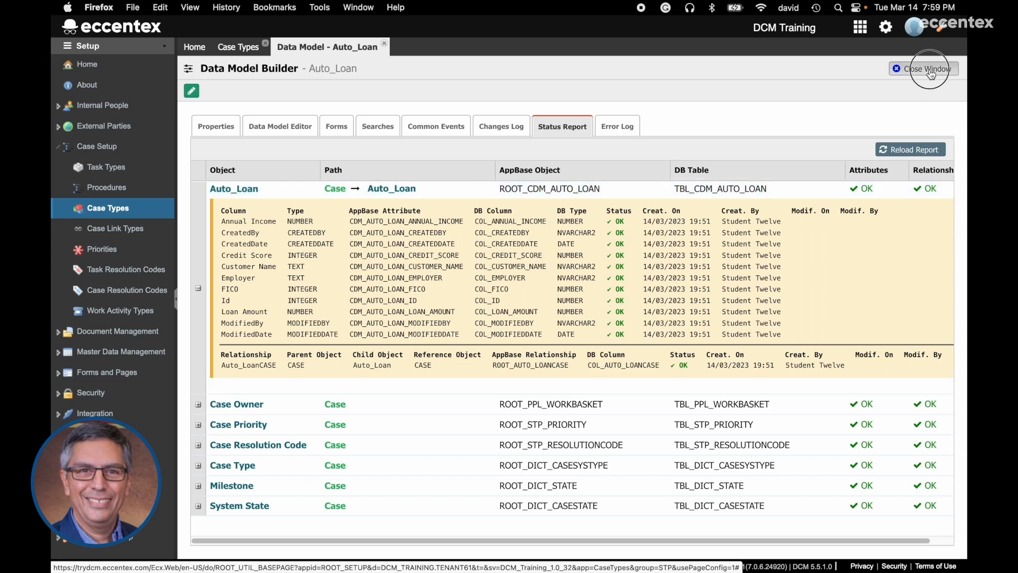
click(931, 74)
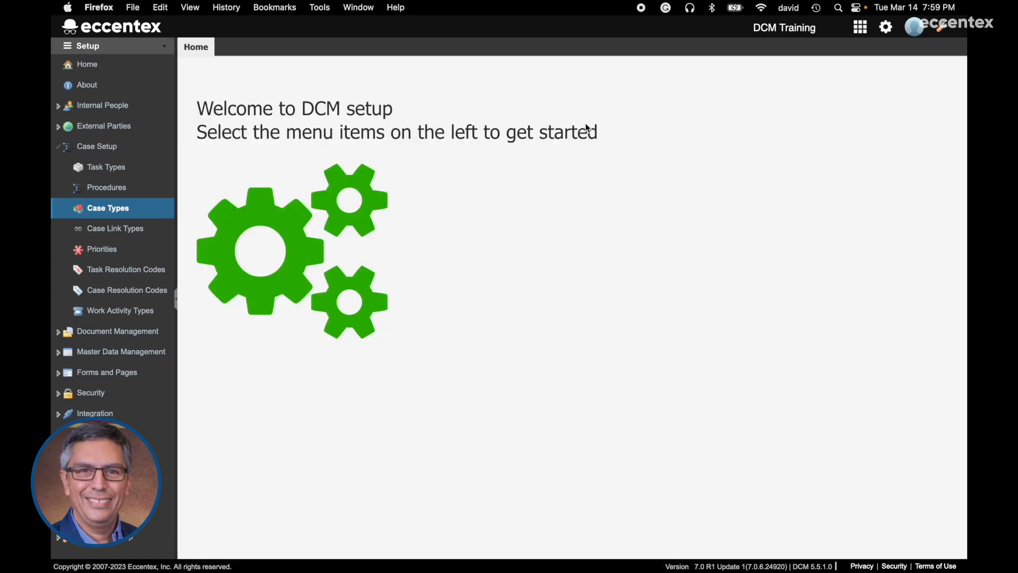
- Go to the Case Management area and start creating a new Auto Loan case
click(86, 47)
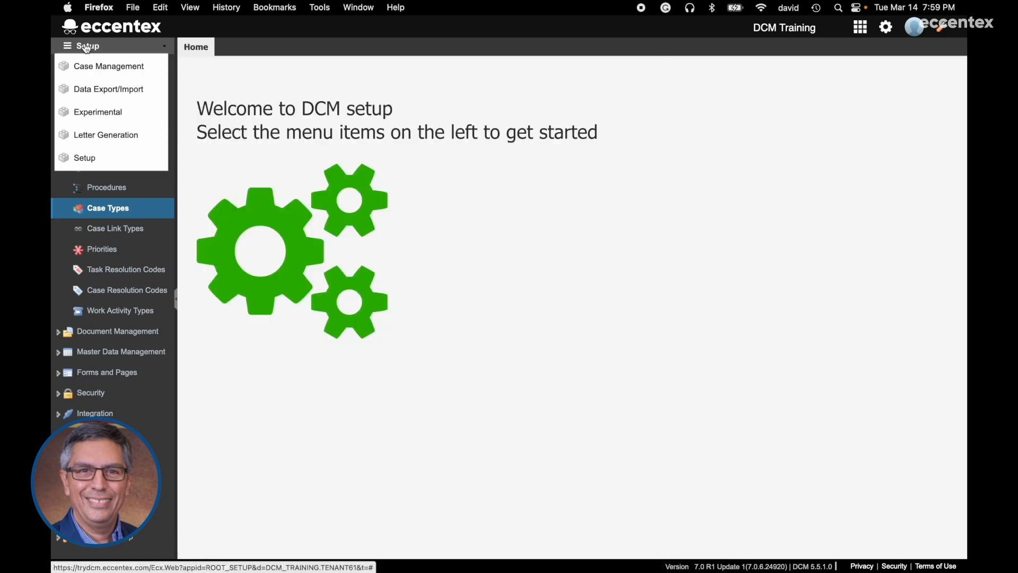
click(91, 67)
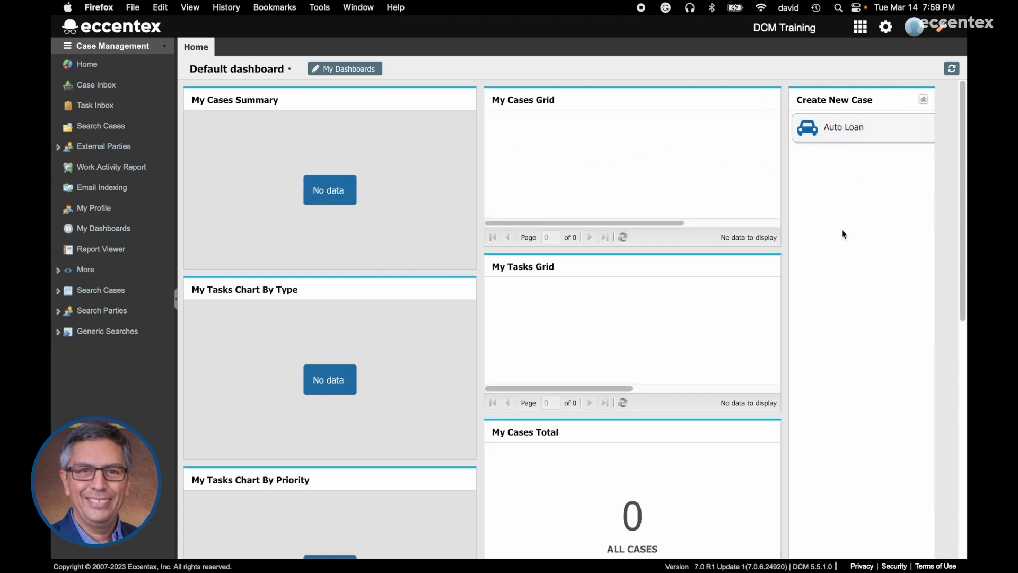
click(852, 137)
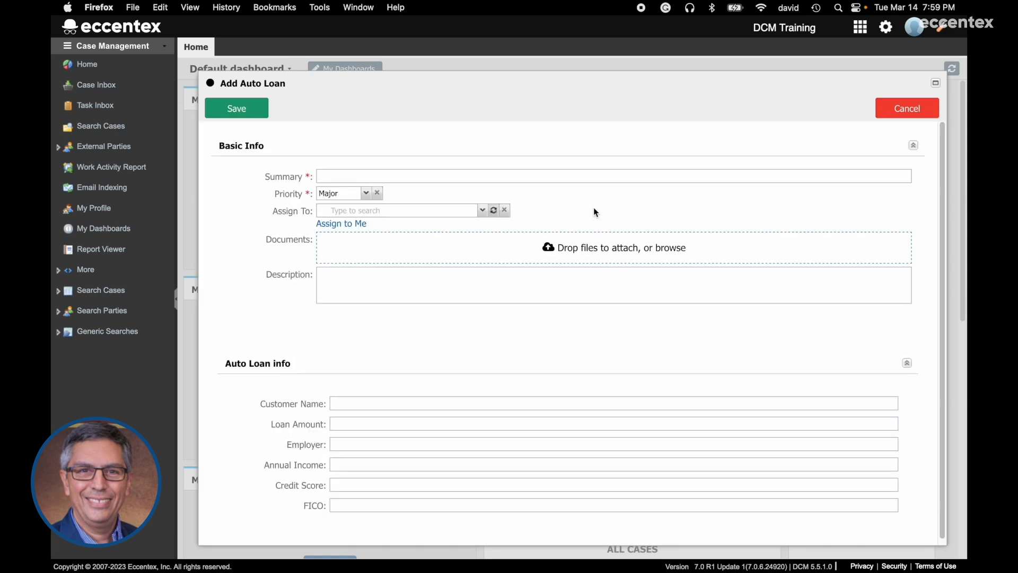
- Give the new case the summary "Testing Case Type" and Critical priority, and assign it to yourself without attaching documents
click(613, 176)
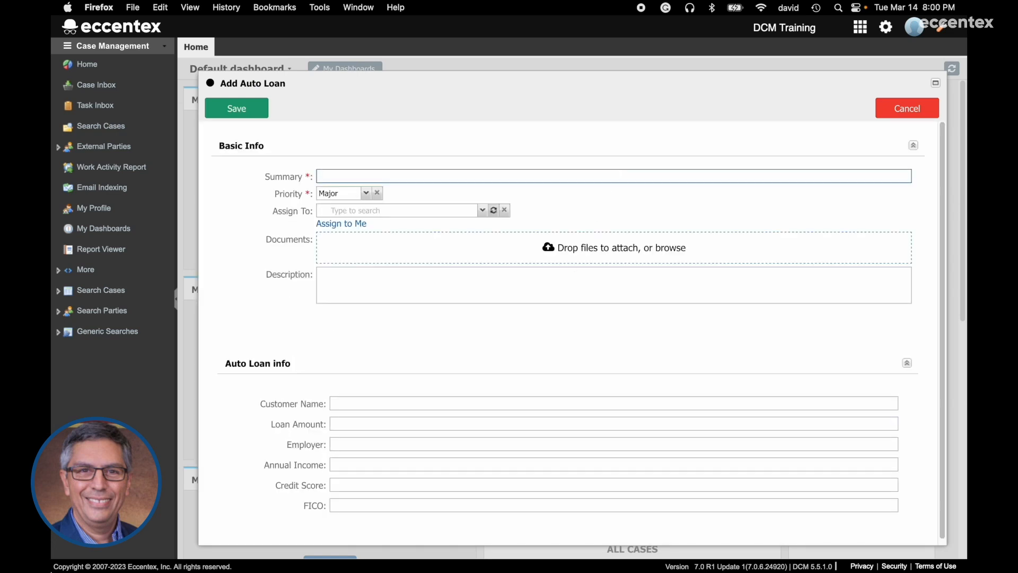
text(Testing Case Type)
click(365, 194)
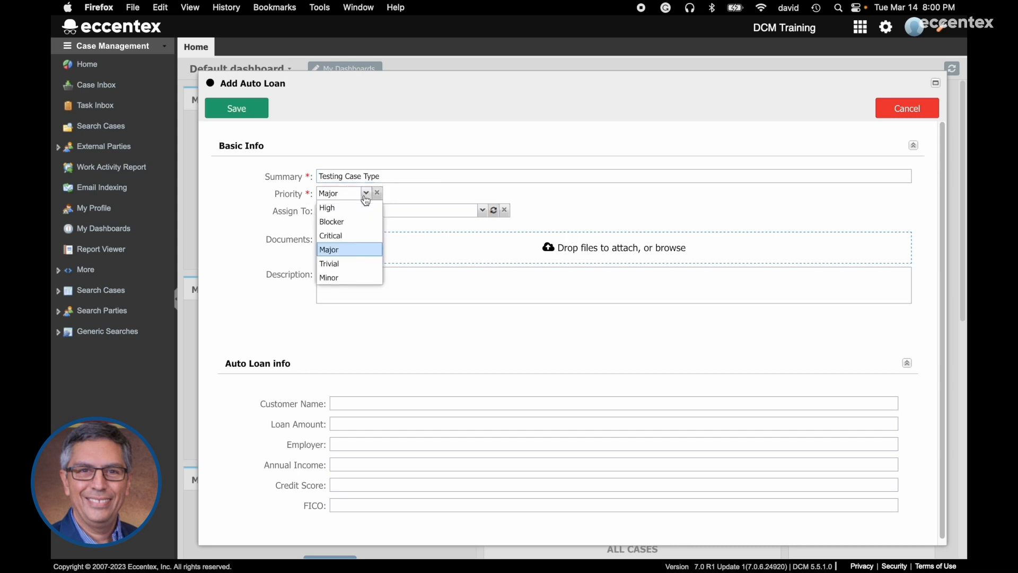
click(351, 236)
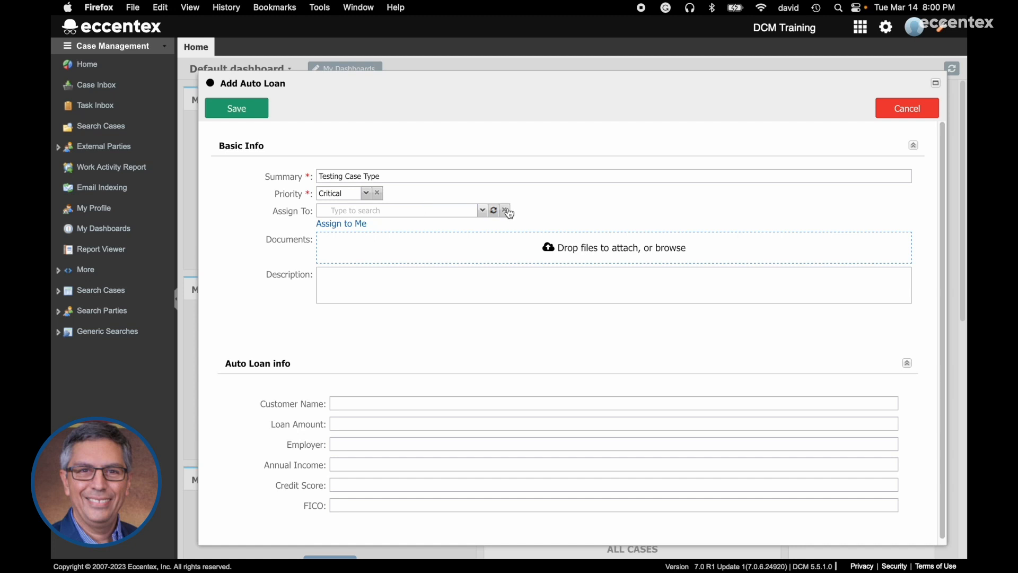
click(356, 231)
click(476, 254)
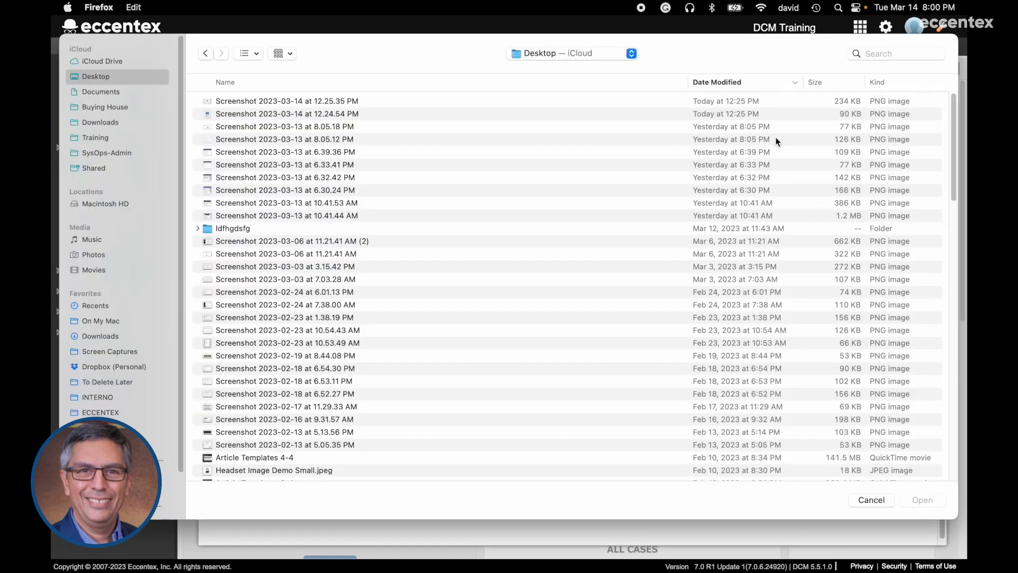
click(870, 499)
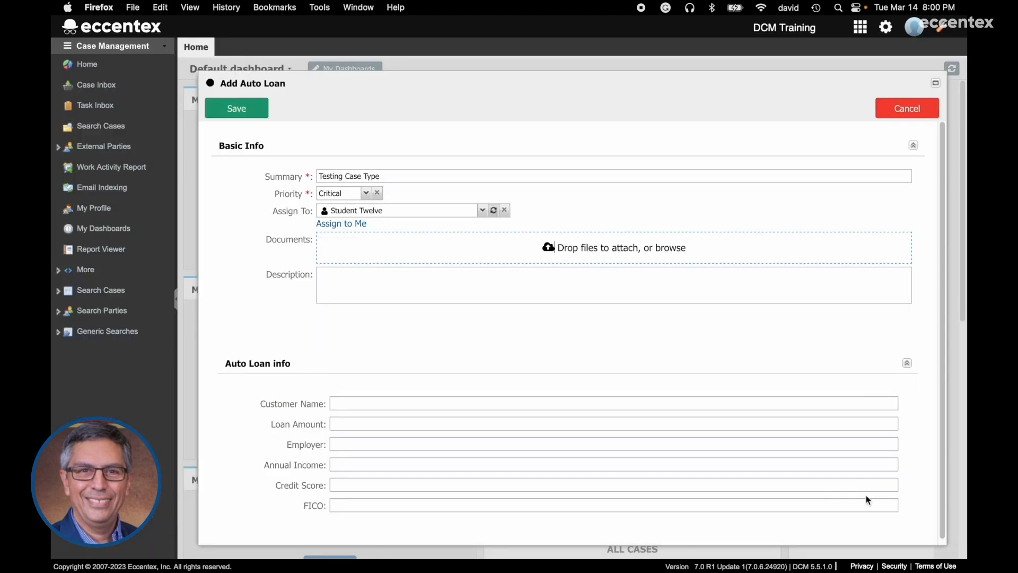
- Copy the summary text into the description and extend it to read "Testing Case Type Demo"
click(418, 292)
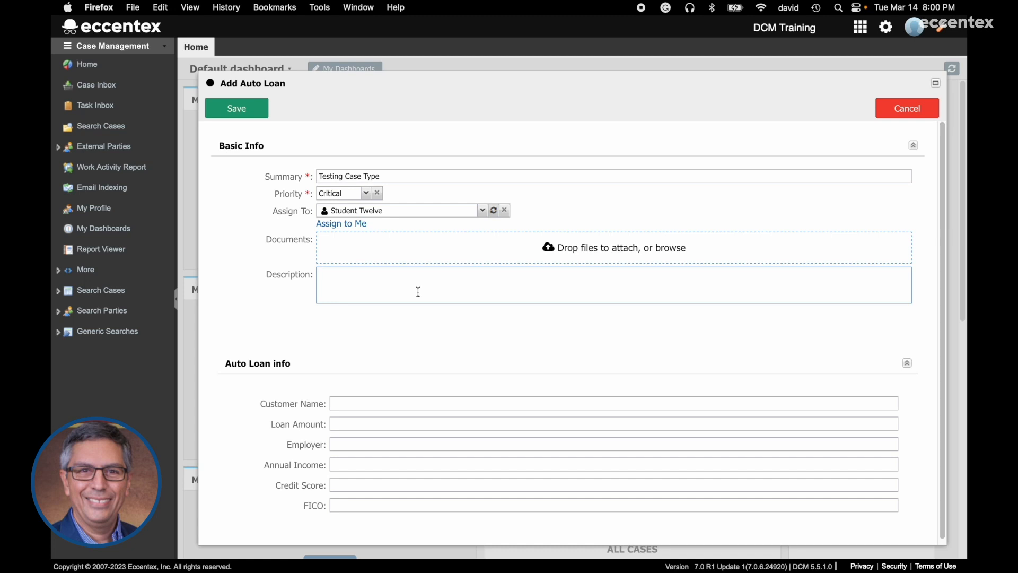
triple_click(427, 176)
key(cmd+c)
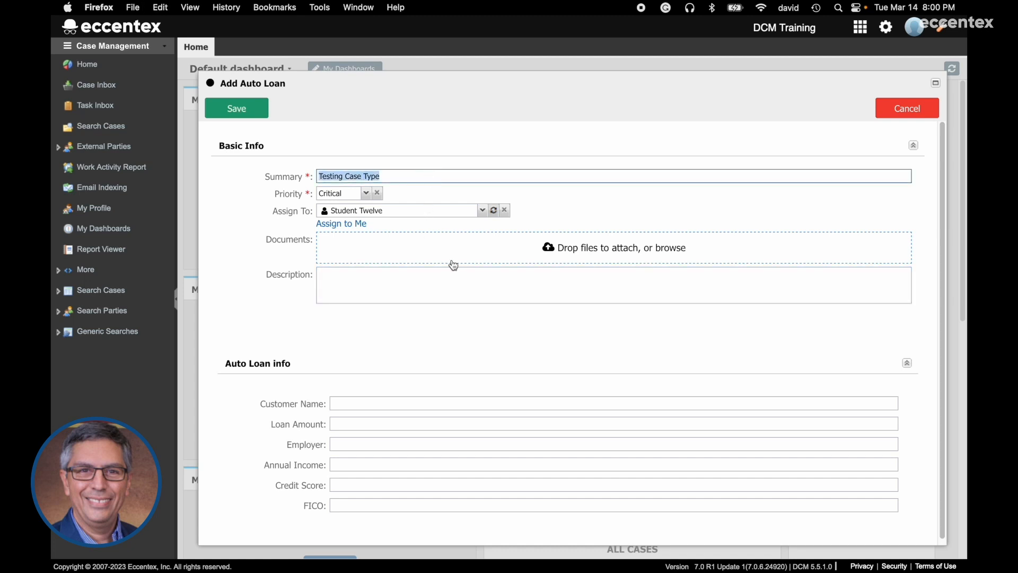
click(450, 295)
key(cmd+v)
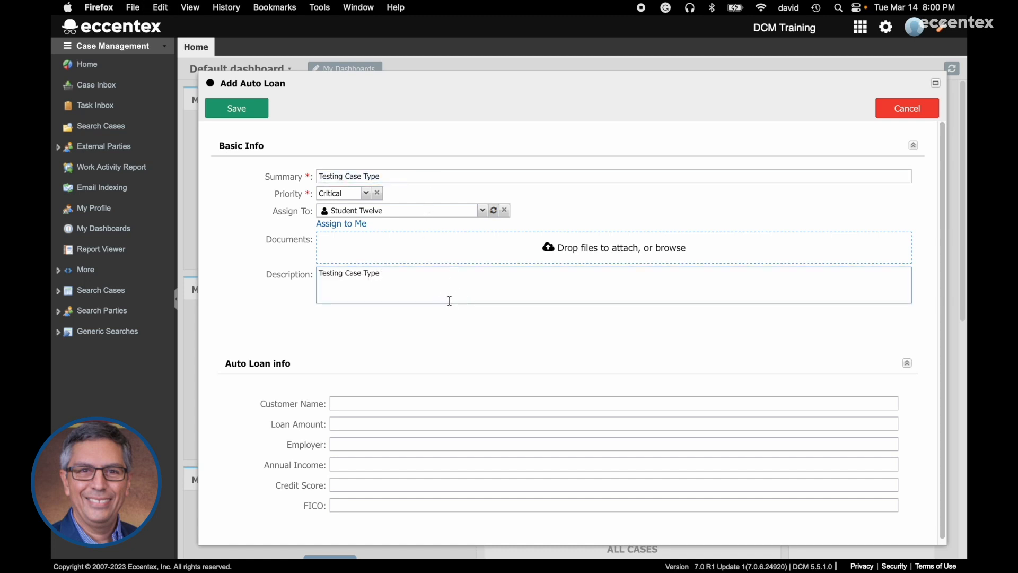
text(Demo)
- Fill in the Auto Loan info with the customer's full name, a loan amount of 20000 and the employer ACME INC
scroll(446, 309, down, 1)
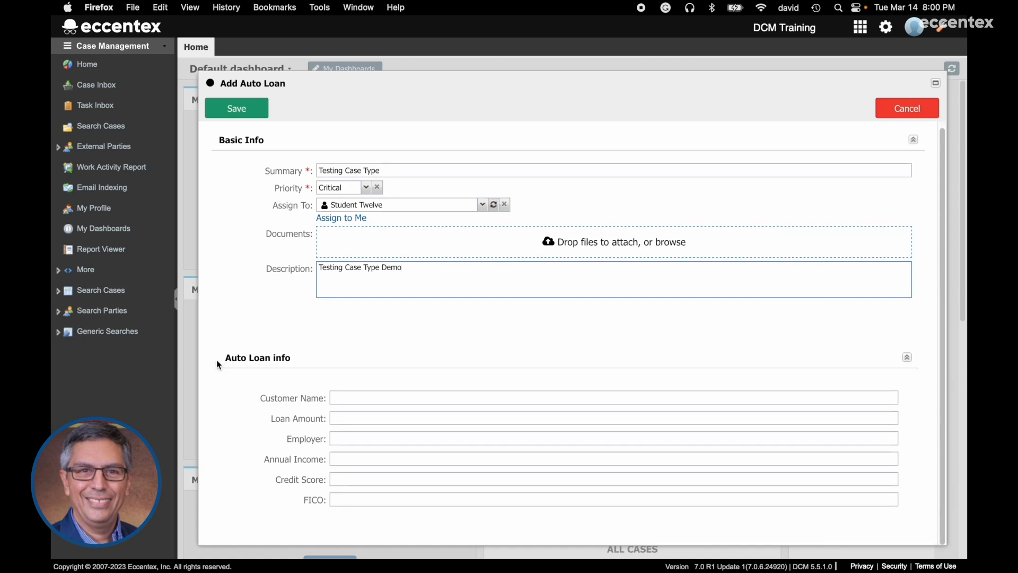
drag(222, 358, 290, 357)
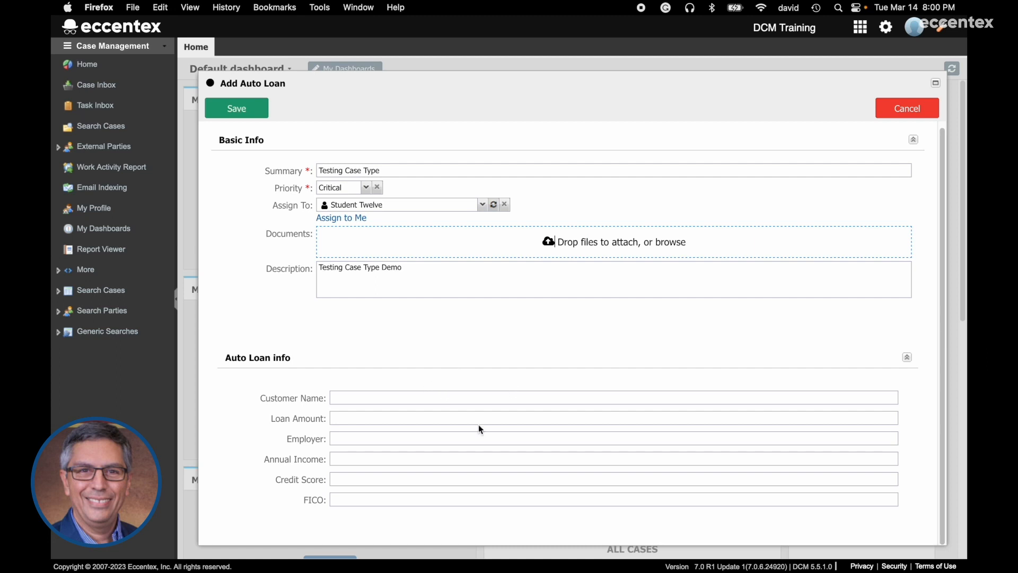
click(534, 399)
text(John smith)
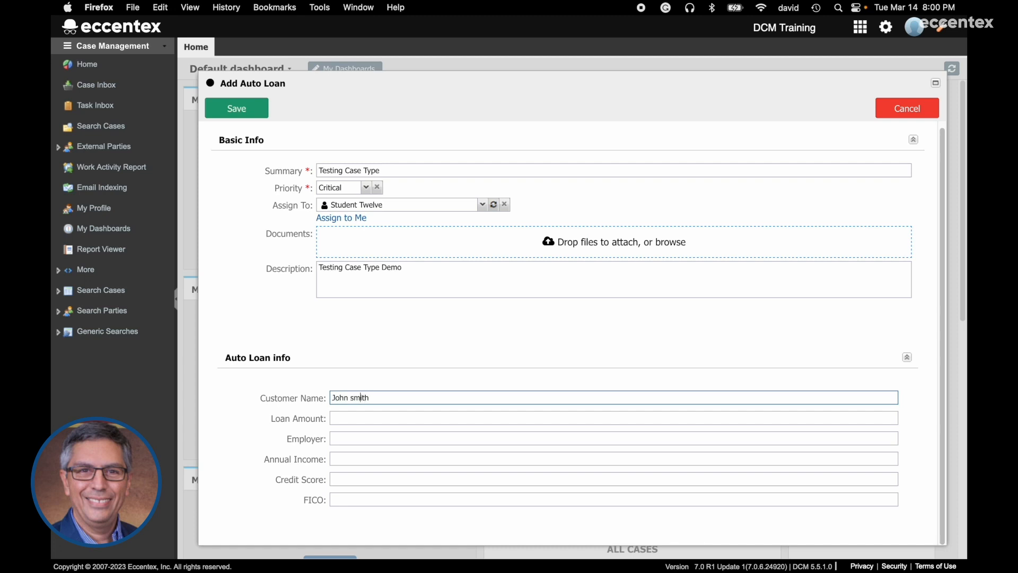
key(Delete)
text(S)
key(Tab)
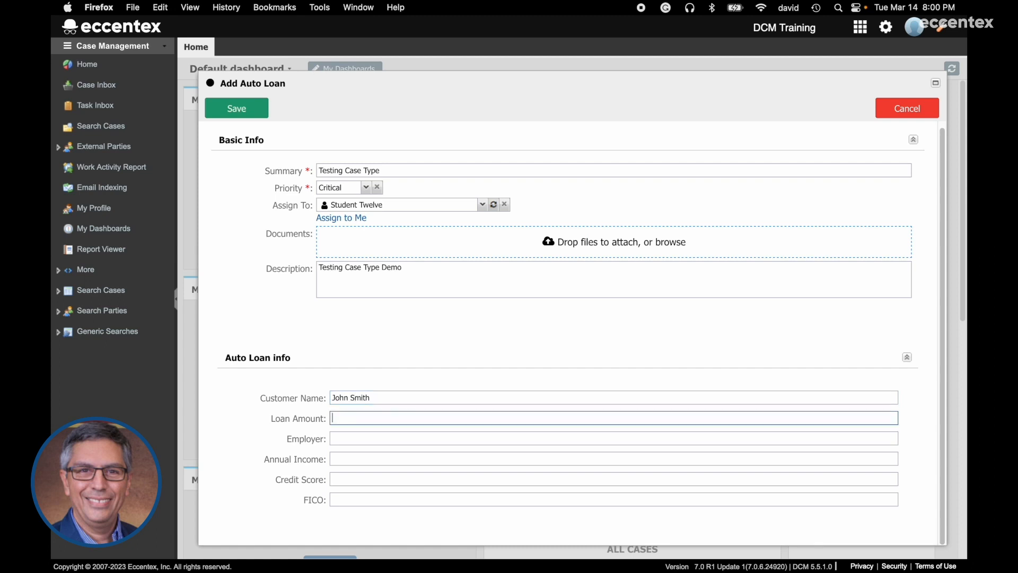
text(20000)
key(Tab)
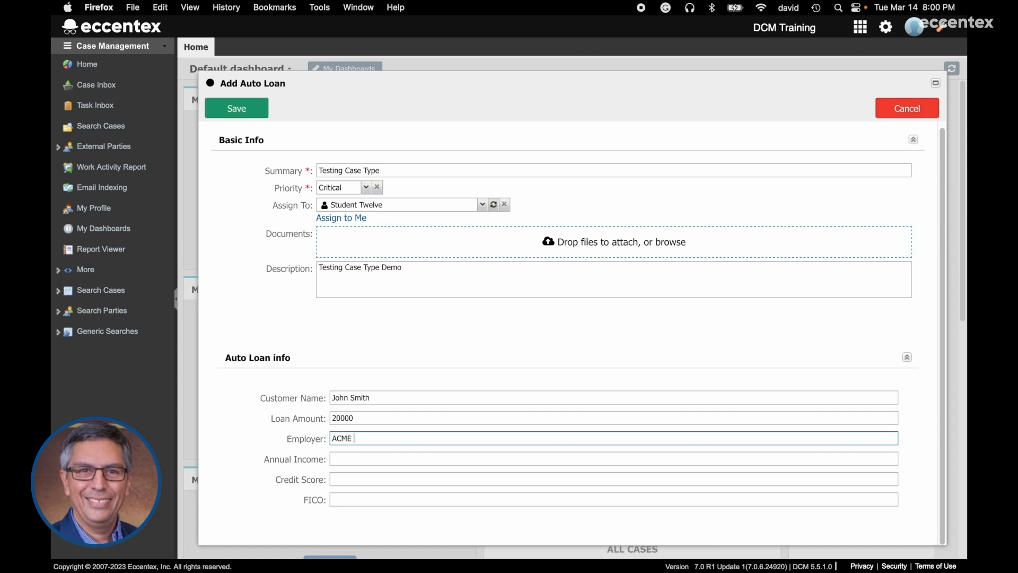
key(Tab)
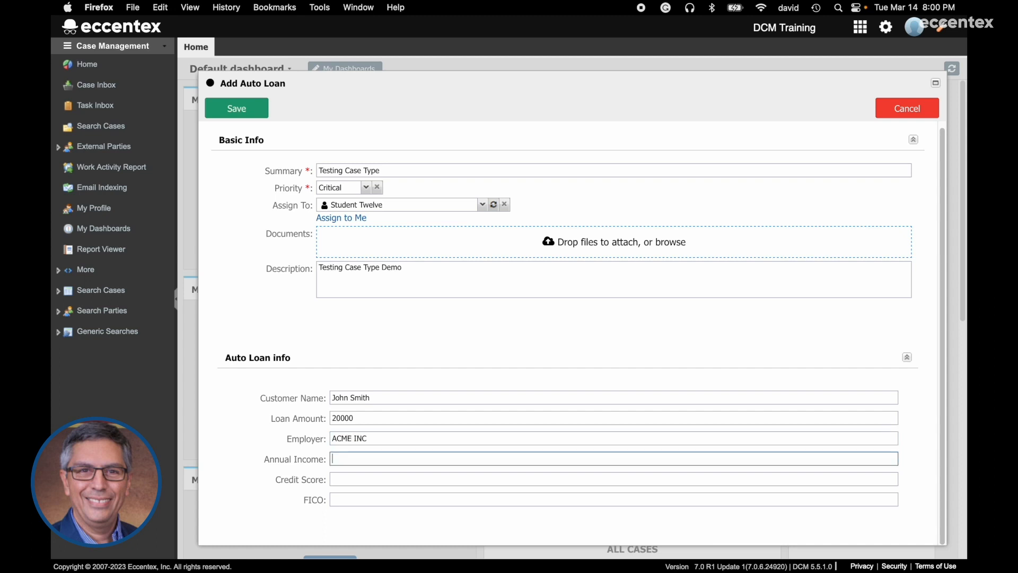
- Enter an annual income of 100000, a credit score of 654 and a FICO of 789, and save the case
text(100000)
key(Tab)
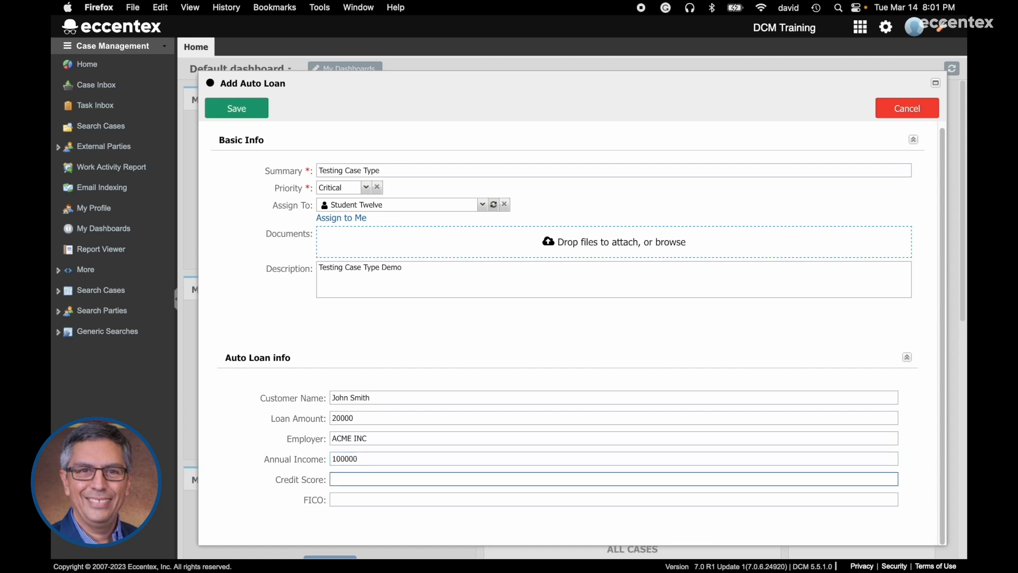
key(Tab)
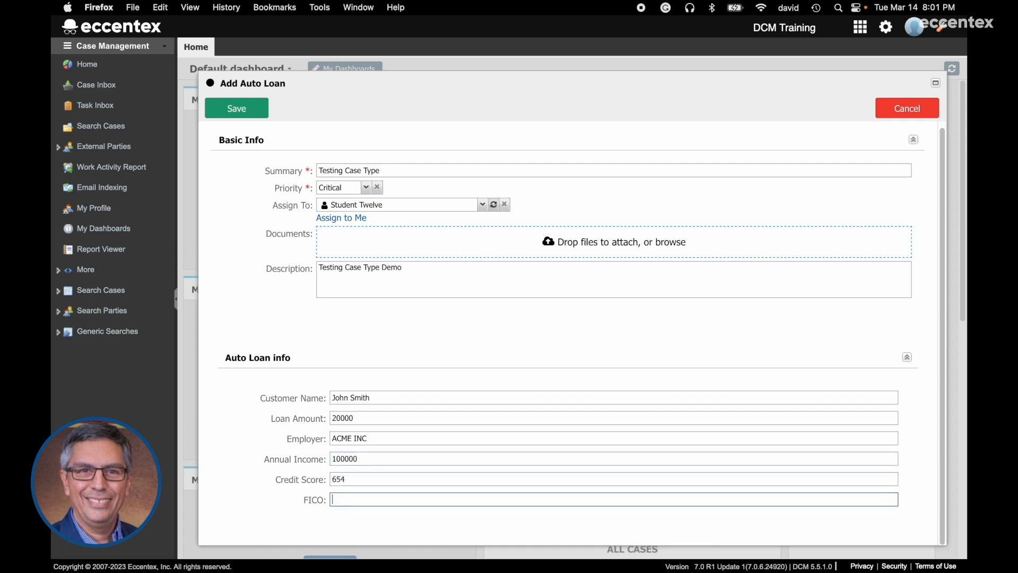
text(789)
click(250, 110)
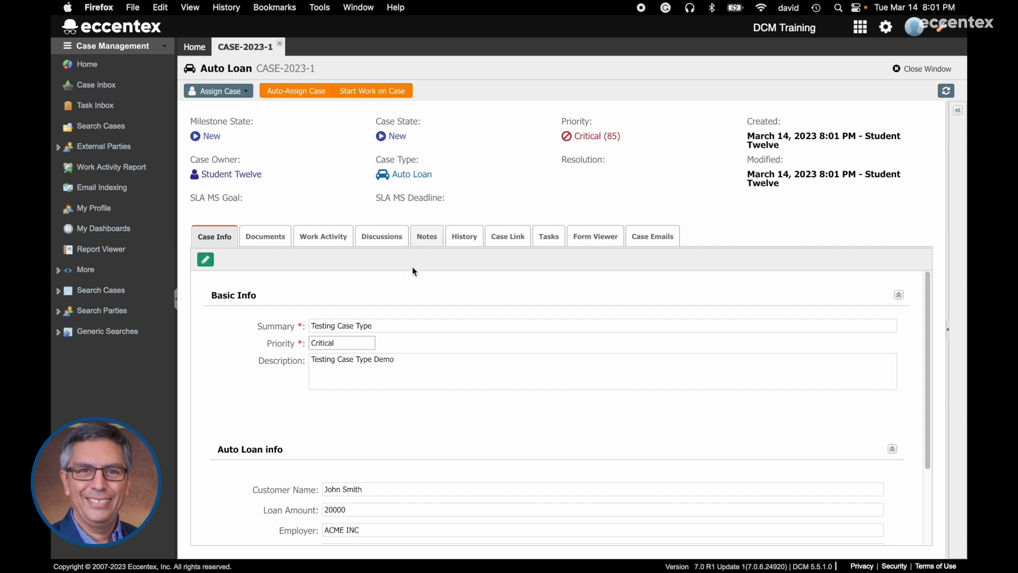
- Review the saved case's Auto Loan info fields and its milestone state
scroll(435, 431, down, 3)
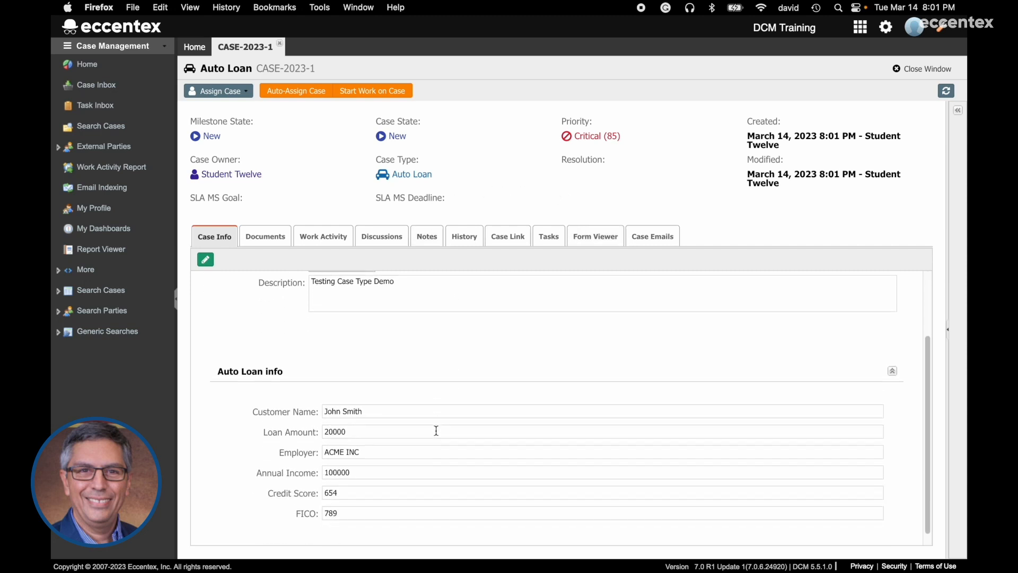
scroll(436, 431, down, 1)
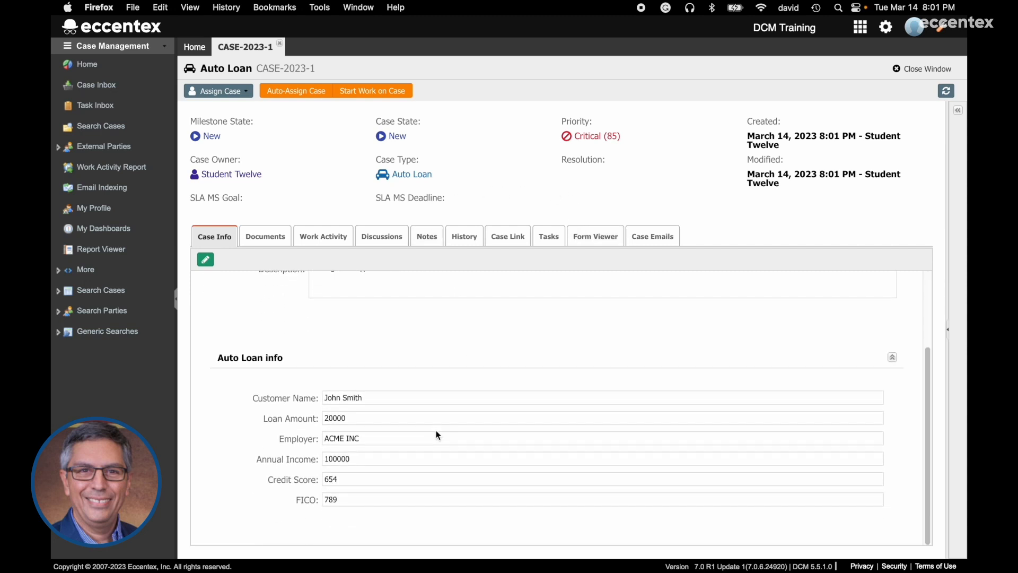
scroll(309, 360, up, 4)
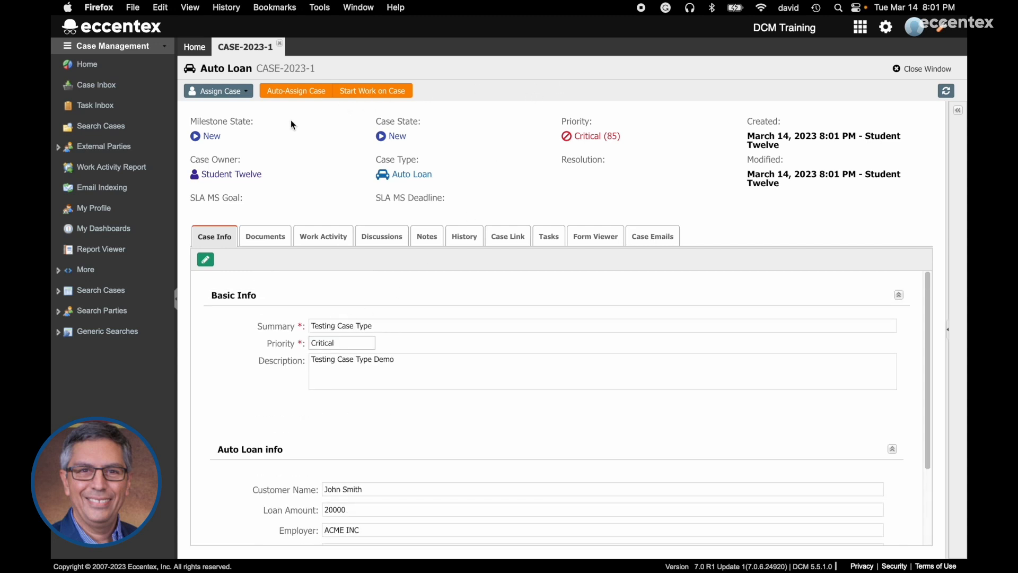
drag(223, 136, 186, 136)
click(249, 139)
click(219, 135)
- Start work on the Auto Loan case and resolve it, keeping the preset assignee for both transitions
click(373, 93)
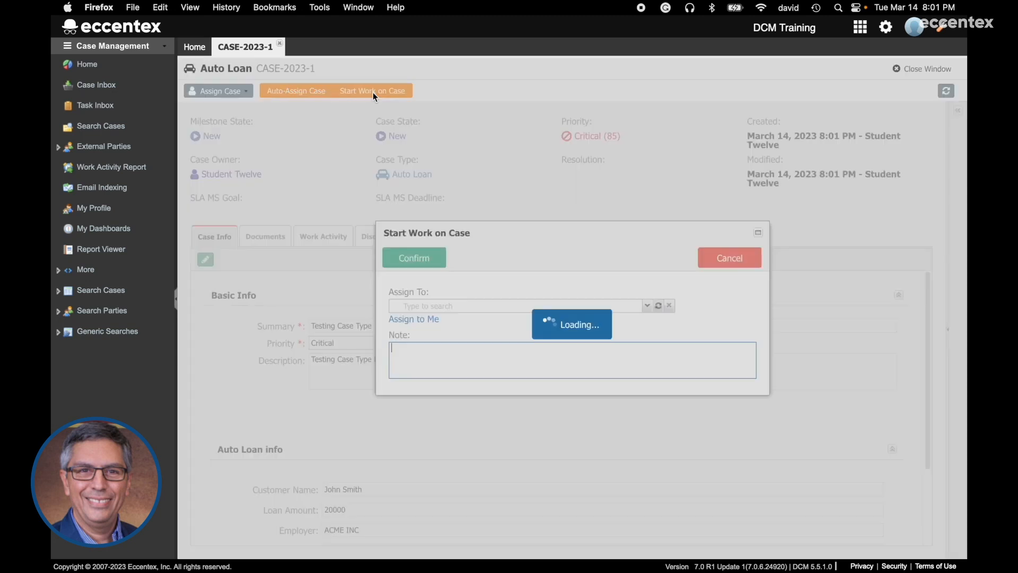
click(413, 257)
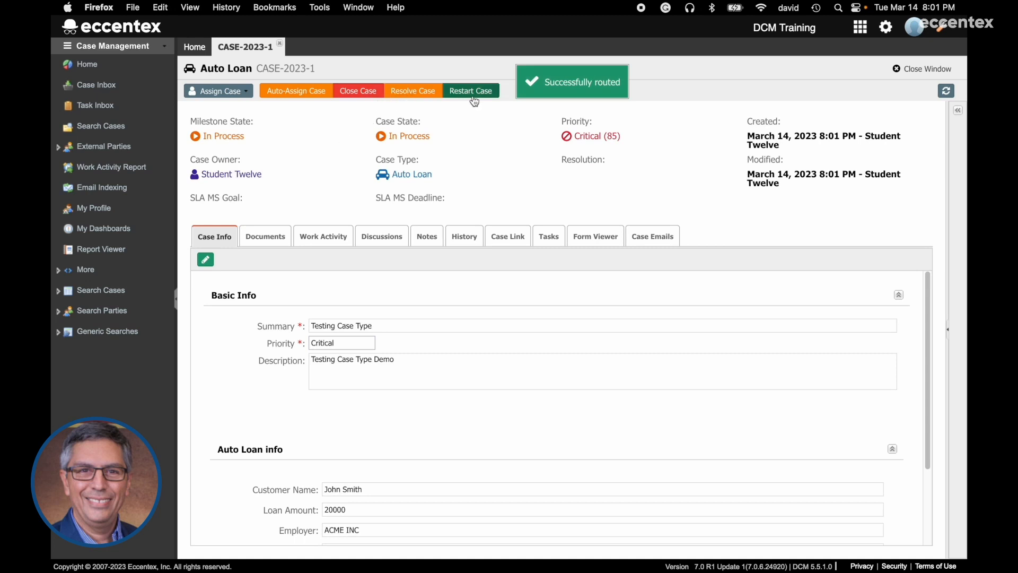
drag(357, 138, 468, 134)
click(474, 144)
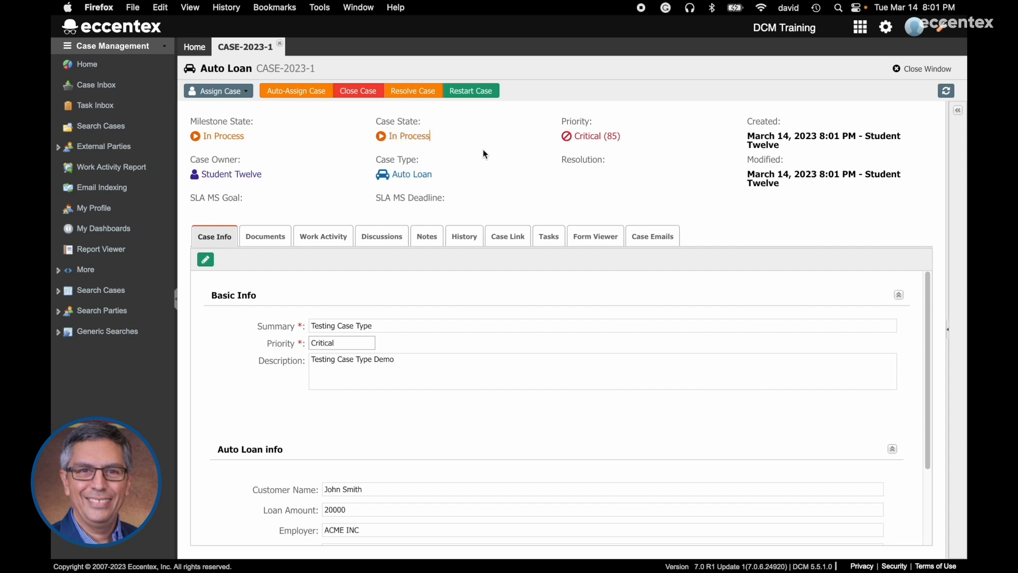
click(414, 94)
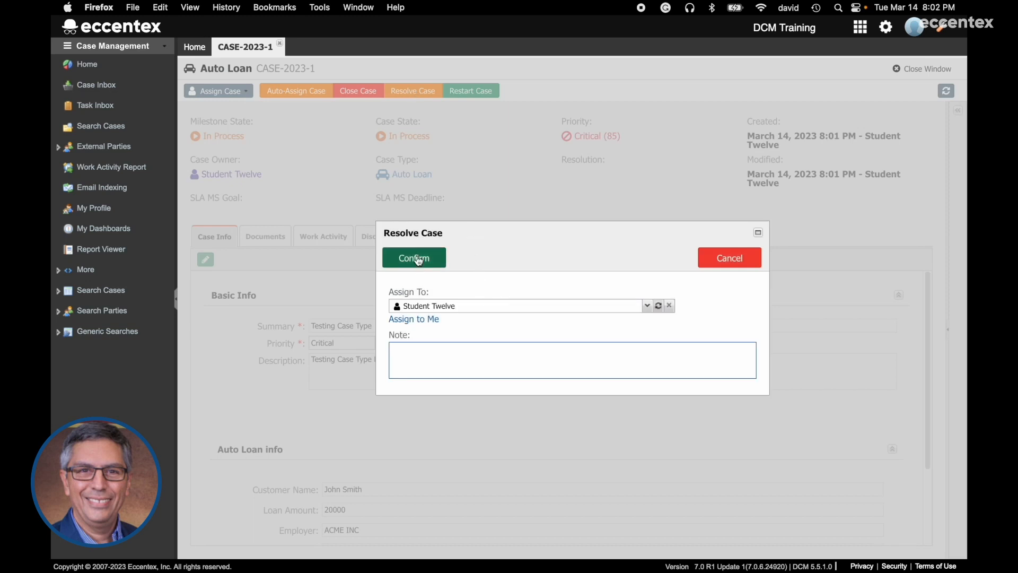
click(417, 257)
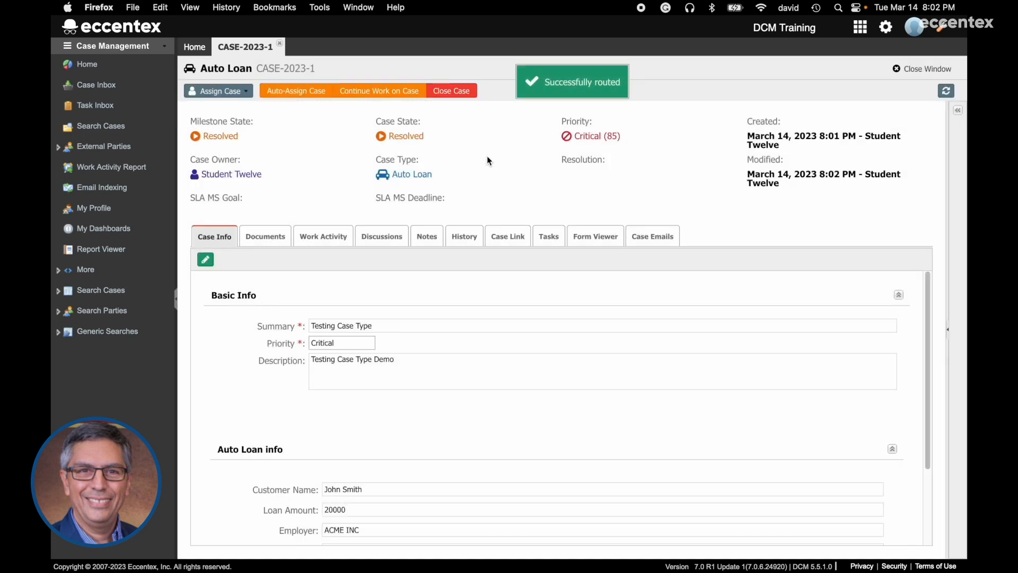
- Close the Auto Loan case with the resolution code Approved, keeping the preset assignee, and check its resolution
click(459, 98)
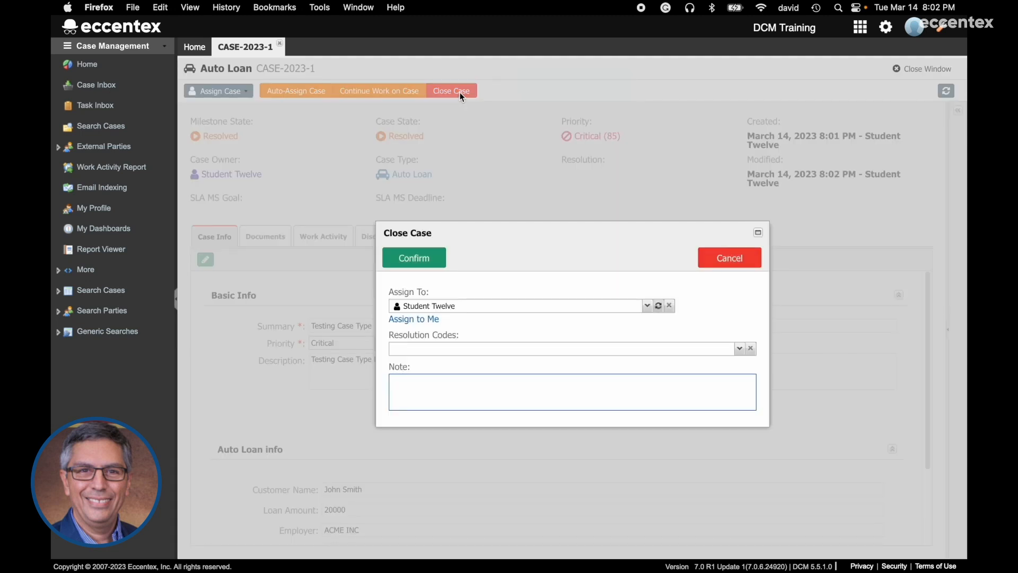
click(545, 235)
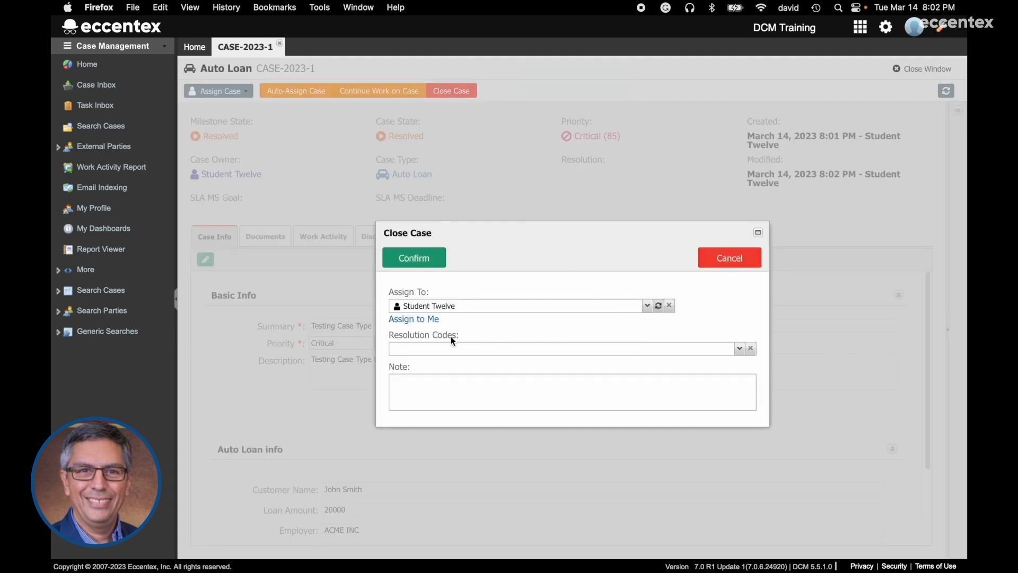
click(739, 349)
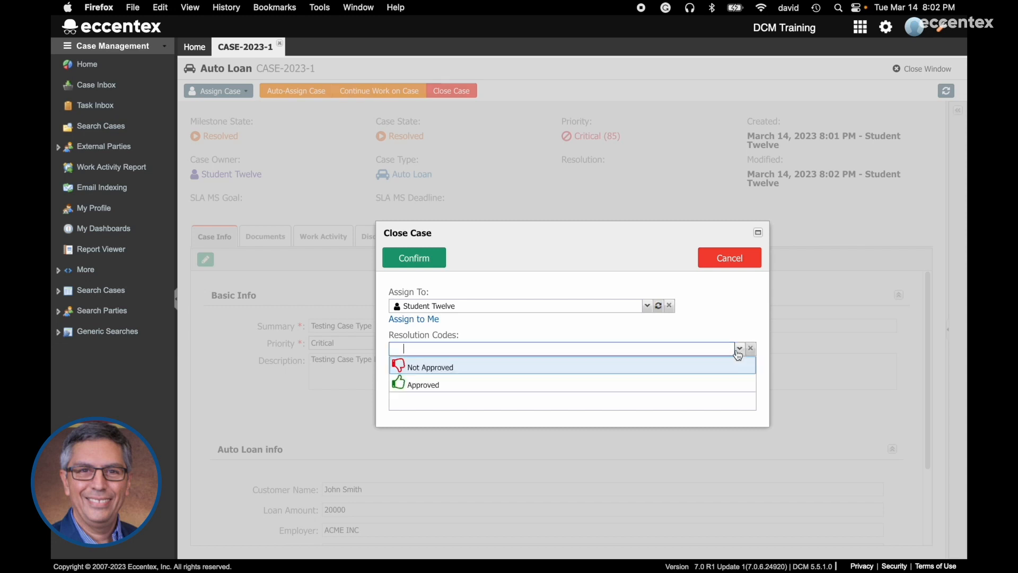
click(434, 387)
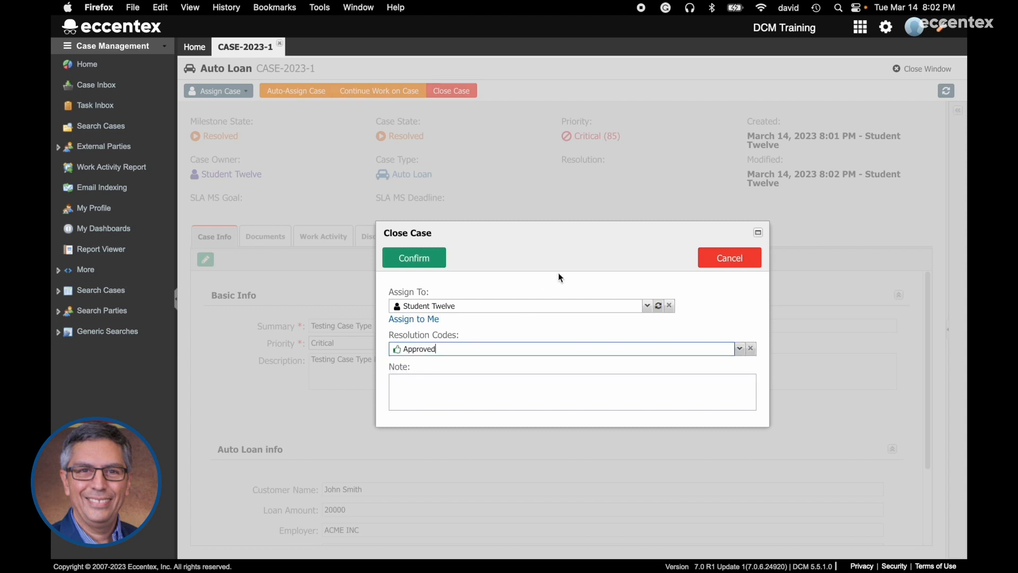
click(436, 260)
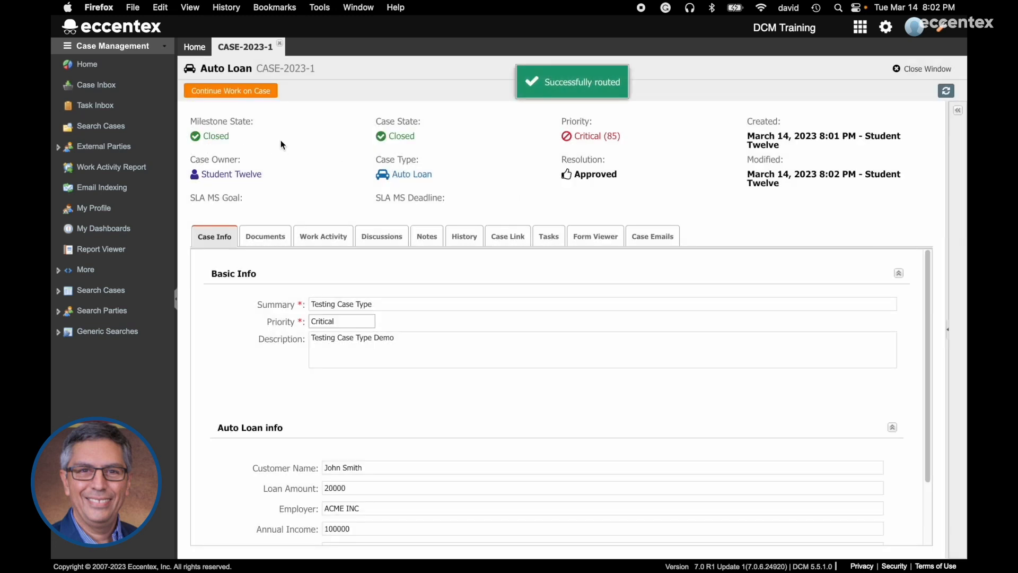
mouse_move(602, 174)
mouse_down()
mouse_move(635, 177)
mouse_move(584, 166)
mouse_up()
click(550, 167)
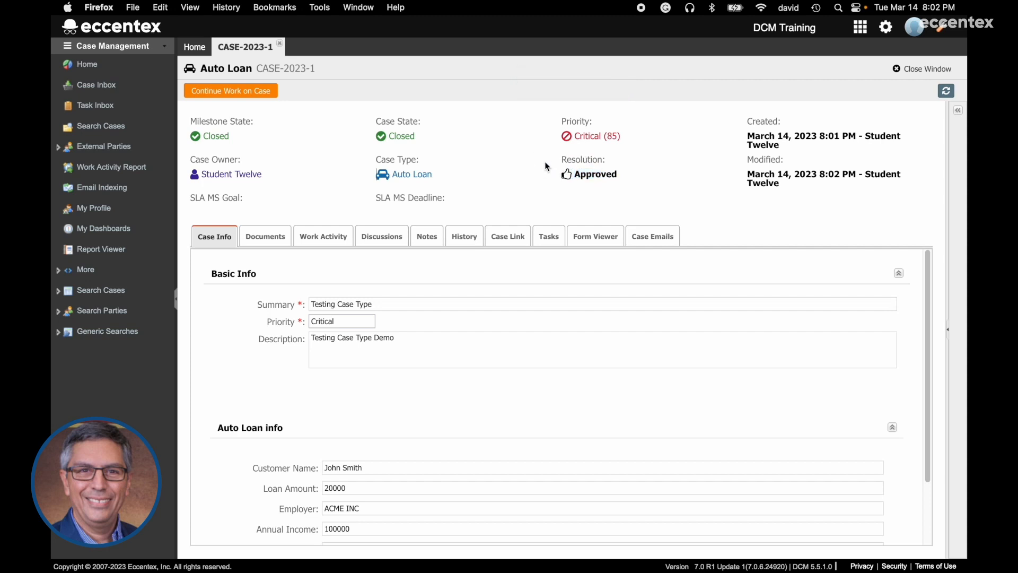